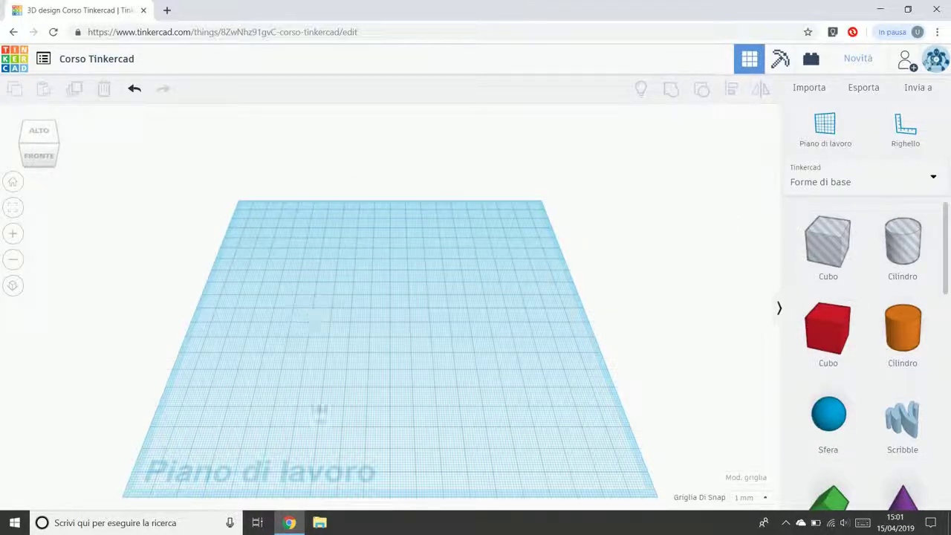
# Place a solid red cube near the workplane's centre and move it around, ending in the back right area
pyautogui.moveTo(838, 334); pyautogui.dragTo(371, 337)
pyautogui.click(438, 433)
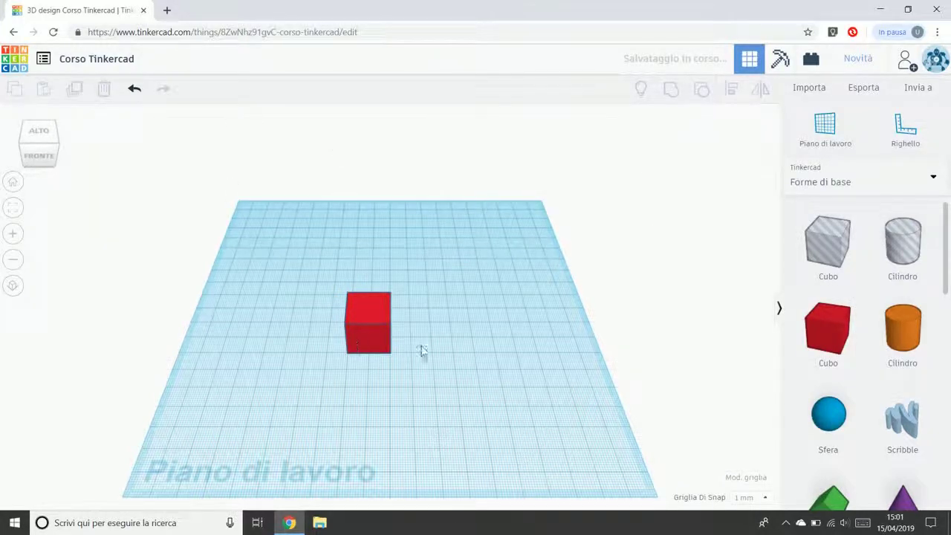
pyautogui.moveTo(381, 335); pyautogui.dragTo(299, 274)
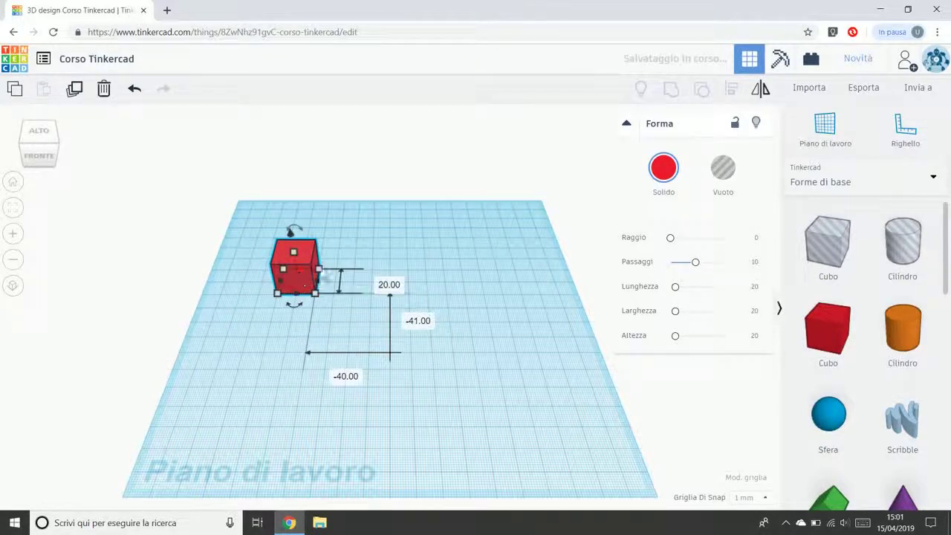
pyautogui.click(377, 252)
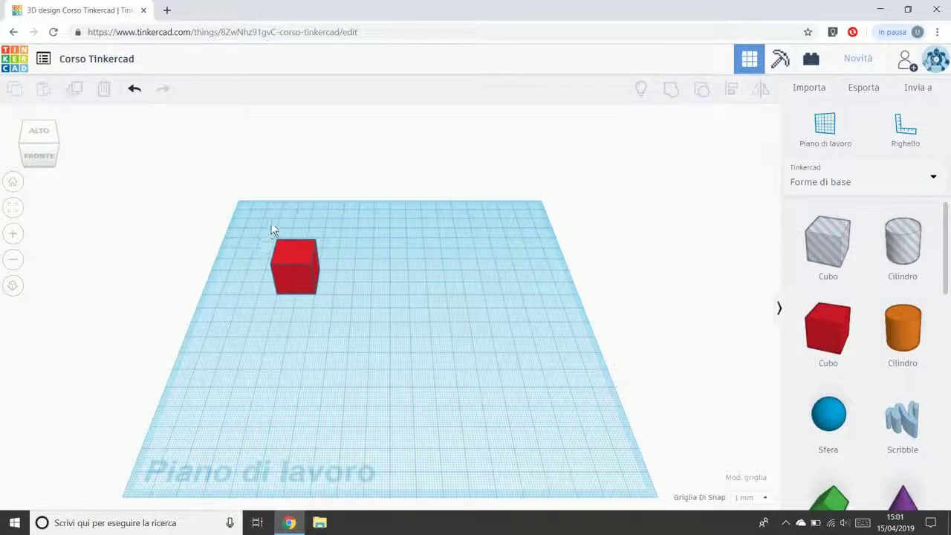
pyautogui.moveTo(292, 250); pyautogui.dragTo(469, 231)
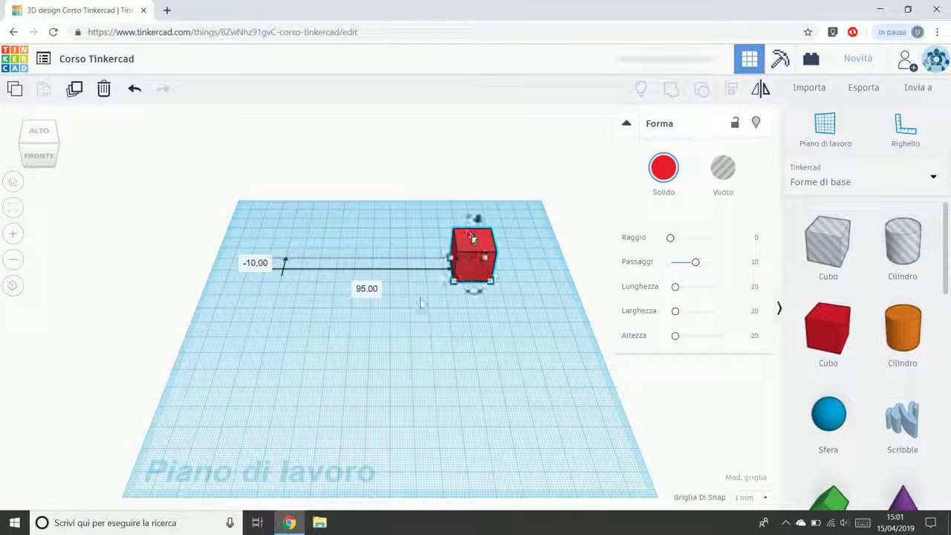
pyautogui.click(426, 315)
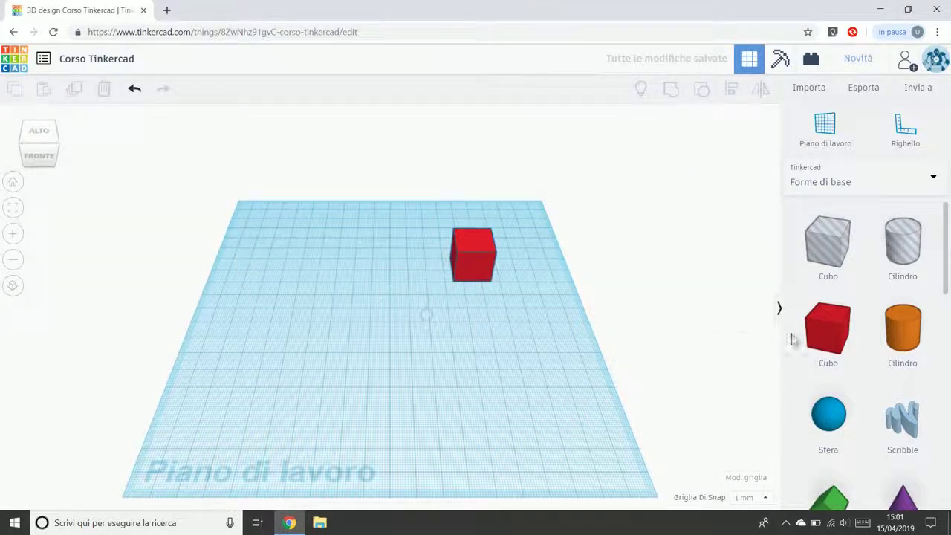
# Add a second red cube beside the first one and delete it again
pyautogui.moveTo(825, 336); pyautogui.dragTo(401, 273)
pyautogui.click(105, 89)
pyautogui.moveTo(400, 201); pyautogui.dragTo(532, 334)
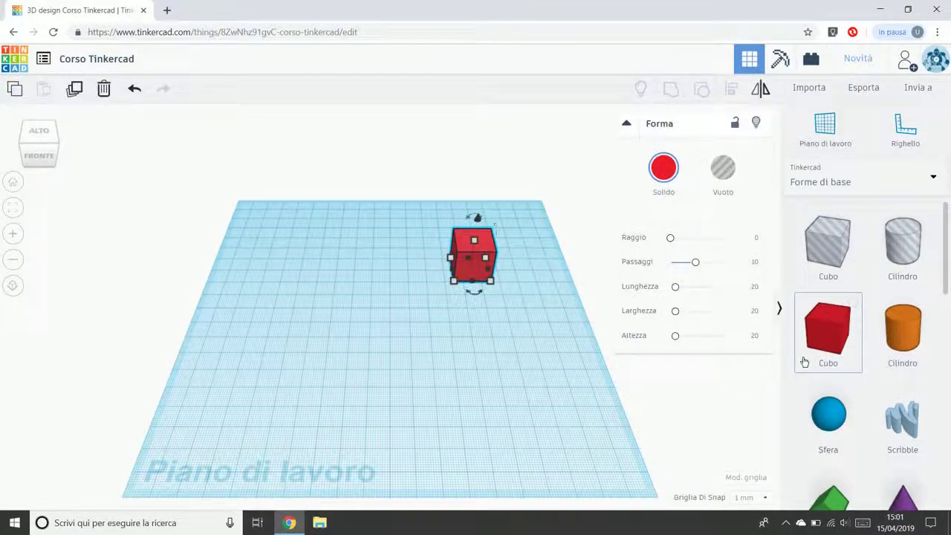
pyautogui.click(450, 337)
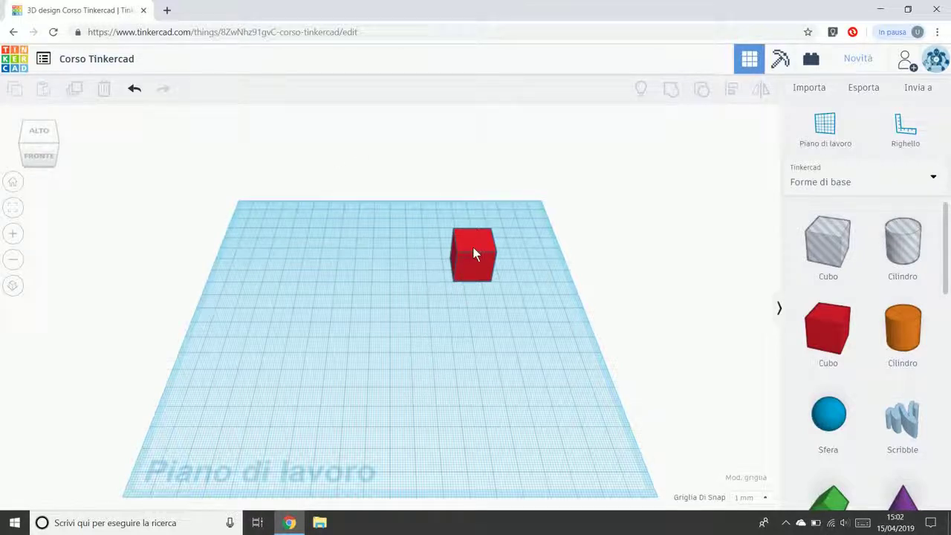
# Move the cube to the left of the workplane's centre and place a duplicate to its right in the same row
pyautogui.moveTo(474, 254); pyautogui.dragTo(345, 284)
pyautogui.click(434, 259)
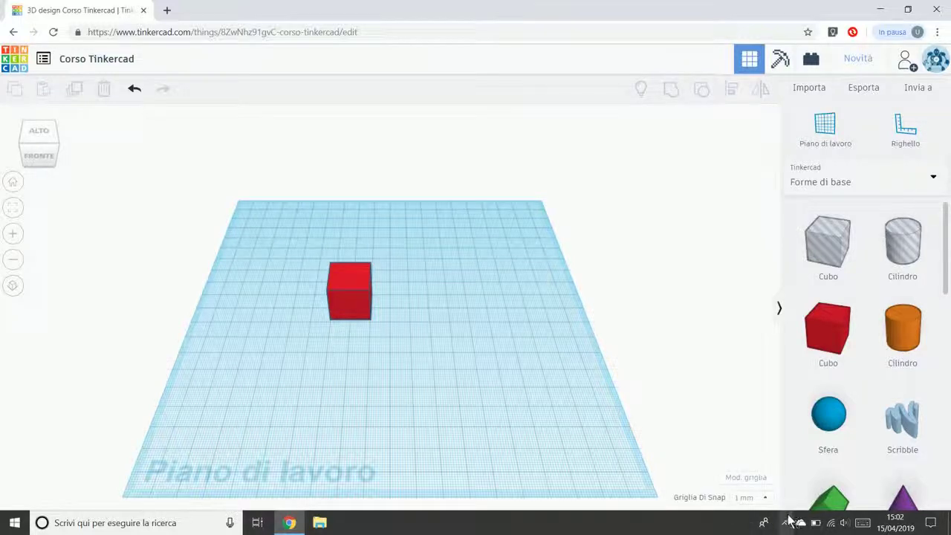
pyautogui.moveTo(250, 213); pyautogui.dragTo(478, 356)
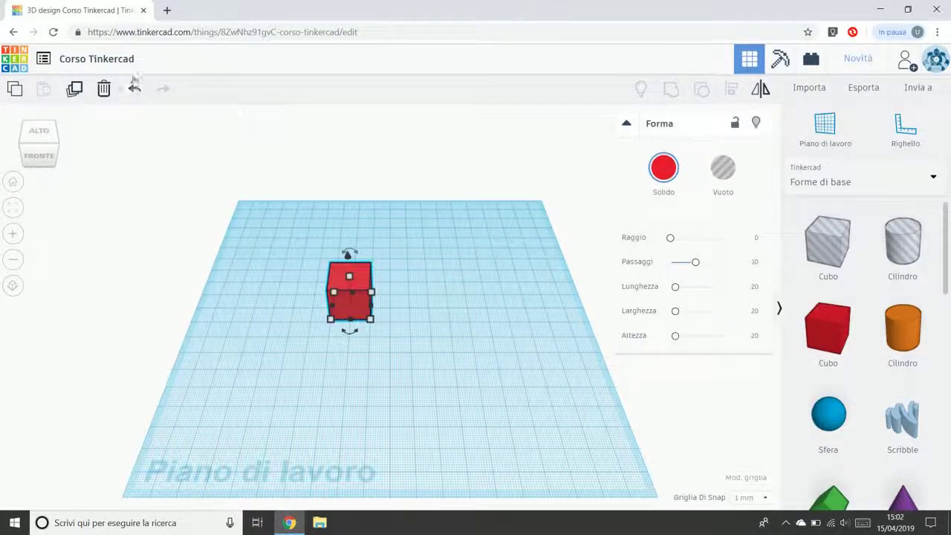
pyautogui.click(75, 90)
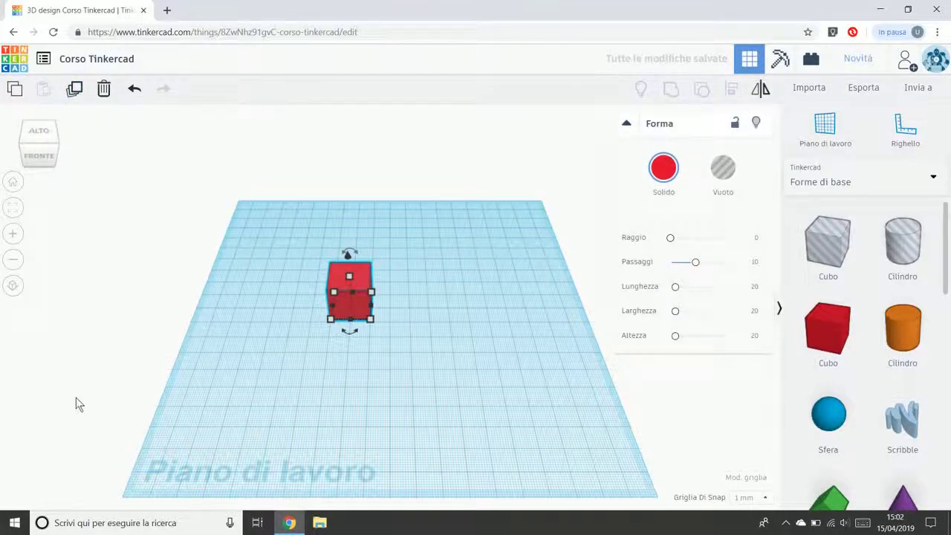
pyautogui.click(241, 344)
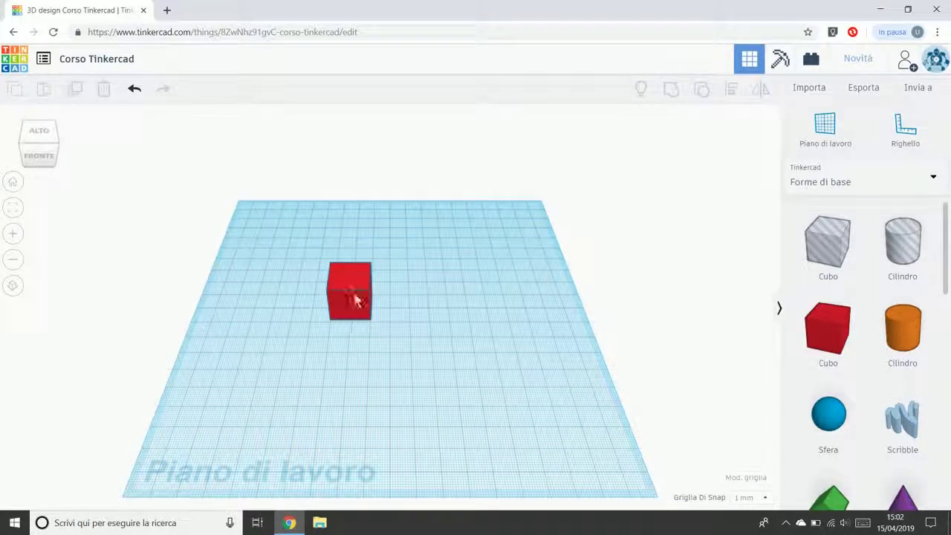
pyautogui.keyDown('alt'); pyautogui.moveTo(354, 277); pyautogui.dragTo(436, 277); pyautogui.keyUp('alt')
pyautogui.click(476, 406)
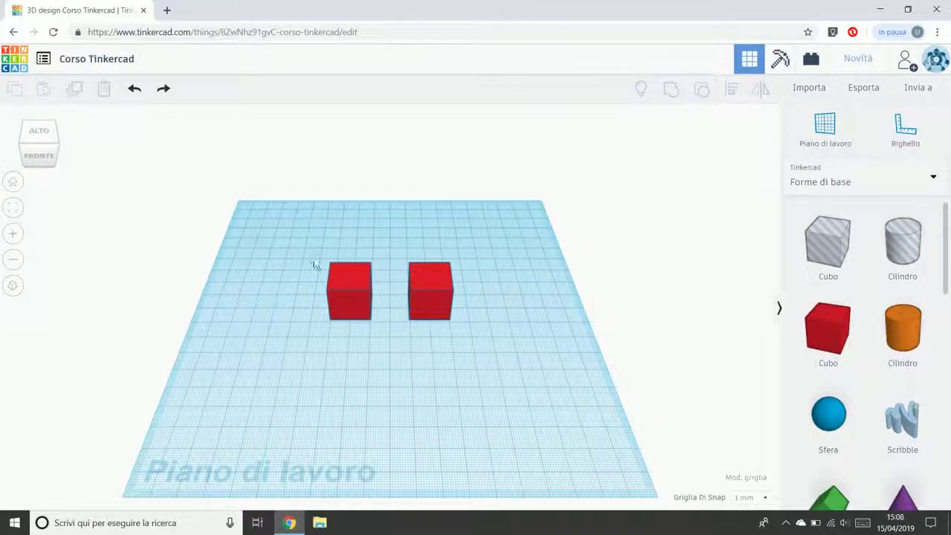
# Delete both red cubes from the workplane
pyautogui.moveTo(281, 221); pyautogui.dragTo(525, 351)
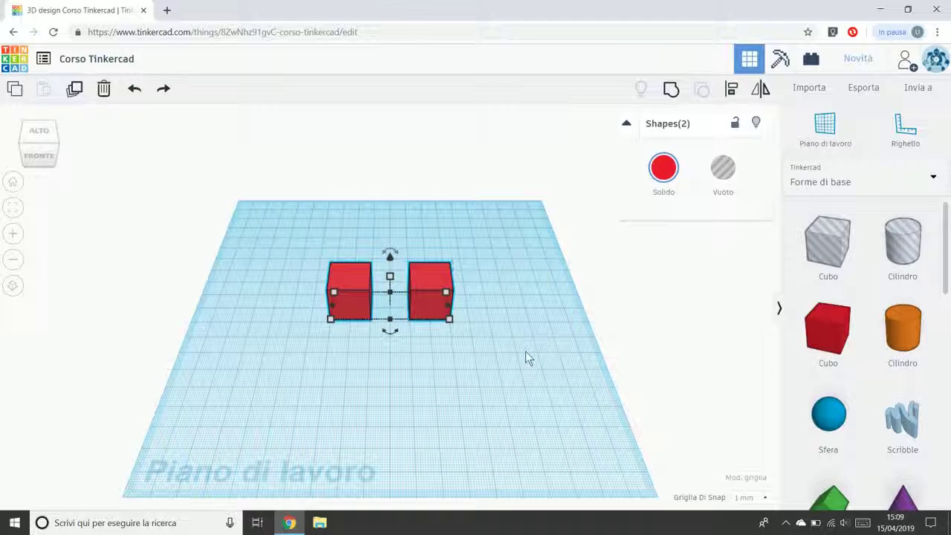
pyautogui.click(103, 89)
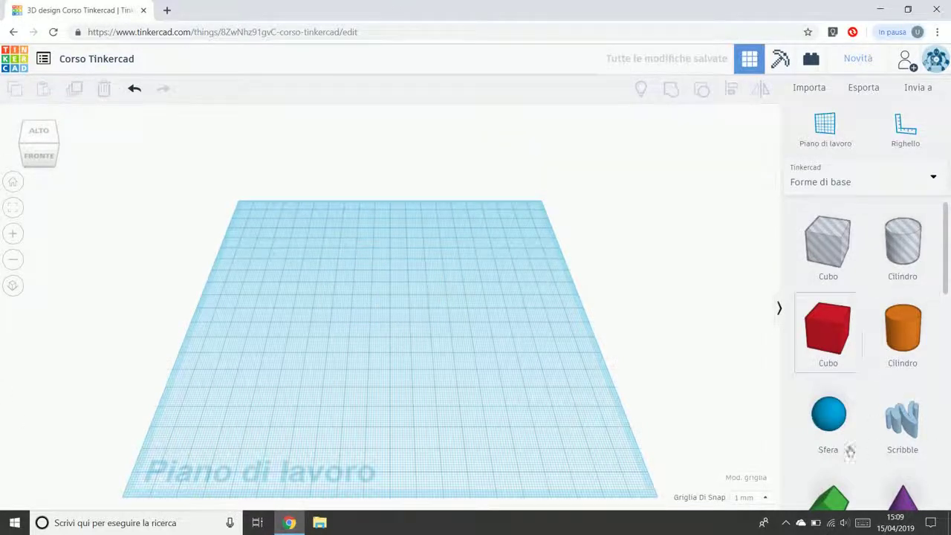
# Place a yellow pyramid (Piramide) from the basic shapes in the back left area of the workplane
pyautogui.scroll(-3, 850, 444)
pyautogui.scroll(-1, 851, 444)
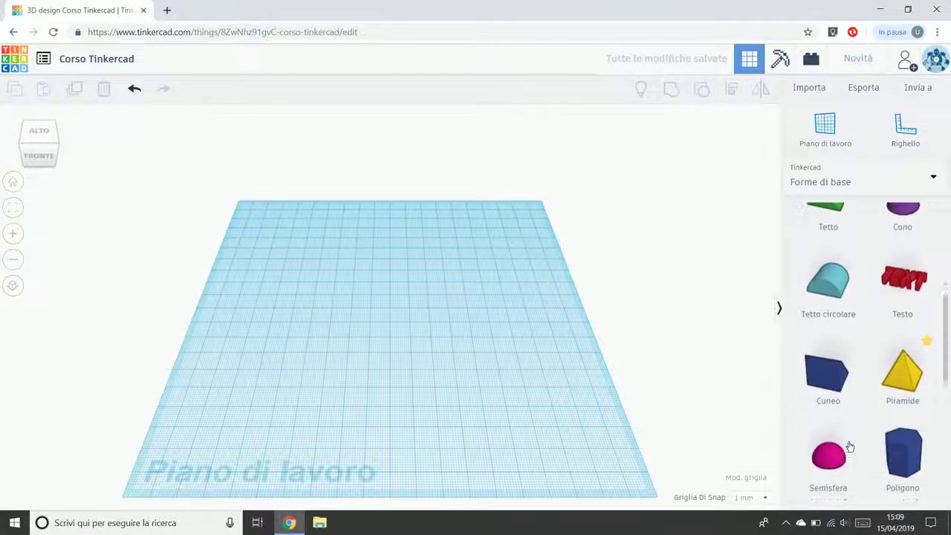
pyautogui.moveTo(902, 375); pyautogui.dragTo(312, 273)
pyautogui.click(383, 212)
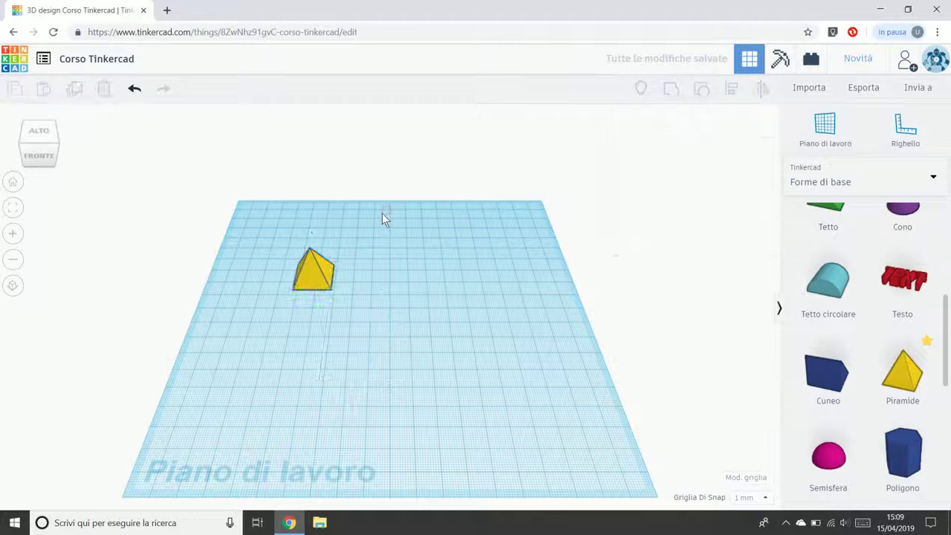
# Duplicate the pyramid and place the copy to its right in the same row
pyautogui.click(314, 276)
pyautogui.click(73, 90)
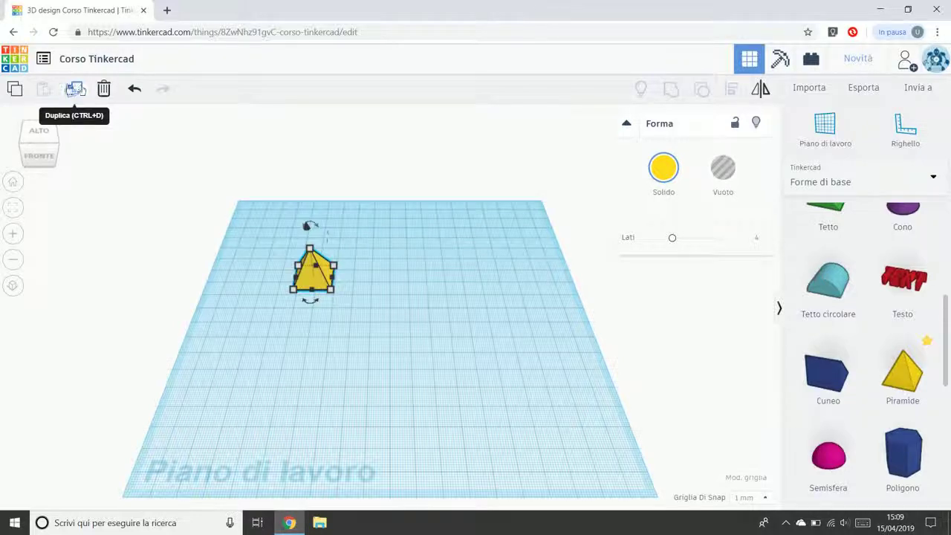
pyautogui.click(75, 97)
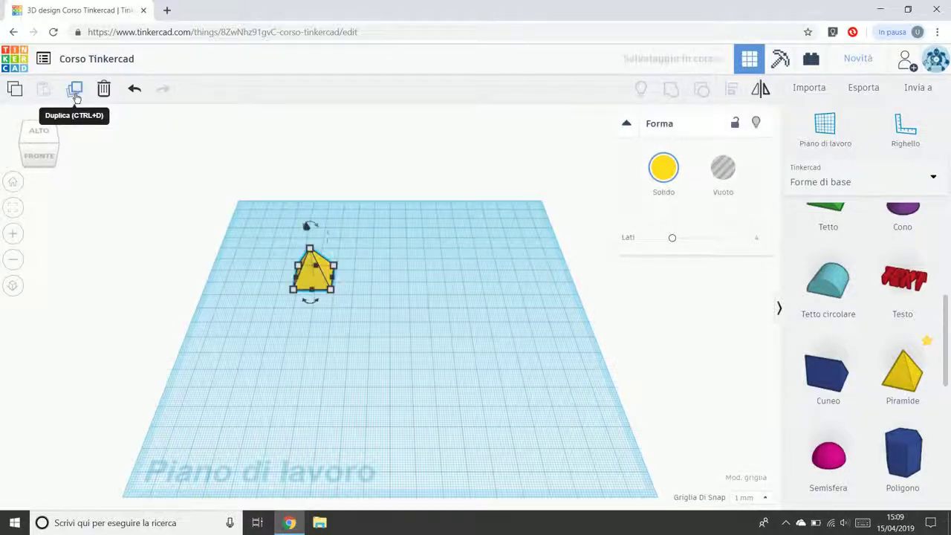
pyautogui.moveTo(313, 275); pyautogui.dragTo(373, 284)
pyautogui.click(466, 328)
# Duplicate the two pyramids together and place the copies in front of them as a second row
pyautogui.moveTo(268, 207); pyautogui.dragTo(468, 369)
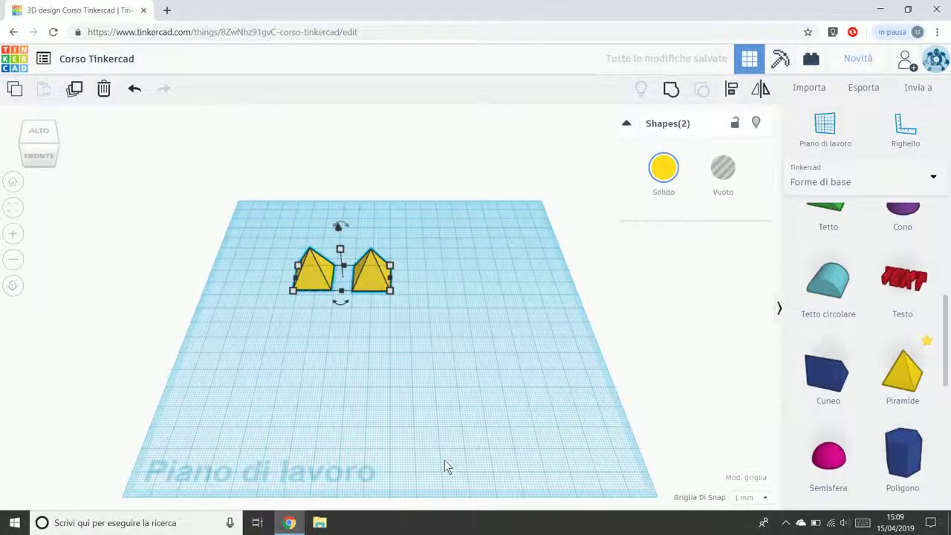
pyautogui.click(74, 89)
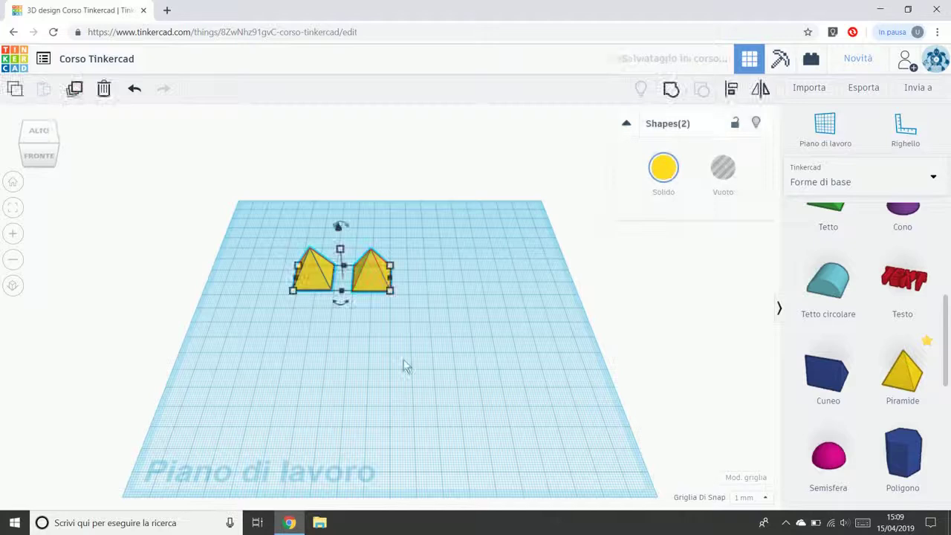
pyautogui.moveTo(373, 289); pyautogui.dragTo(370, 333)
# Duplicate the group of four pyramids and place the copies to the right, making two rows of four
pyautogui.moveTo(193, 205); pyautogui.dragTo(424, 386)
pyautogui.click(74, 89)
pyautogui.moveTo(380, 331); pyautogui.dragTo(505, 334)
pyautogui.click(427, 394)
# Duplicate all eight pyramids and position the copies in front, forming a four-by-four grid
pyautogui.moveTo(269, 232); pyautogui.dragTo(538, 380)
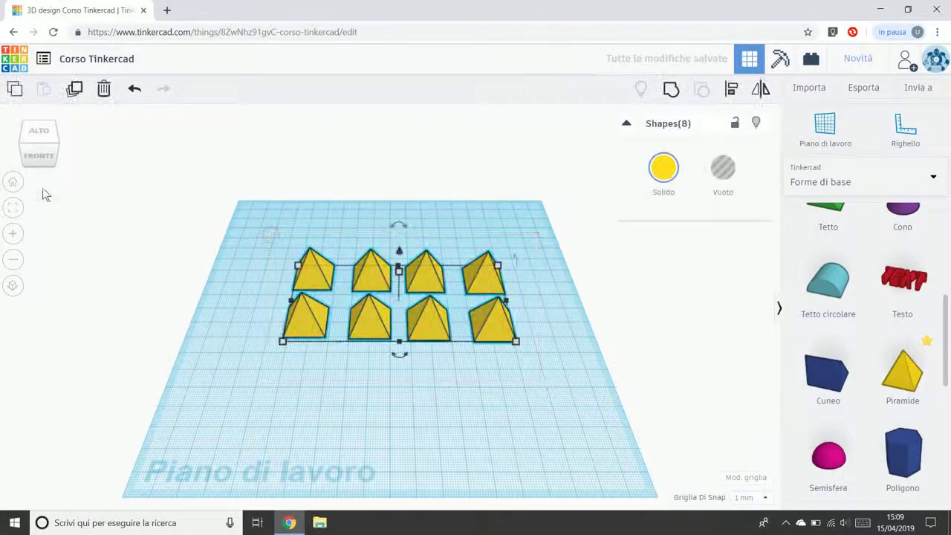
pyautogui.click(74, 89)
pyautogui.moveTo(439, 323); pyautogui.dragTo(447, 426)
pyautogui.moveTo(532, 418); pyautogui.dragTo(539, 423)
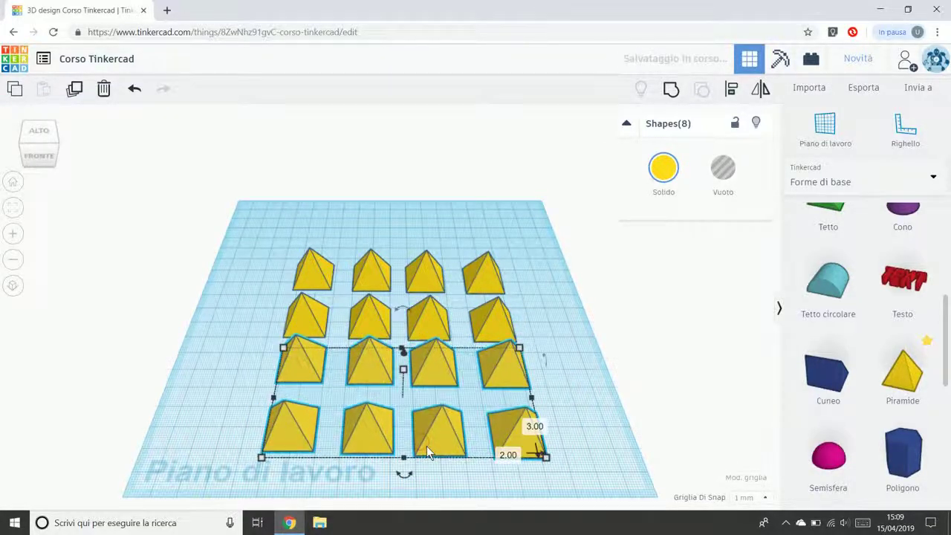
pyautogui.click(630, 335)
# Move the grid's back left pyramid out to the back left corner of the workplane
pyautogui.moveTo(630, 335); pyautogui.dragTo(592, 371, button='right')
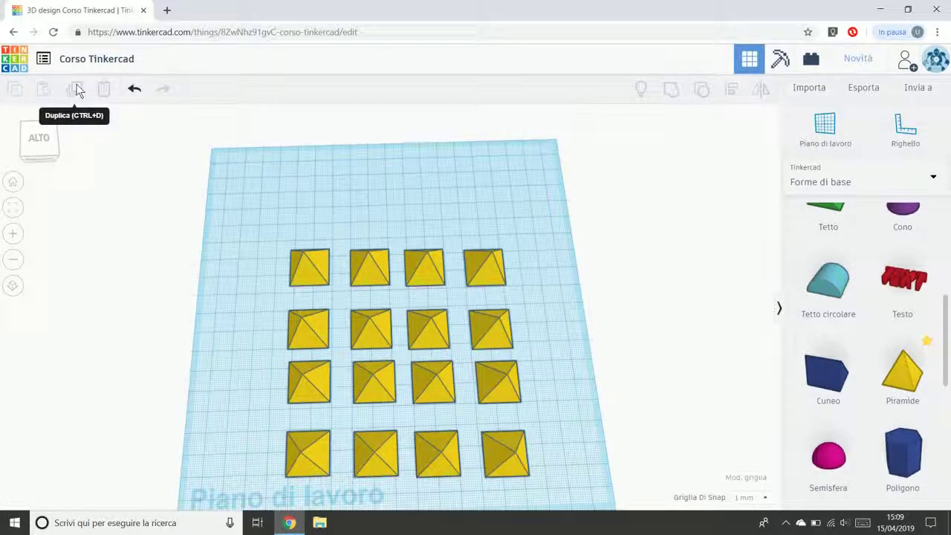
pyautogui.moveTo(318, 271); pyautogui.dragTo(253, 180)
pyautogui.click(188, 259)
pyautogui.click(243, 191)
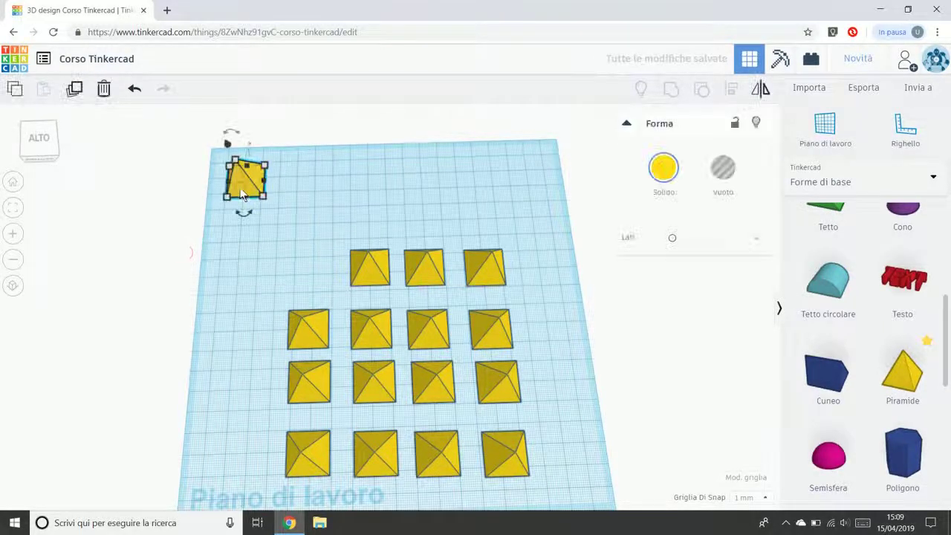
# Copy and paste the corner pyramid, and move the copy about 16 mm right and 21 mm toward the front
pyautogui.click(11, 89)
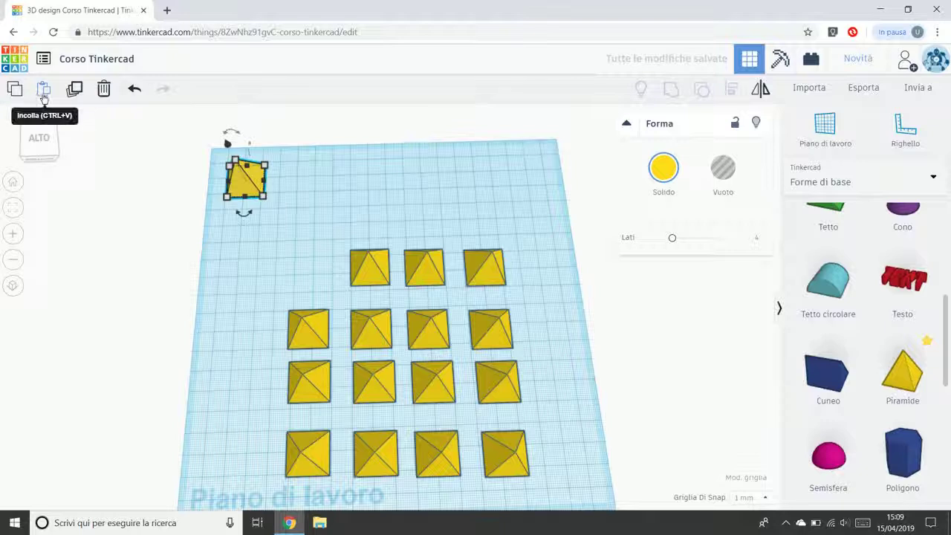
pyautogui.click(43, 92)
pyautogui.moveTo(271, 181); pyautogui.dragTo(302, 212)
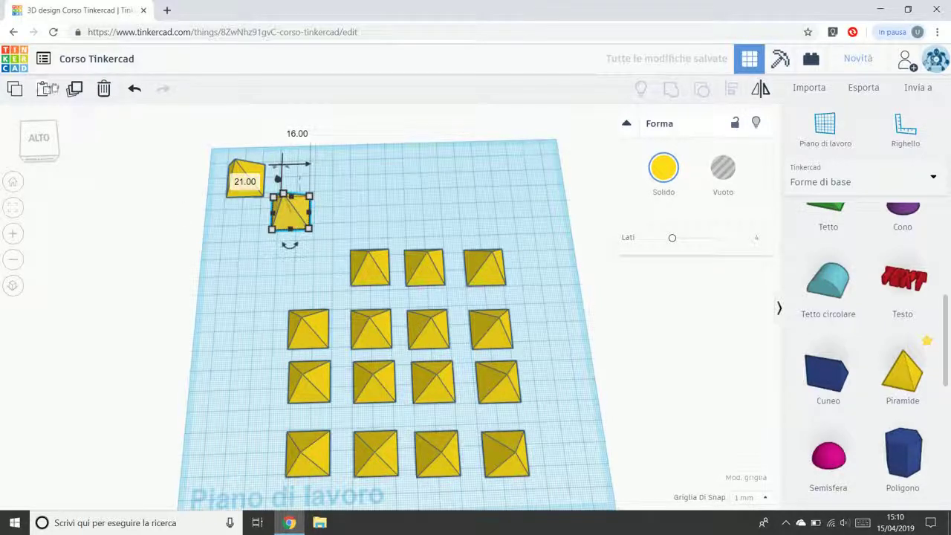
# Paste eight more copies of the pyramid in an overlapping row extending to the right
pyautogui.click(43, 90)
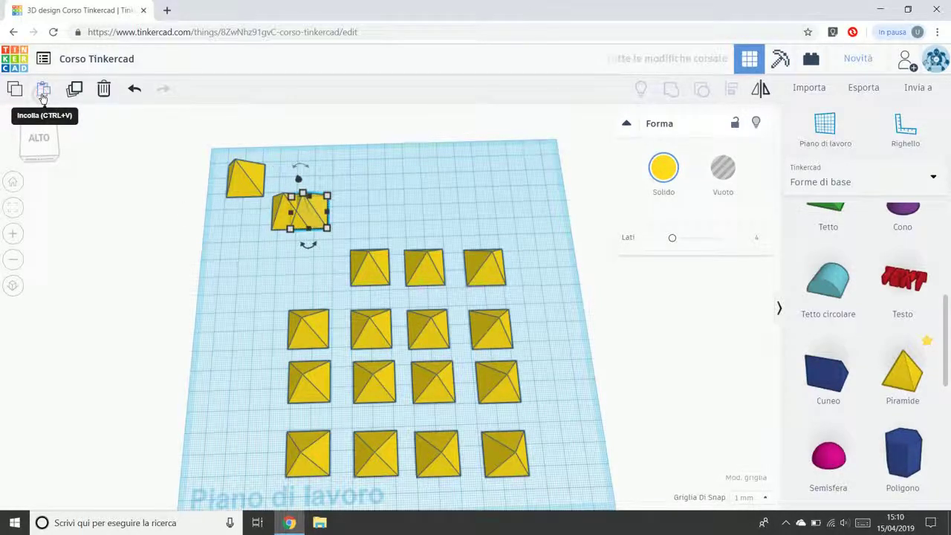
pyautogui.click(43, 95)
pyautogui.click(43, 95)
pyautogui.click(43, 96)
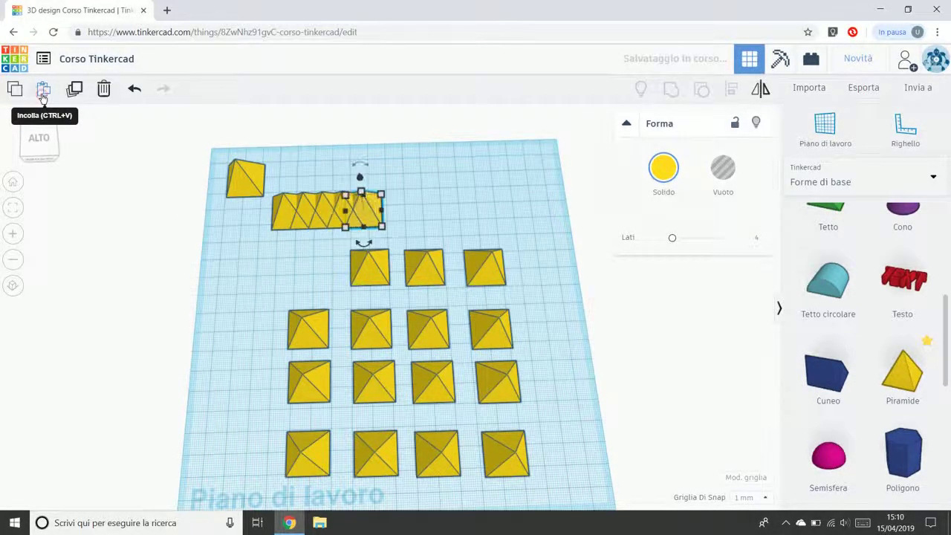
pyautogui.click(43, 95)
pyautogui.click(43, 95)
pyautogui.click(42, 95)
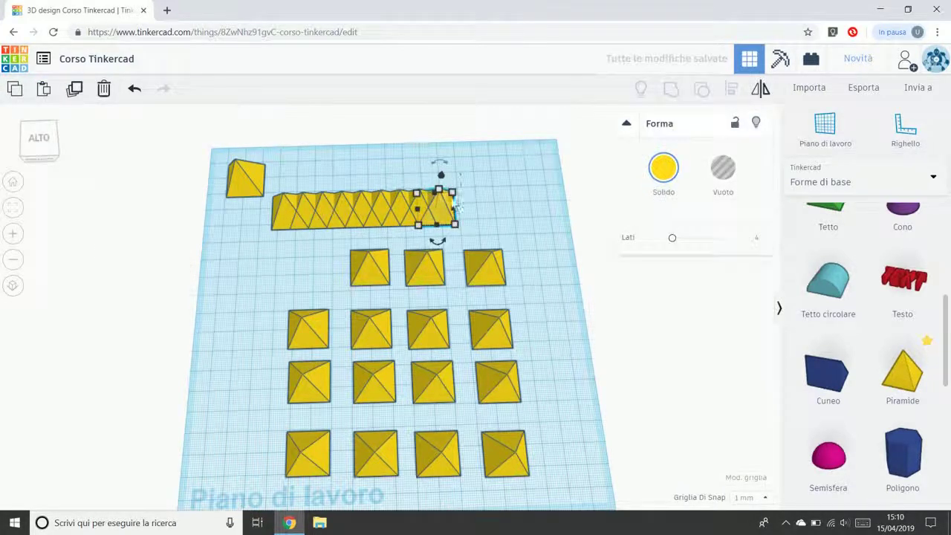
# Reposition the corner pyramid and the pasted row's last two pyramids individually, and rotate one of those two by -39°
pyautogui.moveTo(238, 178)
pyautogui.mouseDown()
pyautogui.moveTo(249, 202)
pyautogui.moveTo(234, 169)
pyautogui.moveTo(250, 172)
pyautogui.mouseUp()
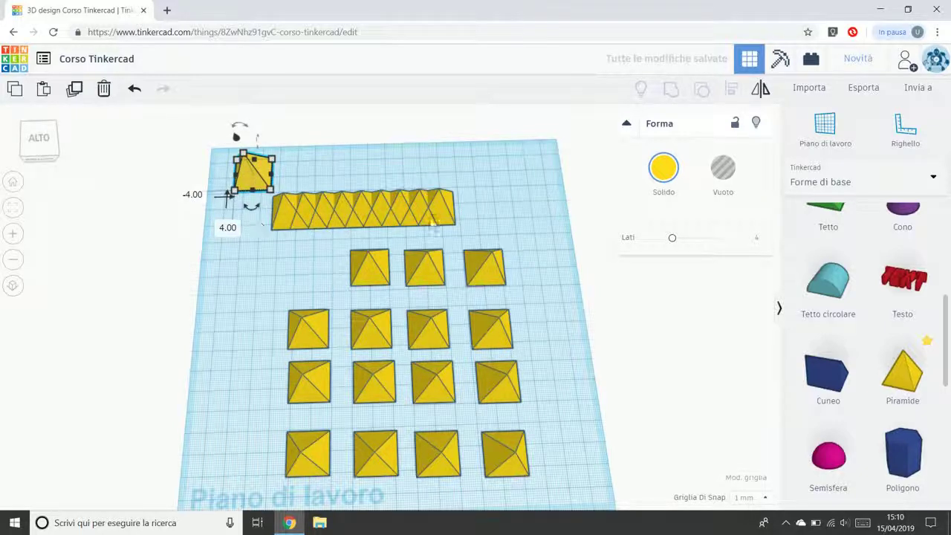
pyautogui.moveTo(450, 215); pyautogui.dragTo(411, 213)
pyautogui.click(135, 88)
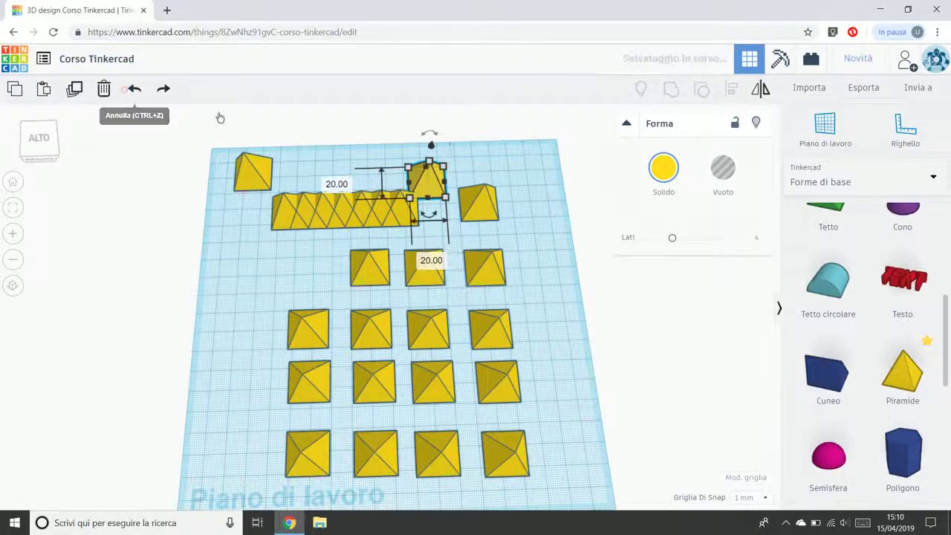
pyautogui.moveTo(422, 226); pyautogui.dragTo(453, 210)
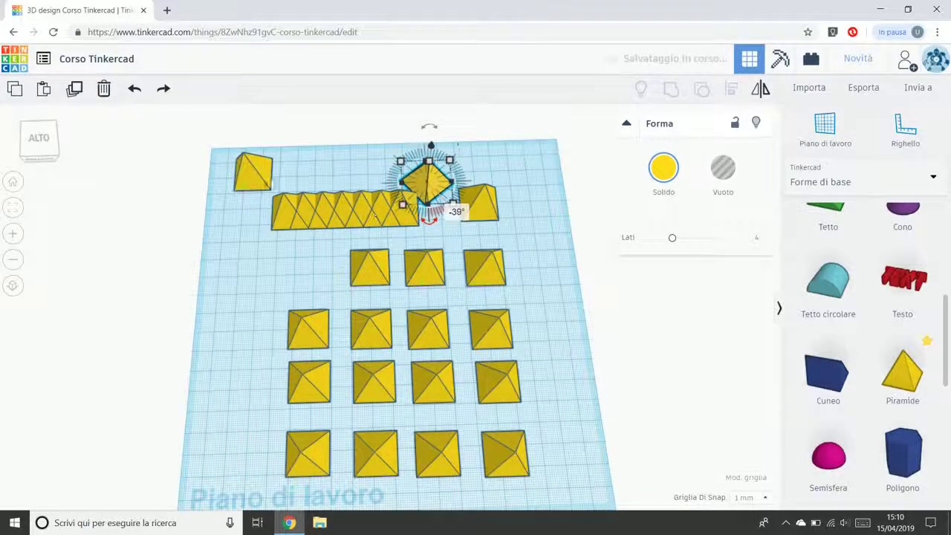
# Select all the pyramids and delete them, clearing the workplane
pyautogui.moveTo(211, 139); pyautogui.dragTo(592, 511)
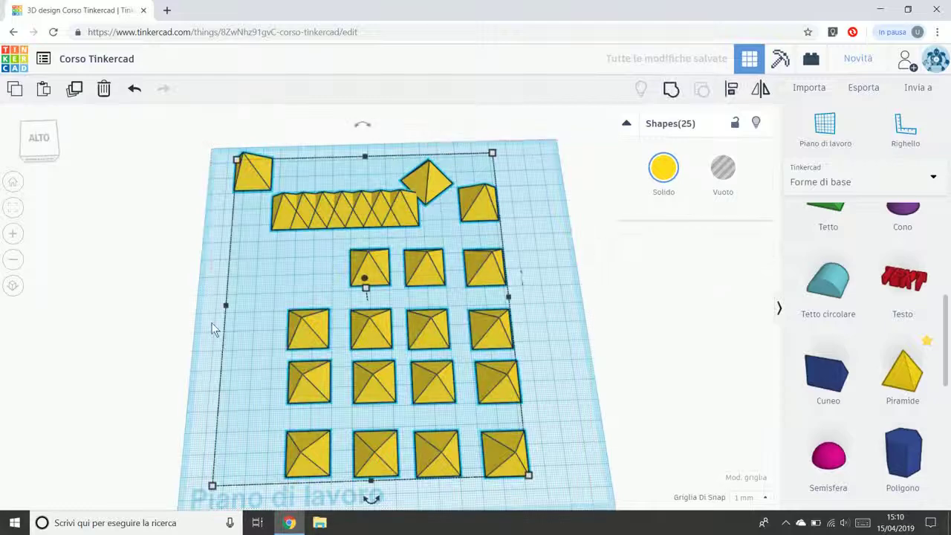
pyautogui.click(104, 89)
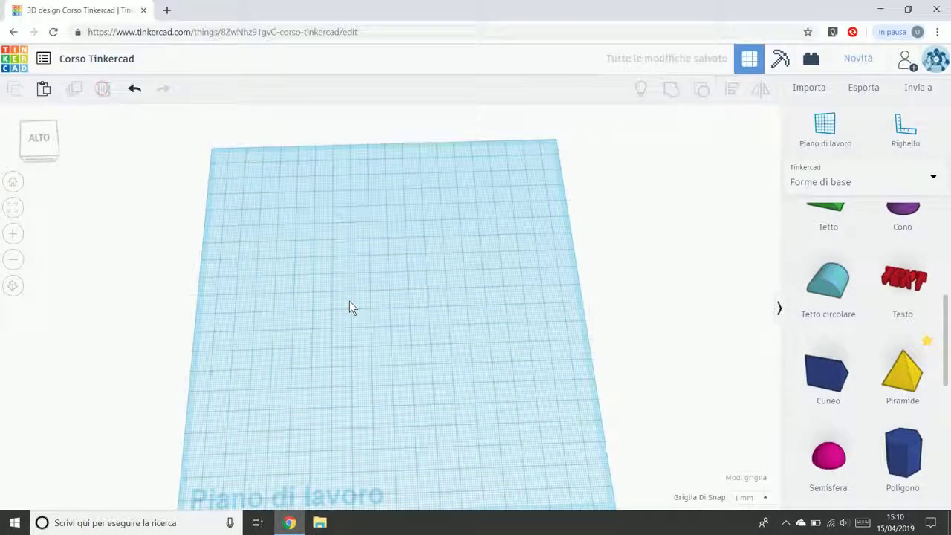
pyautogui.click(15, 185)
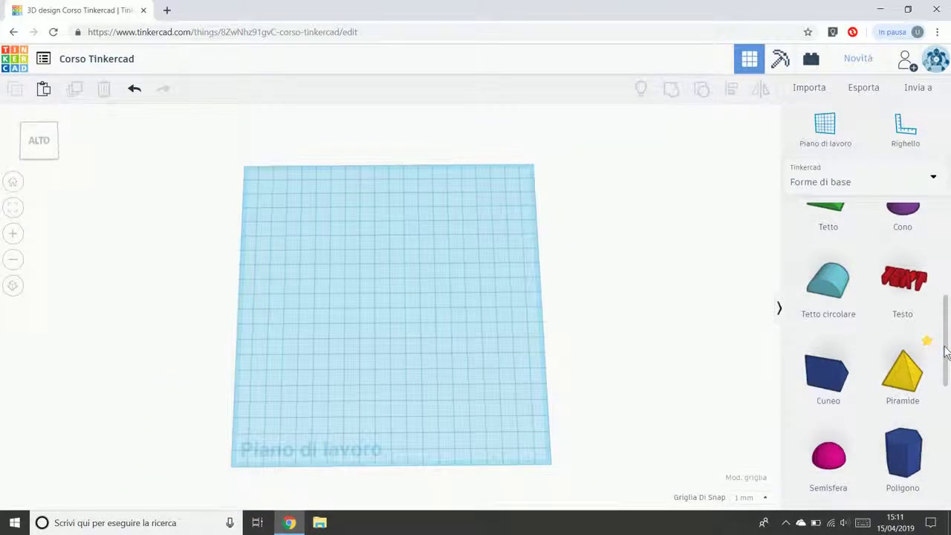
# Place an orange cylinder on the workplane, enlarge it, and set both its width and depth to 100 mm
pyautogui.moveTo(947, 353); pyautogui.dragTo(934, 254)
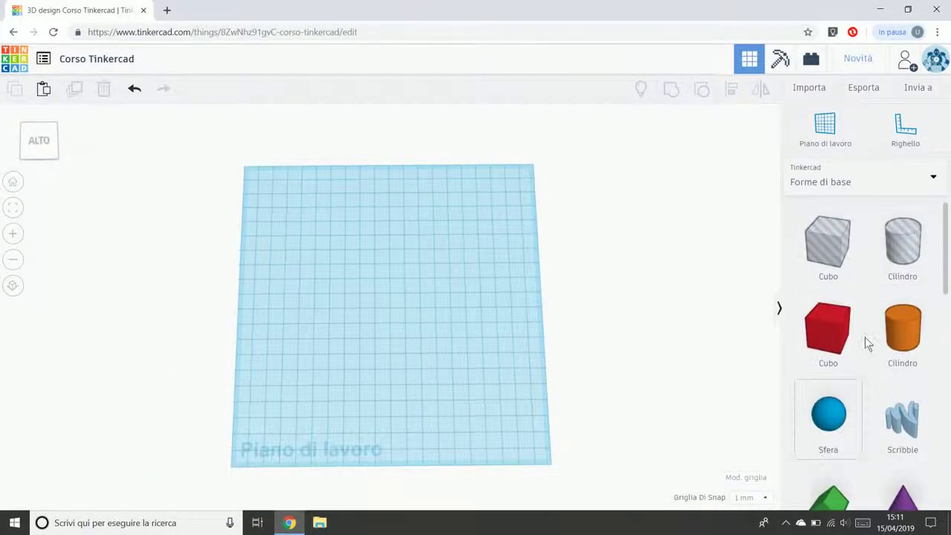
pyautogui.moveTo(887, 330); pyautogui.dragTo(484, 219)
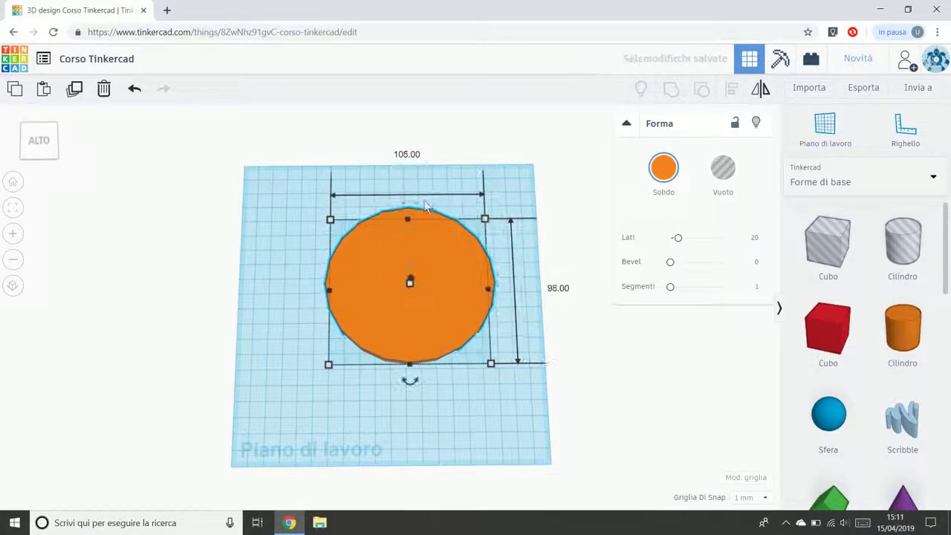
pyautogui.click(410, 156)
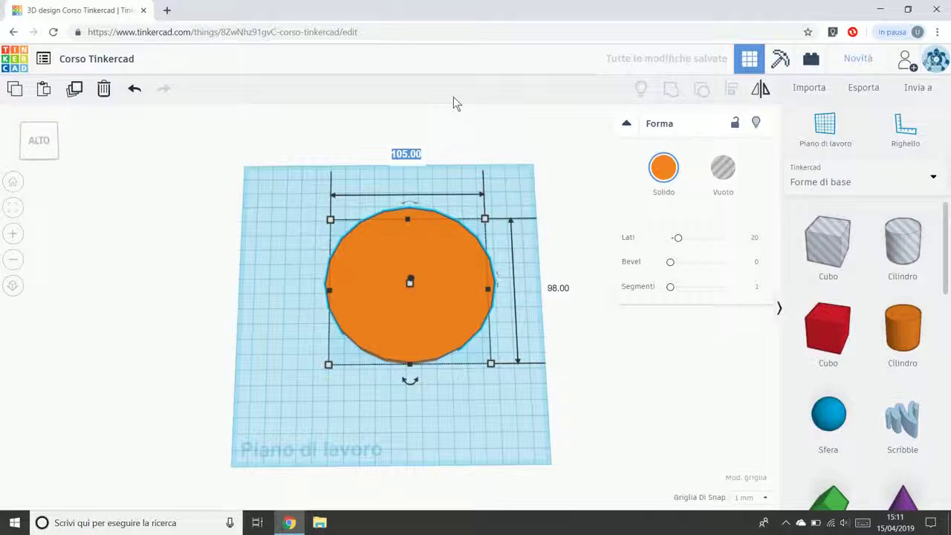
pyautogui.write('1')
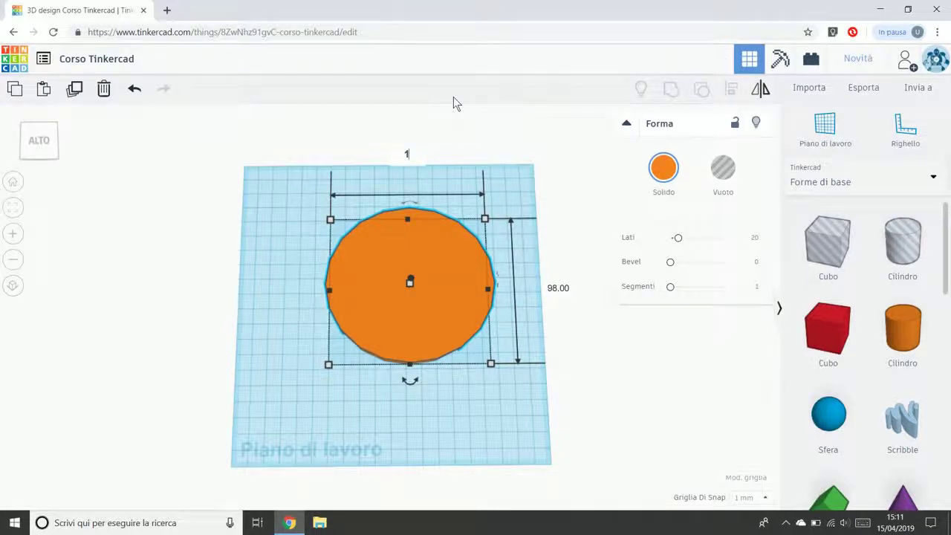
pyautogui.click(555, 287)
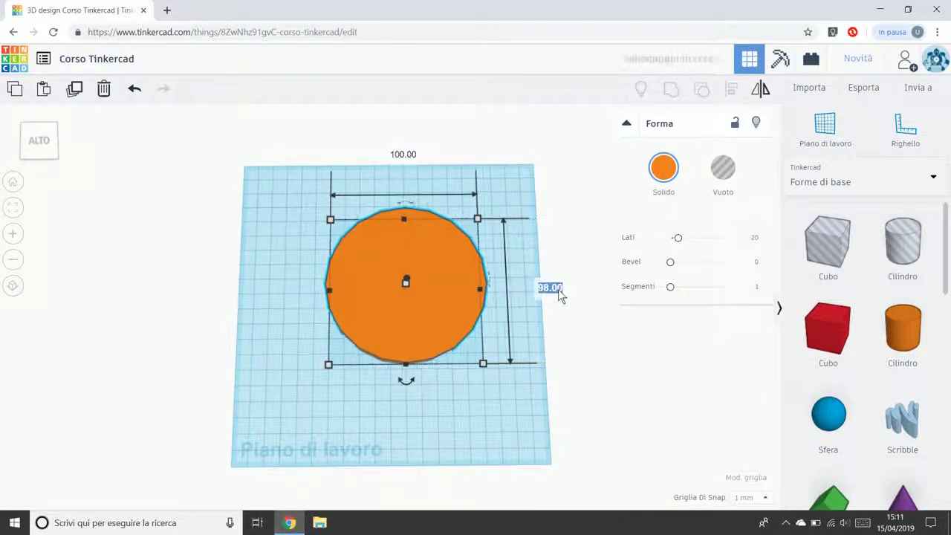
pyautogui.write('100')
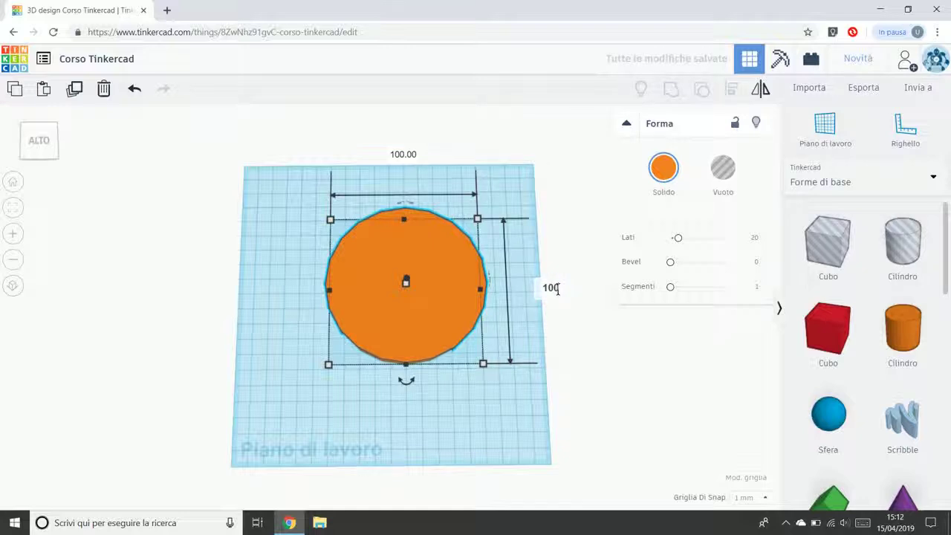
pyautogui.press('Return')
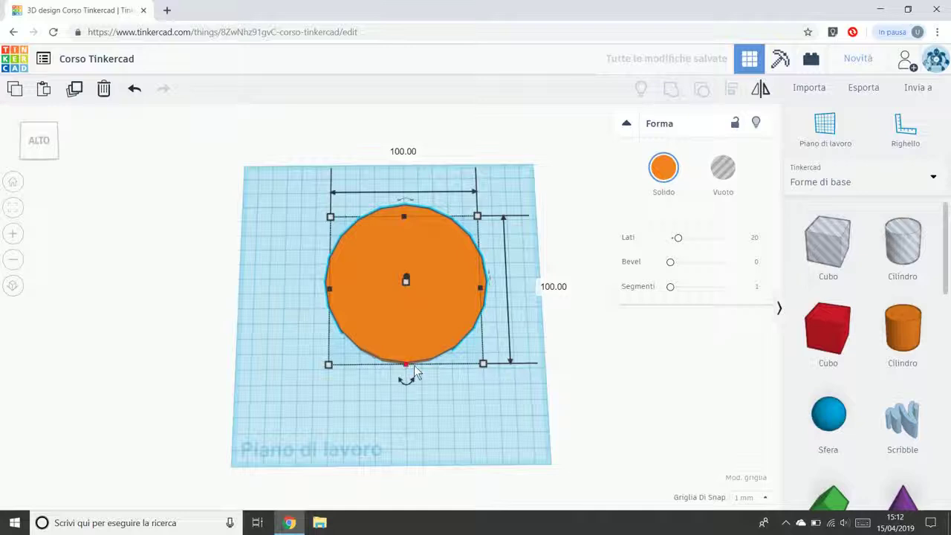
# Smooth the orange cylinder's outline by raising its number of sides to 62
pyautogui.moveTo(248, 223); pyautogui.dragTo(315, 355, button='right')
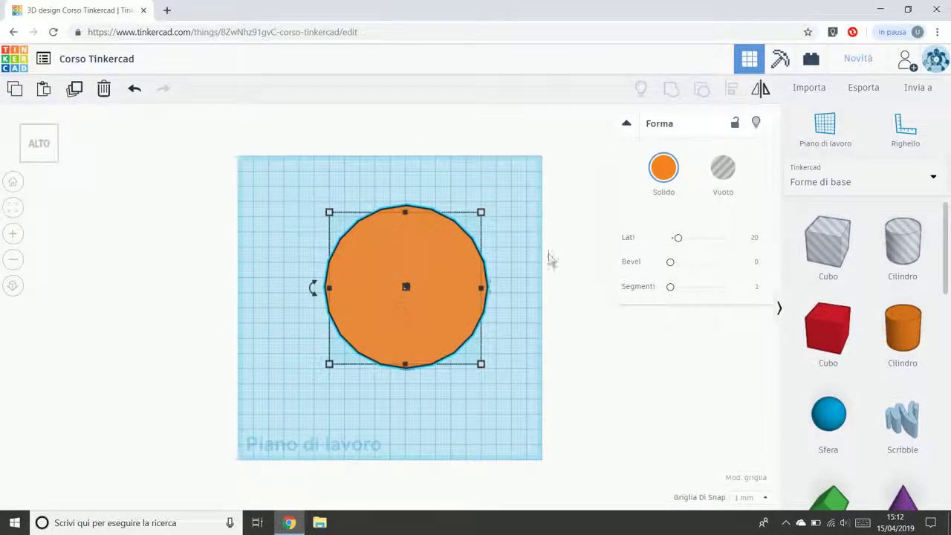
pyautogui.moveTo(677, 237); pyautogui.dragTo(722, 239)
pyautogui.moveTo(505, 303); pyautogui.dragTo(489, 325, button='right')
pyautogui.scroll(3, 488, 322)
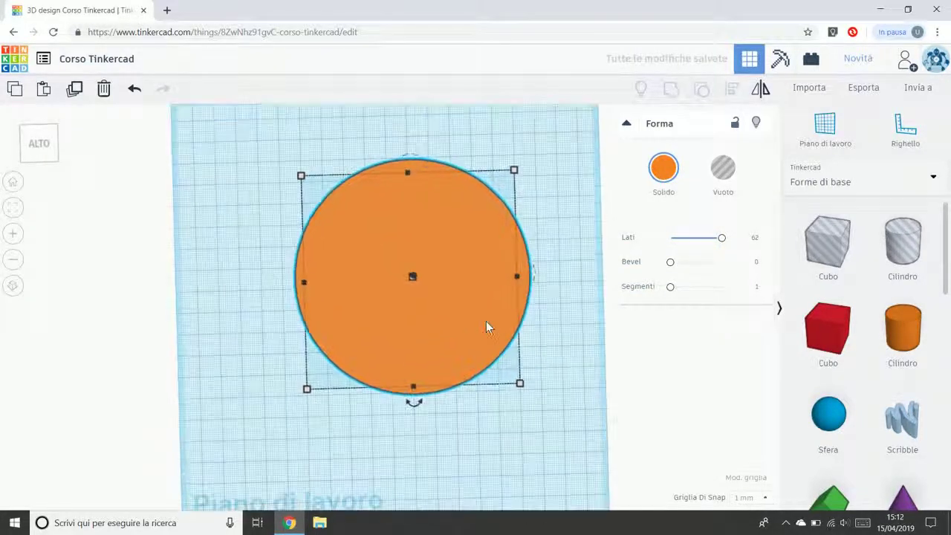
pyautogui.scroll(-2, 488, 323)
pyautogui.click(549, 474)
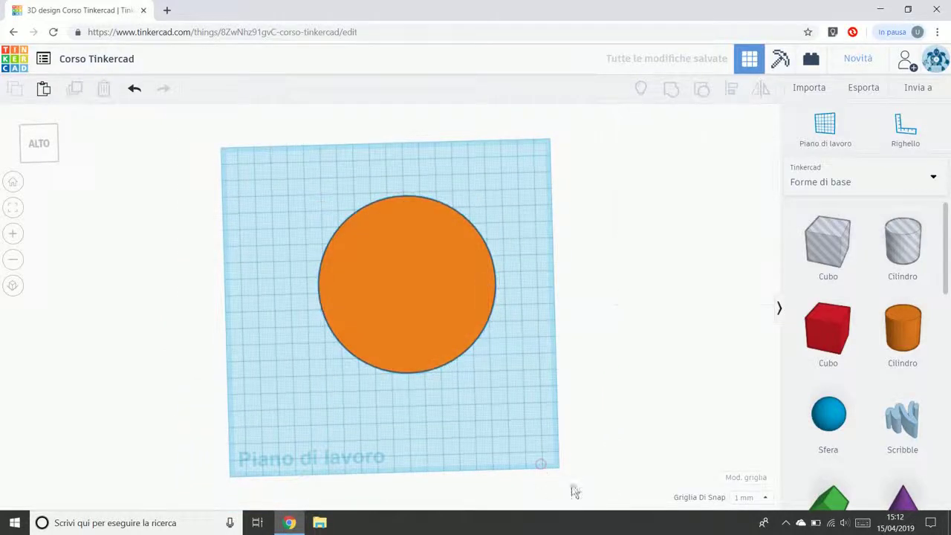
# Add a red box as a bar about 5 mm wide and 31 mm tall near the cylinder's edge
pyautogui.moveTo(831, 334); pyautogui.dragTo(470, 384)
pyautogui.moveTo(471, 386); pyautogui.dragTo(507, 292, button='right')
pyautogui.moveTo(506, 265); pyautogui.dragTo(344, 226)
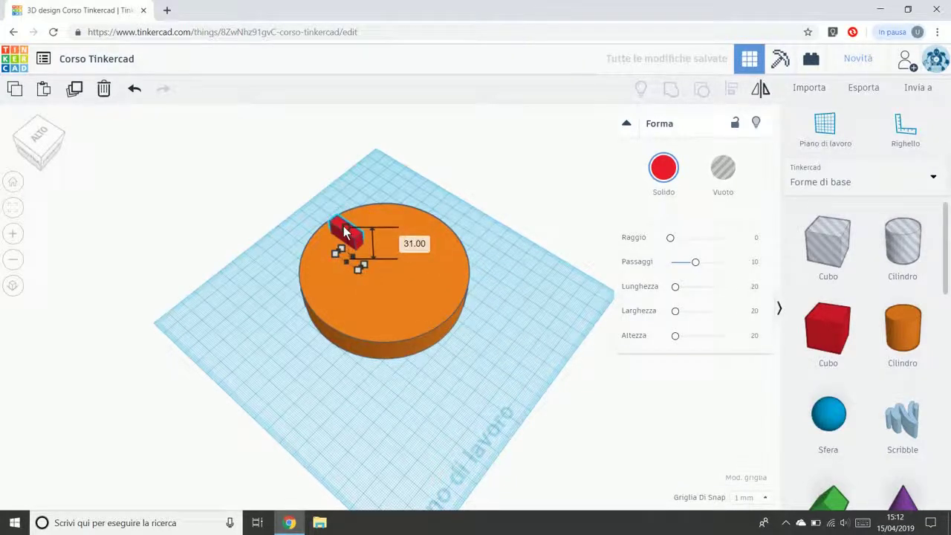
# Nudge the red bar closer to the cylinder's back edge, in line with the cylinder's centre
pyautogui.moveTo(527, 206); pyautogui.dragTo(405, 335, button='right')
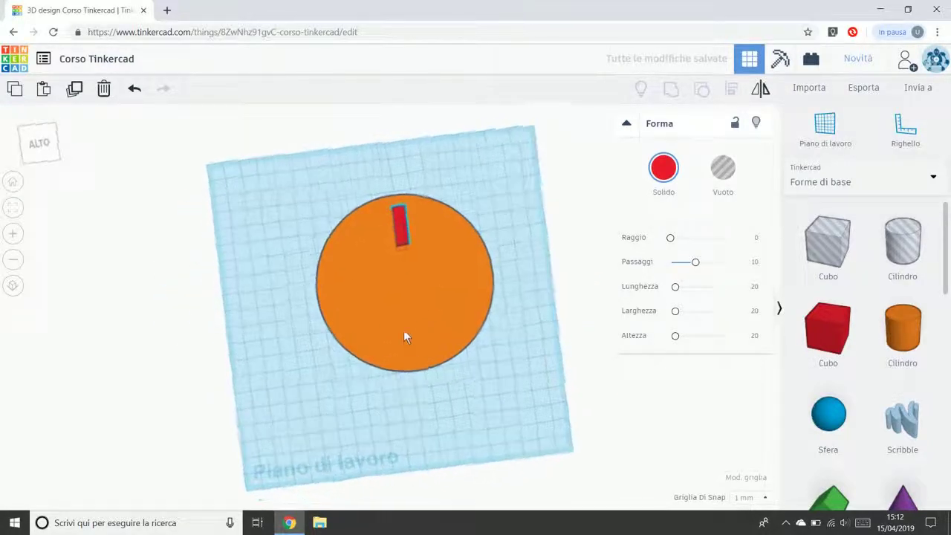
pyautogui.moveTo(407, 243)
pyautogui.moveTo(402, 236); pyautogui.dragTo(405, 218)
pyautogui.click(402, 221)
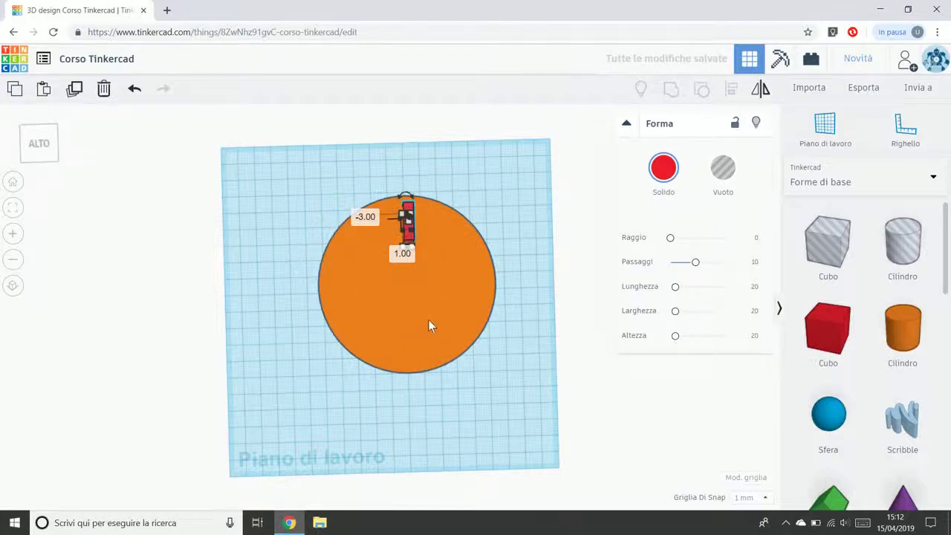
pyautogui.click(266, 272)
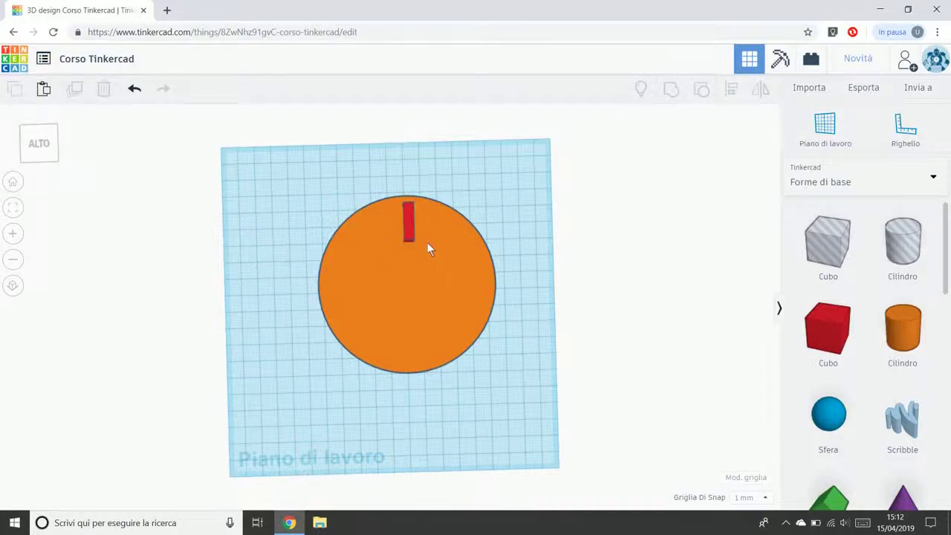
# Duplicate the red bar and move the copy 67 mm toward the cylinder's front edge
pyautogui.click(409, 221)
pyautogui.click(75, 89)
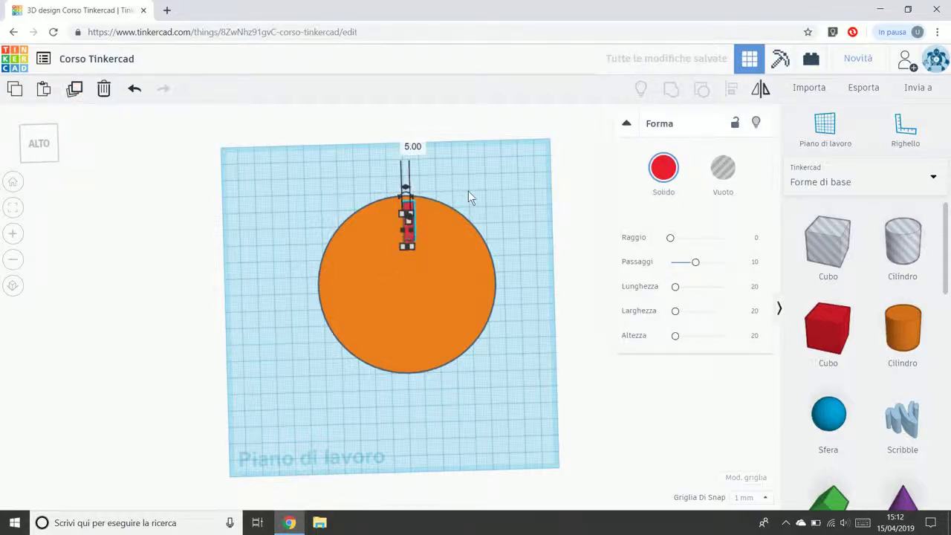
pyautogui.moveTo(404, 217); pyautogui.dragTo(412, 349)
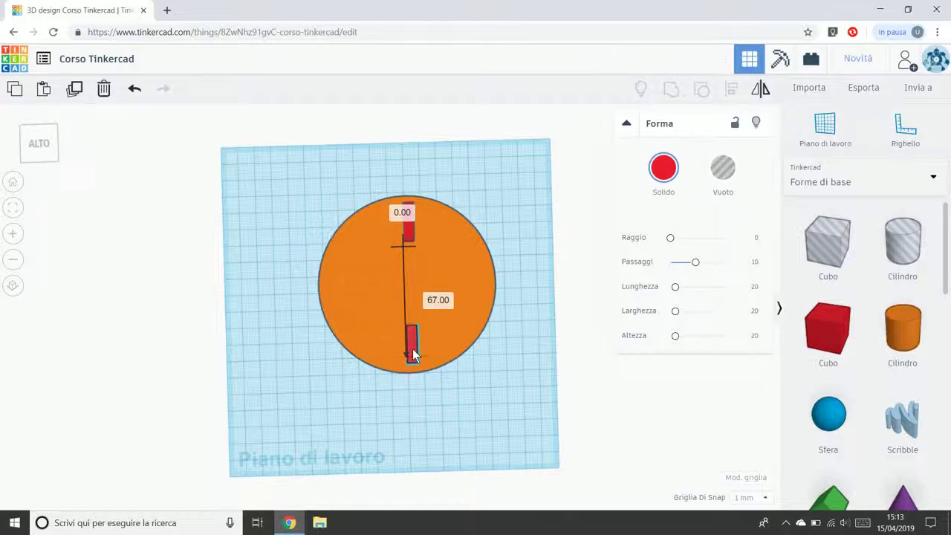
pyautogui.click(265, 329)
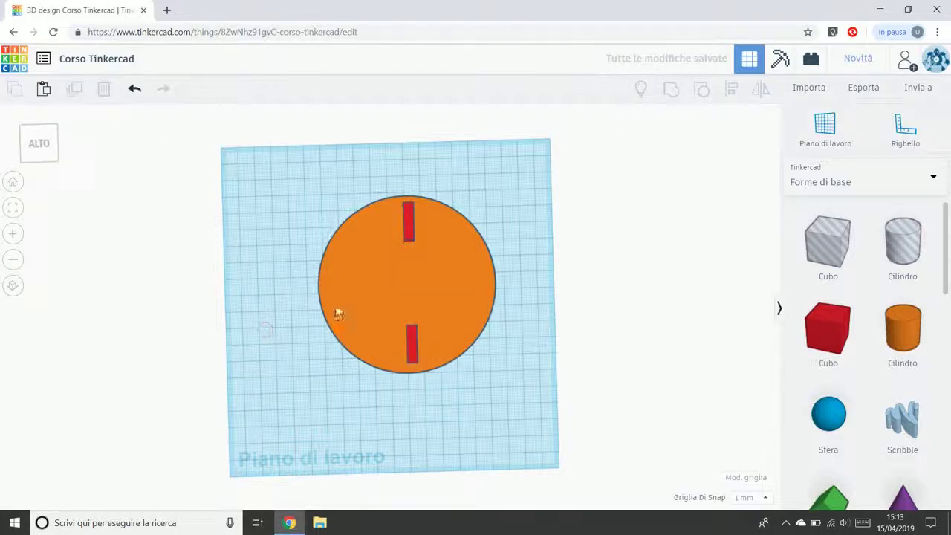
# Select the two opposite red bars together and duplicate them in place
pyautogui.click(407, 225)
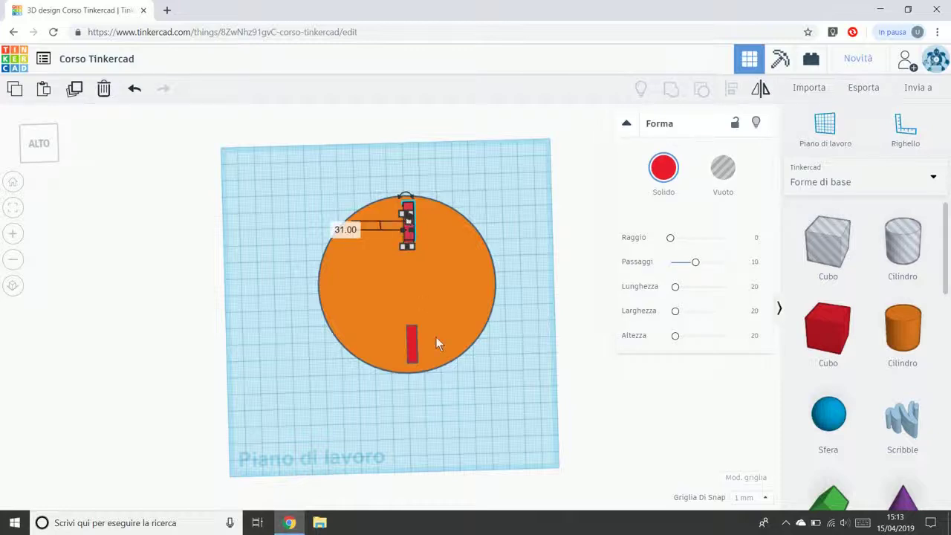
pyautogui.keyDown('shift'); pyautogui.click(415, 349); pyautogui.keyUp('shift')
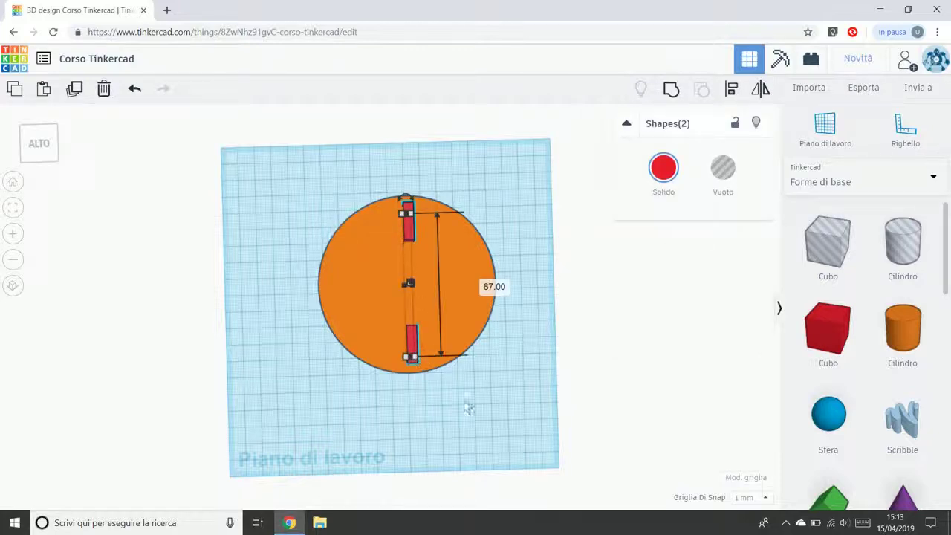
pyautogui.click(74, 88)
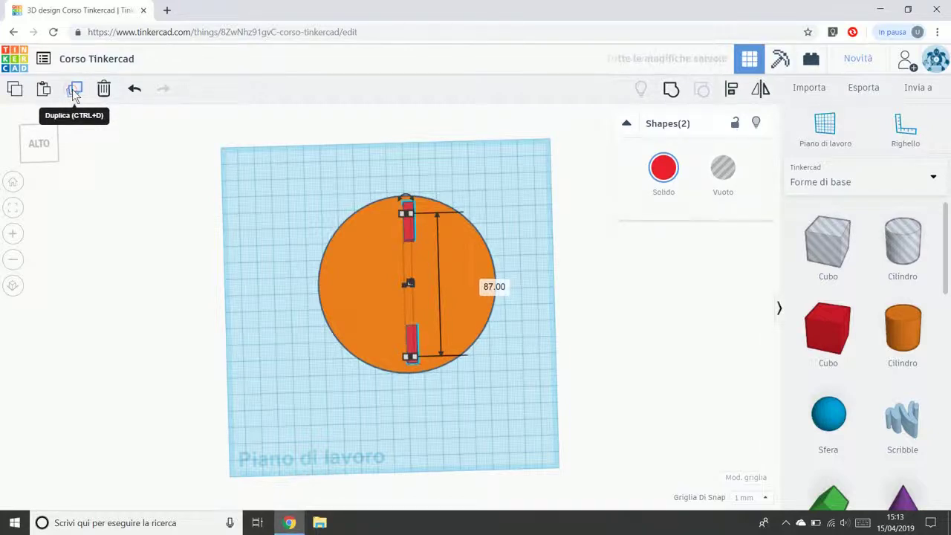
pyautogui.click(261, 282)
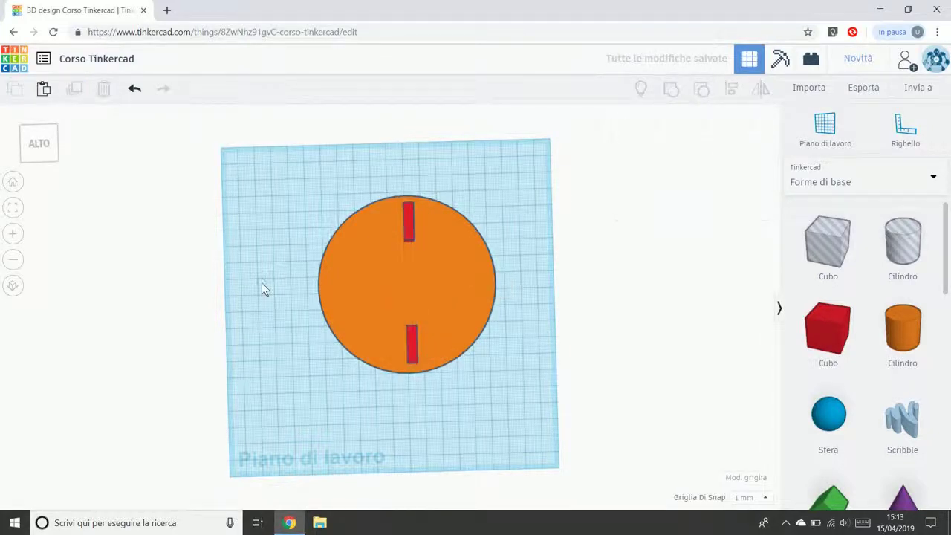
# Select one pair of the overlapping red bars and rotate it a quarter turn, so four bars form a cross
pyautogui.click(408, 223)
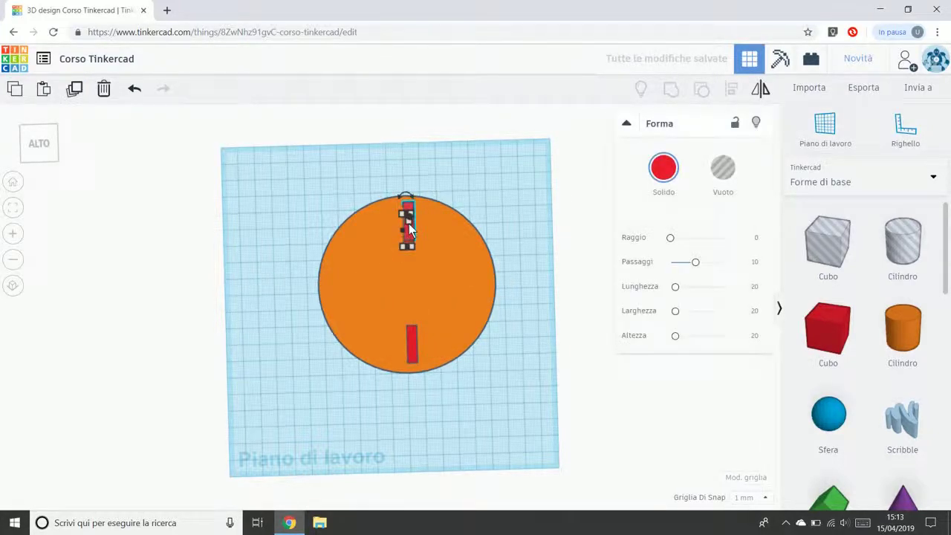
pyautogui.keyDown('shift'); pyautogui.click(411, 346); pyautogui.keyUp('shift')
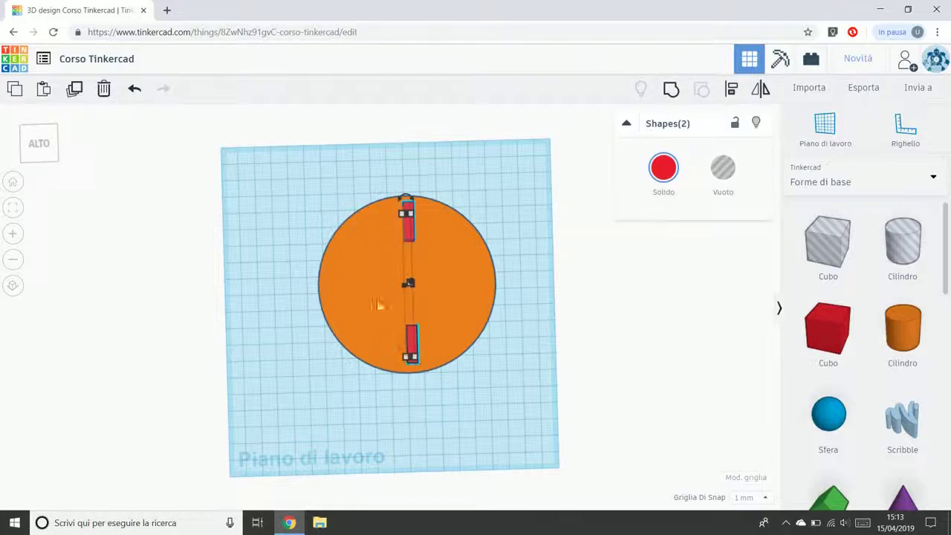
pyautogui.moveTo(252, 237); pyautogui.dragTo(335, 262, button='right')
pyautogui.moveTo(344, 308); pyautogui.dragTo(436, 361, button='right')
pyautogui.moveTo(433, 369)
pyautogui.moveTo(431, 363); pyautogui.dragTo(470, 261)
pyautogui.click(534, 335)
pyautogui.moveTo(509, 275); pyautogui.dragTo(484, 368, button='right')
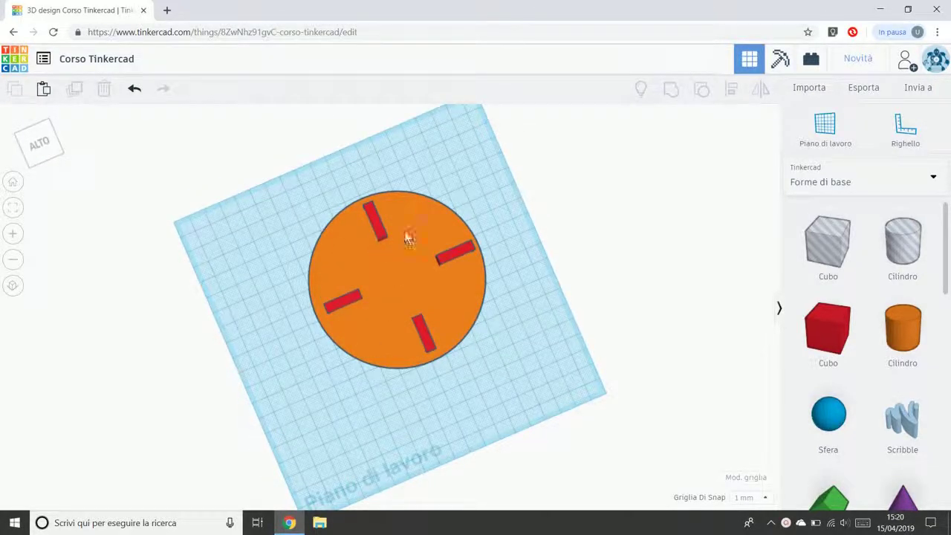
# Select all four red bars, duplicate them, and rotate the copies by -45°
pyautogui.click(424, 339)
pyautogui.click(380, 231)
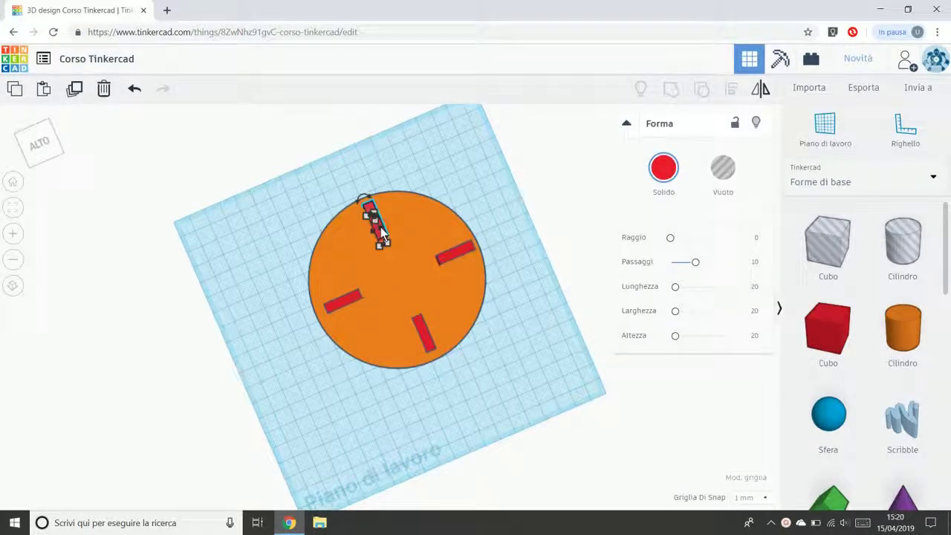
pyautogui.moveTo(380, 233)
pyautogui.keyDown('shift'); pyautogui.click(451, 260); pyautogui.keyUp('shift')
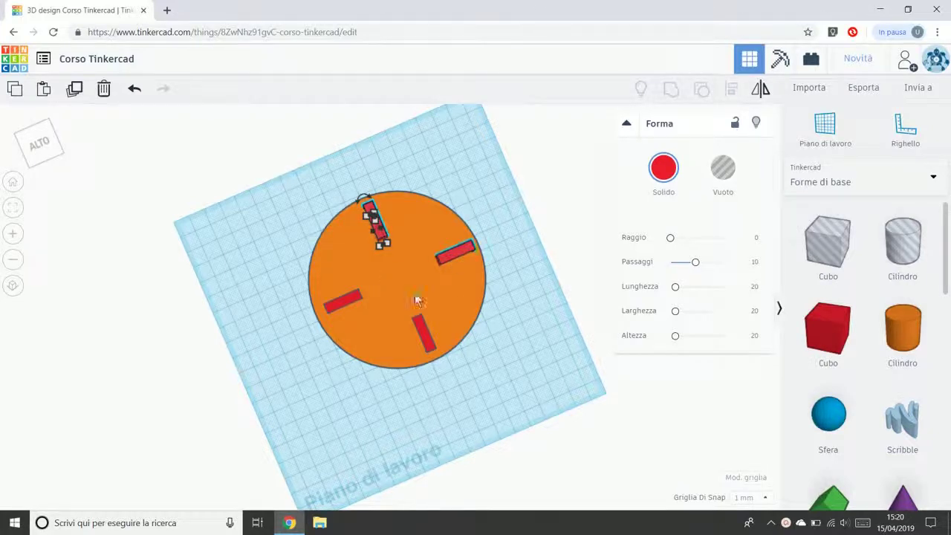
pyautogui.keyDown('shift'); pyautogui.click(427, 344); pyautogui.keyUp('shift')
pyautogui.keyDown('shift'); pyautogui.click(349, 303); pyautogui.keyUp('shift')
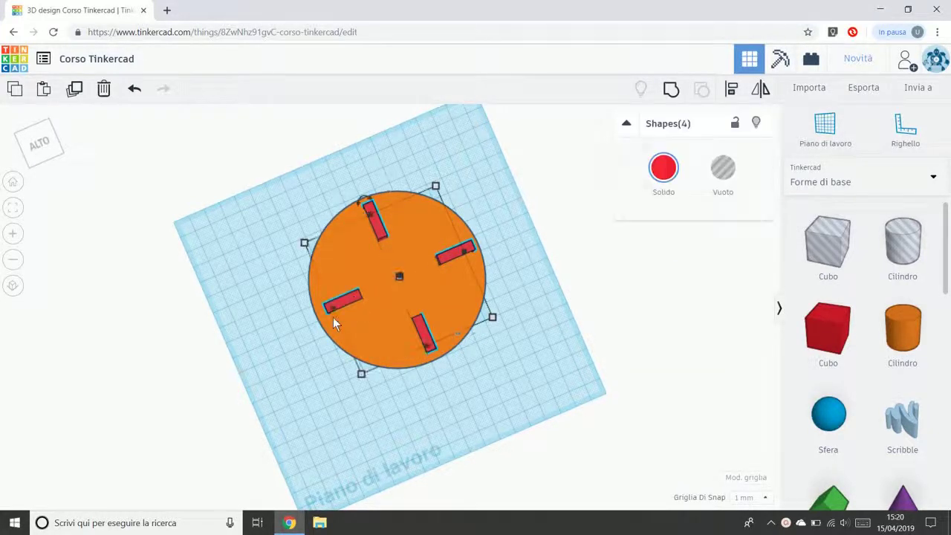
pyautogui.click(75, 89)
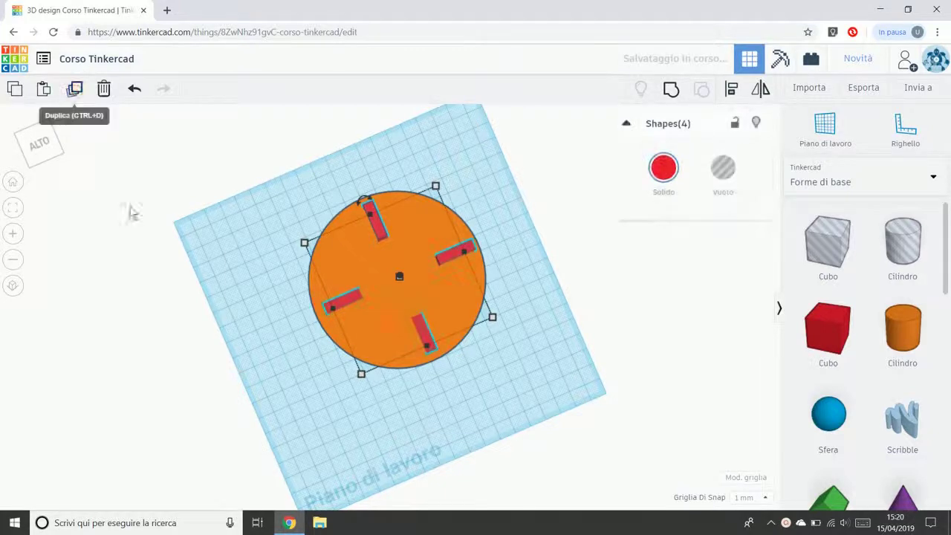
pyautogui.moveTo(370, 194); pyautogui.dragTo(303, 245)
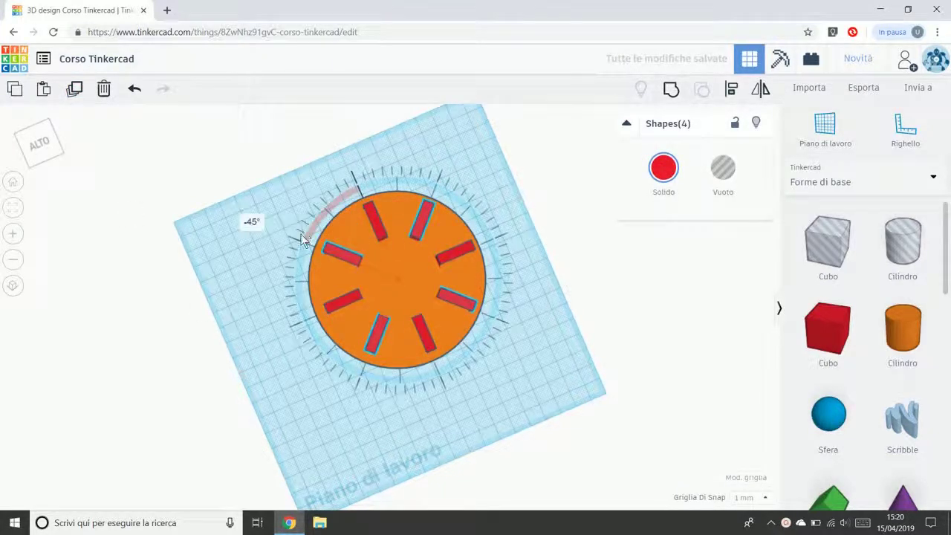
pyautogui.click(501, 378)
# Group the orange cylinder and the eight bars into one solid
pyautogui.moveTo(537, 304); pyautogui.dragTo(510, 364, button='right')
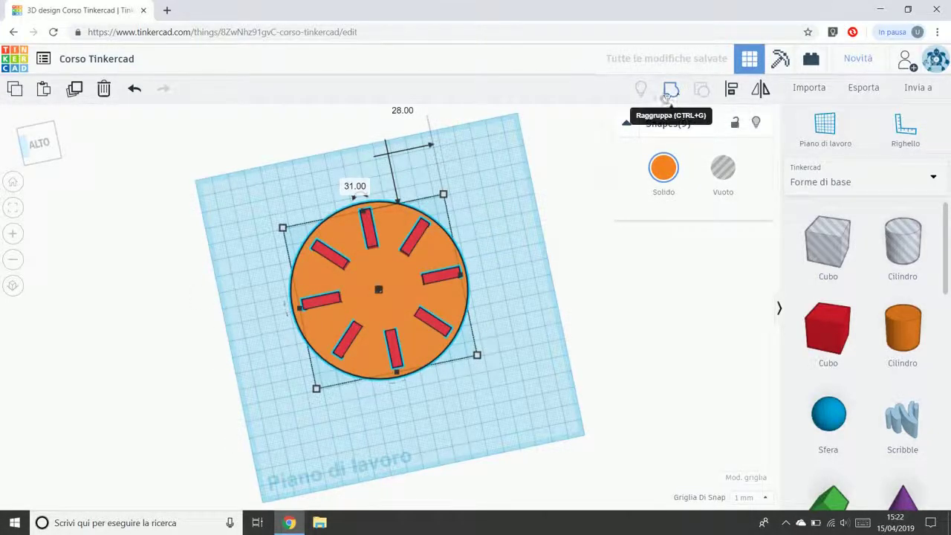
pyautogui.click(670, 89)
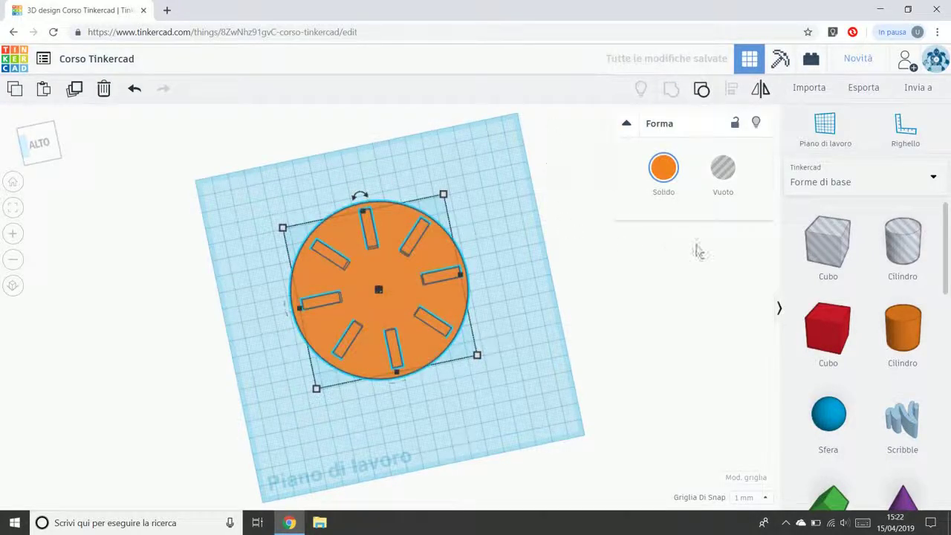
pyautogui.click(475, 361)
pyautogui.moveTo(475, 361); pyautogui.dragTo(478, 334, button='right')
# Hide the grouped disc and show all hidden objects again
pyautogui.click(366, 315)
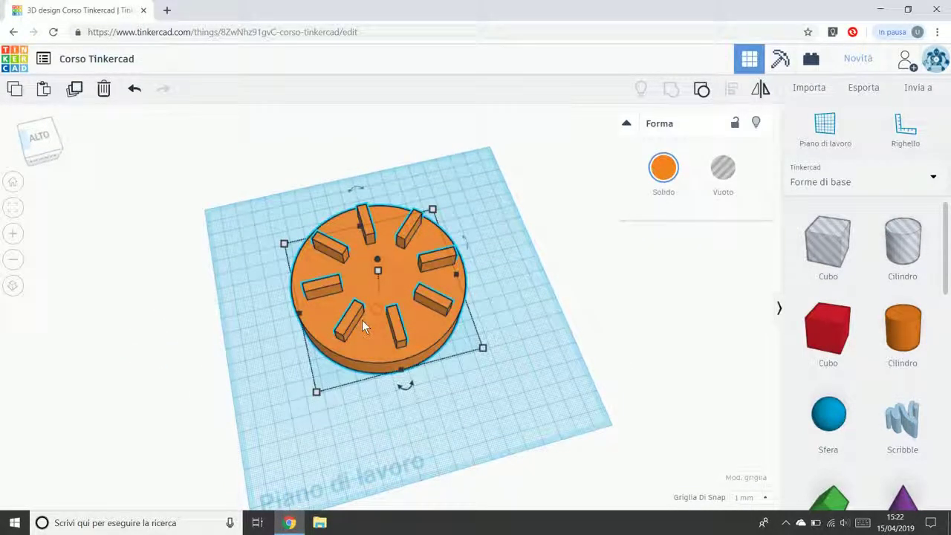
pyautogui.click(755, 124)
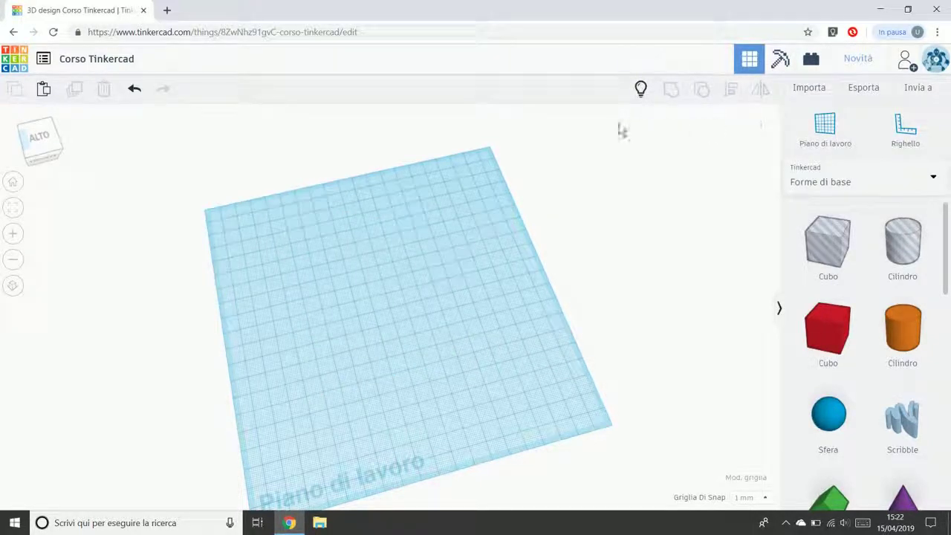
pyautogui.click(640, 89)
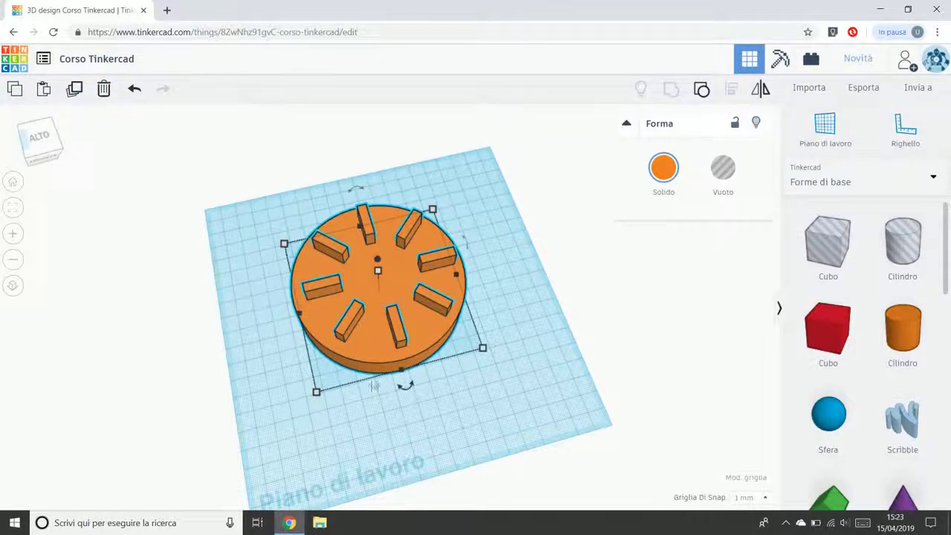
# Select the grouped orange disc and hide it from the workplane
pyautogui.click(556, 374)
pyautogui.moveTo(540, 394); pyautogui.dragTo(514, 415, button='right')
pyautogui.click(352, 308)
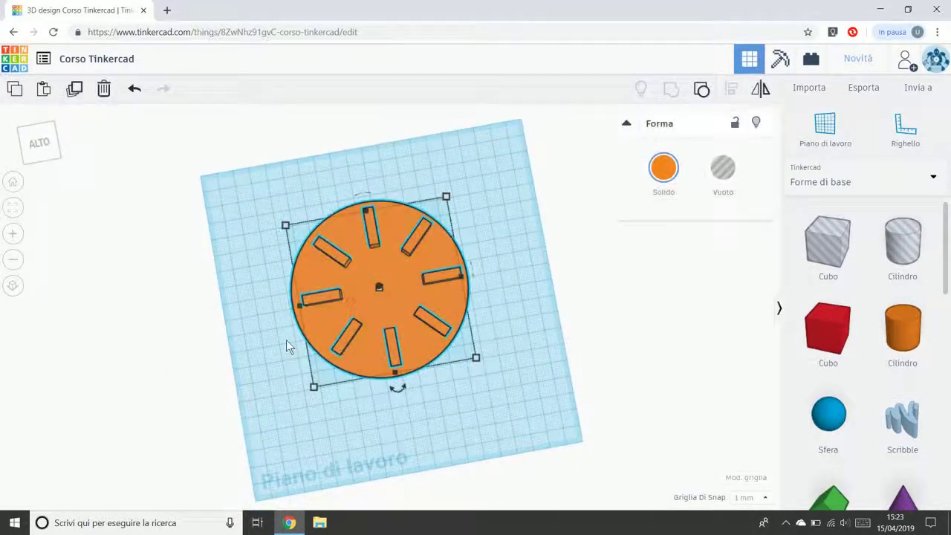
pyautogui.click(756, 122)
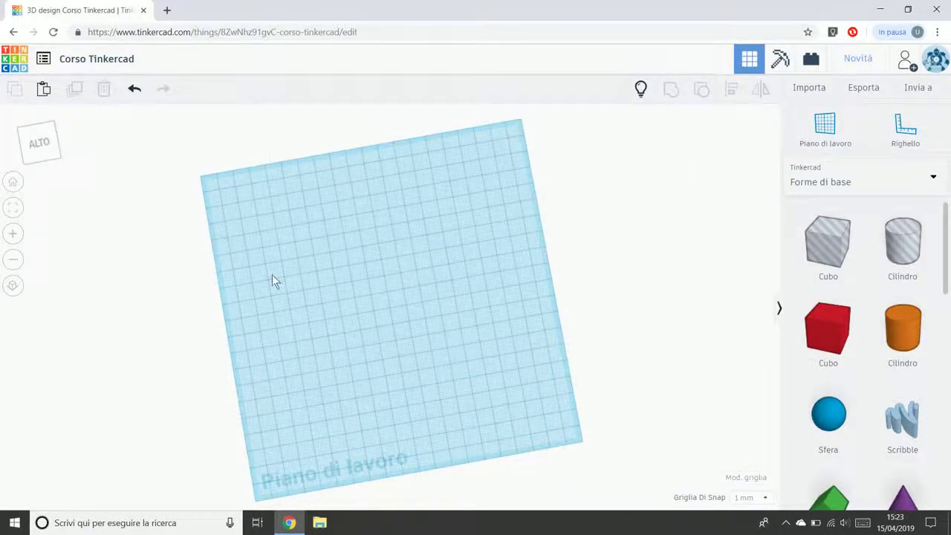
# Place a solid cylinder on the workplane and set its width and depth to 100 mm each
pyautogui.moveTo(342, 333)
pyautogui.mouseDown(button='right')
pyautogui.moveTo(330, 310)
pyautogui.moveTo(316, 310)
pyautogui.moveTo(320, 267)
pyautogui.mouseUp(button='right')
pyautogui.scroll(-1, 784, 386)
pyautogui.moveTo(902, 277); pyautogui.dragTo(389, 334)
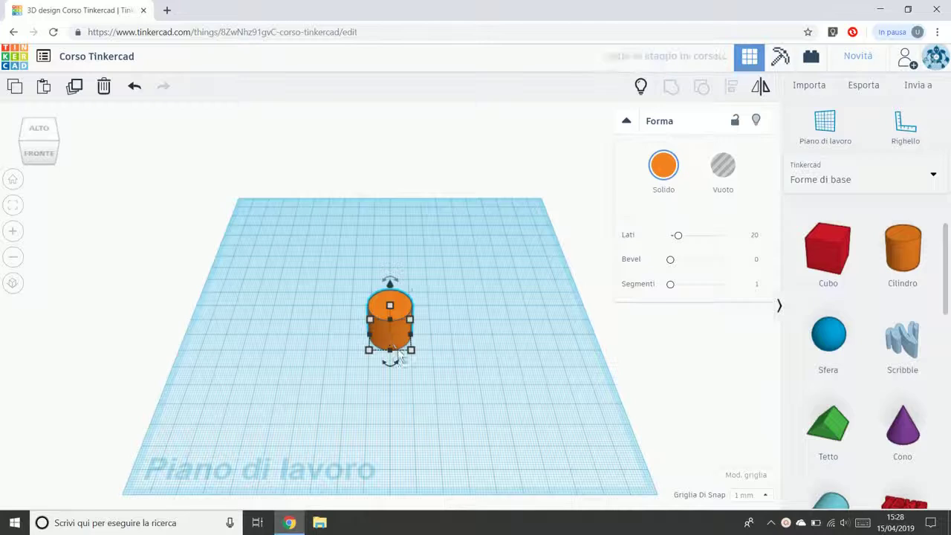
pyautogui.moveTo(411, 350); pyautogui.dragTo(602, 439)
pyautogui.click(496, 498)
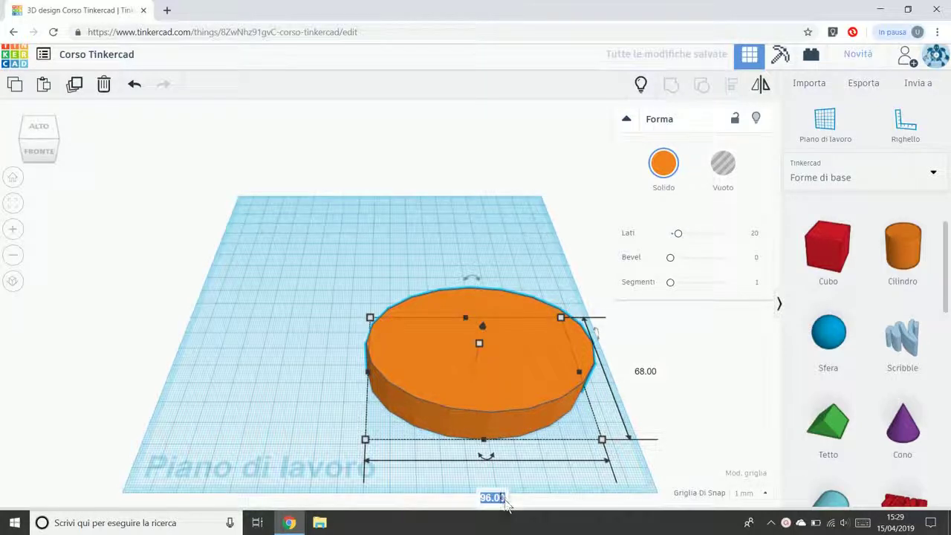
pyautogui.write('100')
pyautogui.press('Return')
pyautogui.click(644, 370)
pyautogui.write('100')
pyautogui.press('Return')
# Raise the cylinder's number of sides to the maximum and move the disc into the far left corner of the workplane
pyautogui.moveTo(408, 418); pyautogui.dragTo(392, 328)
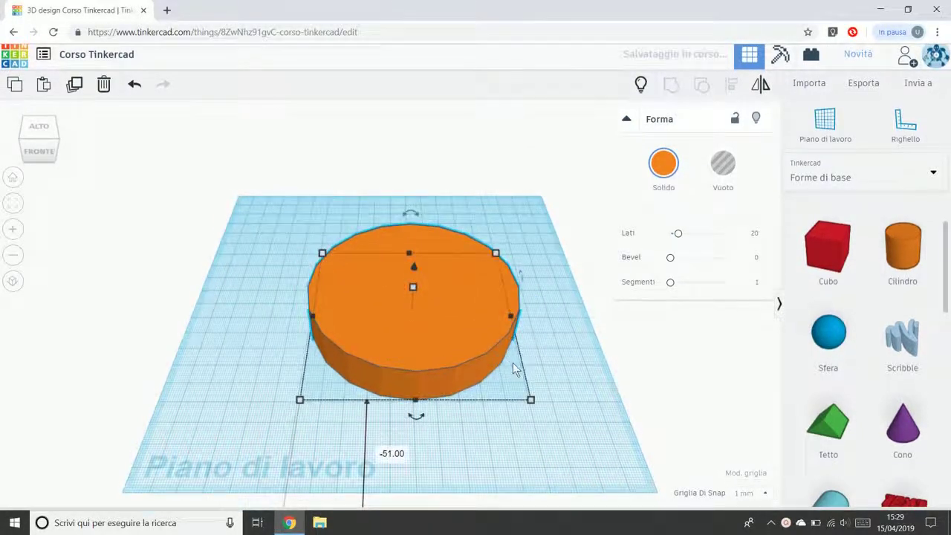
pyautogui.press('f')
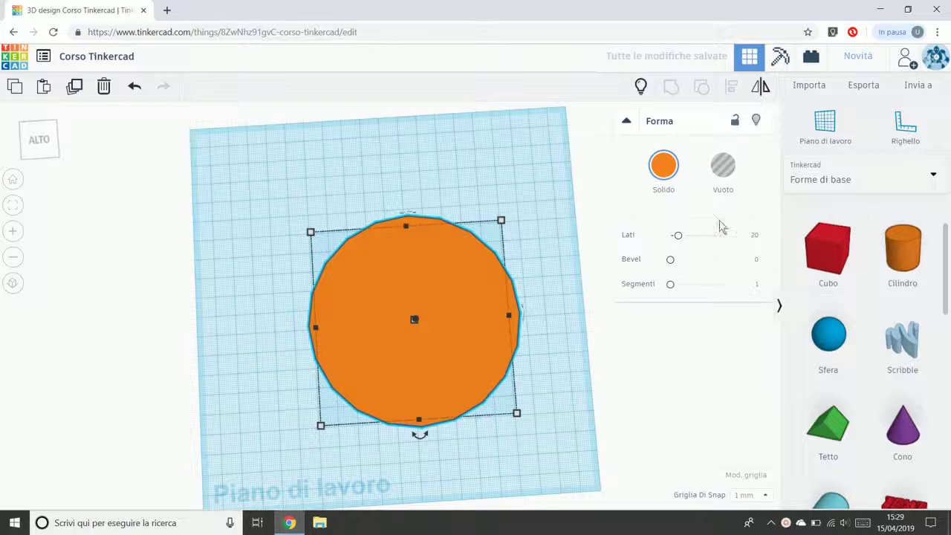
pyautogui.moveTo(677, 235); pyautogui.dragTo(728, 250)
pyautogui.moveTo(474, 313); pyautogui.dragTo(361, 223)
pyautogui.click(514, 353)
# Place a red box beside the disc and narrow it into a bar about 8 mm wide and 20 mm long
pyautogui.moveTo(827, 249); pyautogui.dragTo(464, 298)
pyautogui.moveTo(501, 331); pyautogui.dragTo(458, 276, button='right')
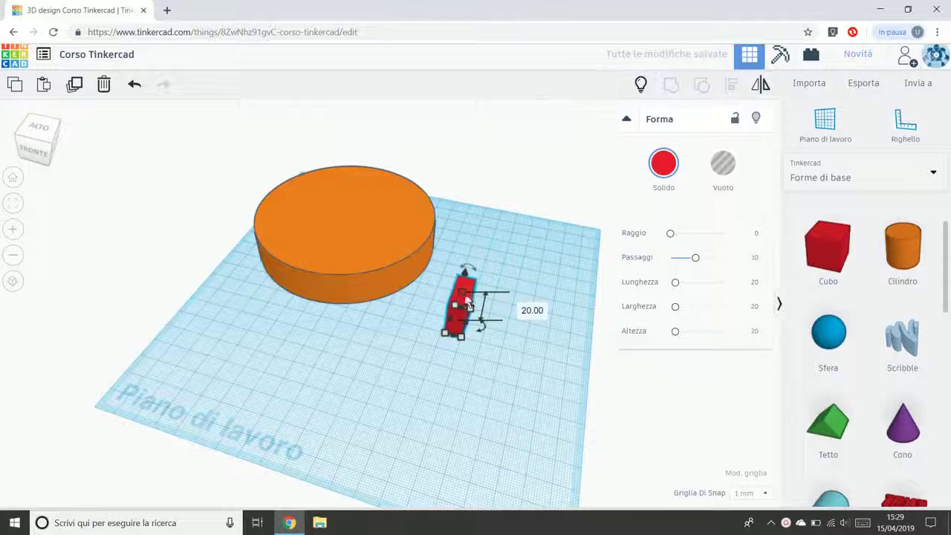
pyautogui.moveTo(461, 276); pyautogui.dragTo(457, 242)
pyautogui.moveTo(535, 197); pyautogui.dragTo(544, 254, button='right')
pyautogui.click(464, 271)
pyautogui.moveTo(471, 273); pyautogui.dragTo(471, 284)
pyautogui.moveTo(553, 325); pyautogui.dragTo(503, 369, button='right')
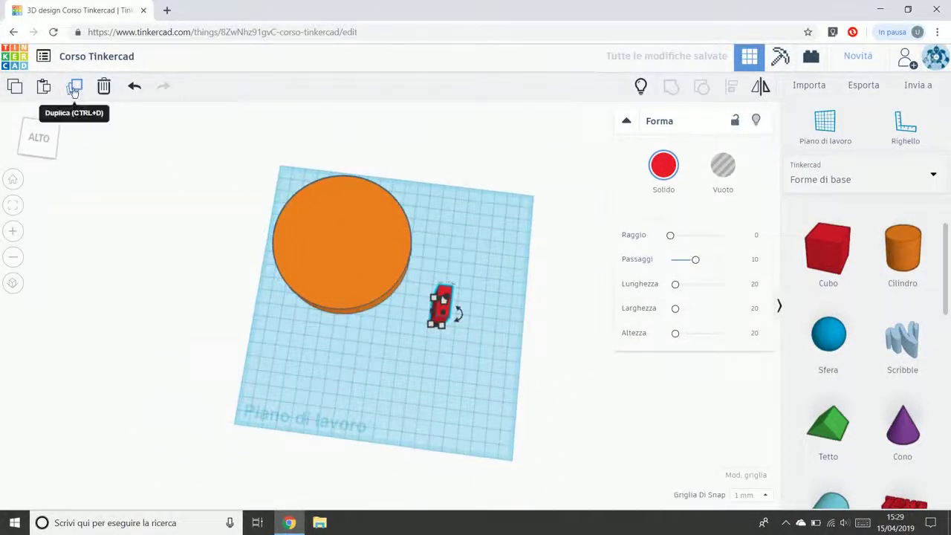
# Duplicate the red bar and move the copy about 61 mm towards the front of the workplane
pyautogui.click(75, 90)
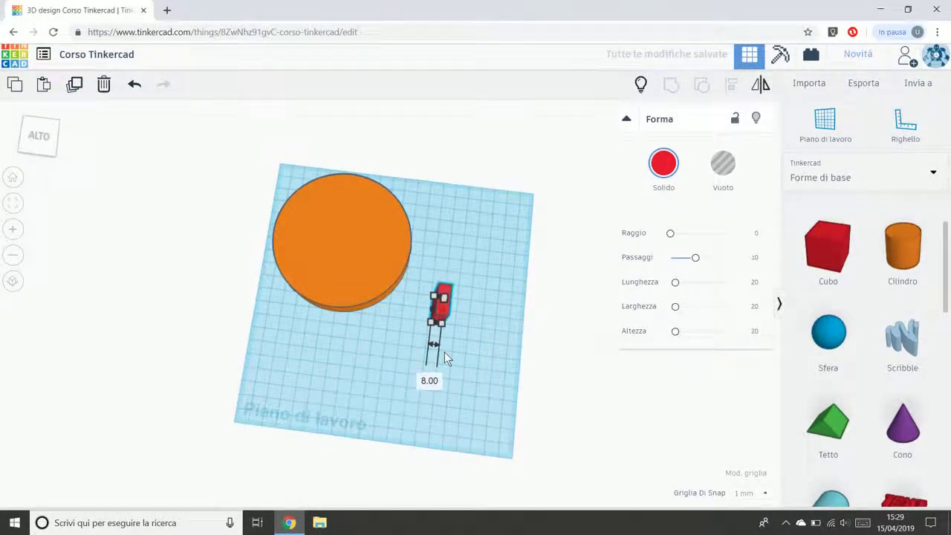
pyautogui.click(478, 347)
pyautogui.moveTo(445, 307); pyautogui.dragTo(432, 397)
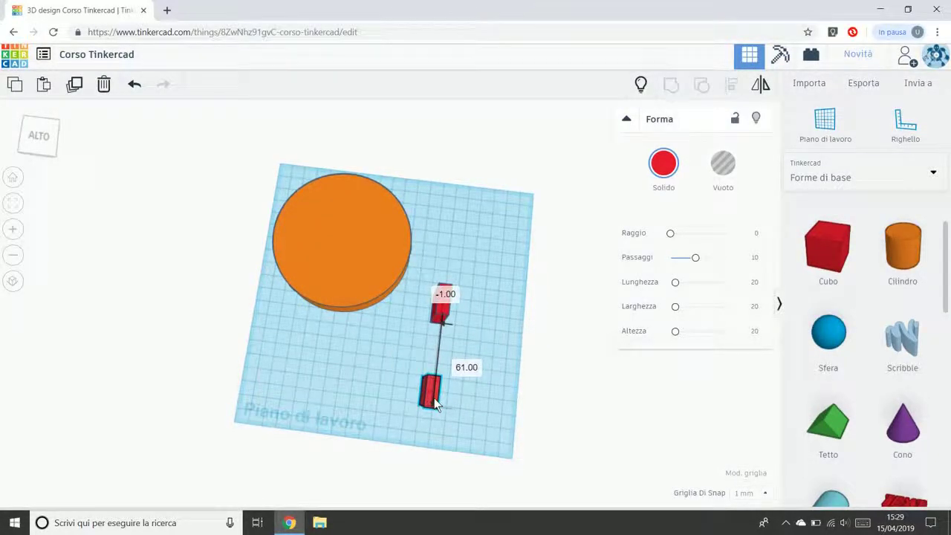
pyautogui.click(467, 434)
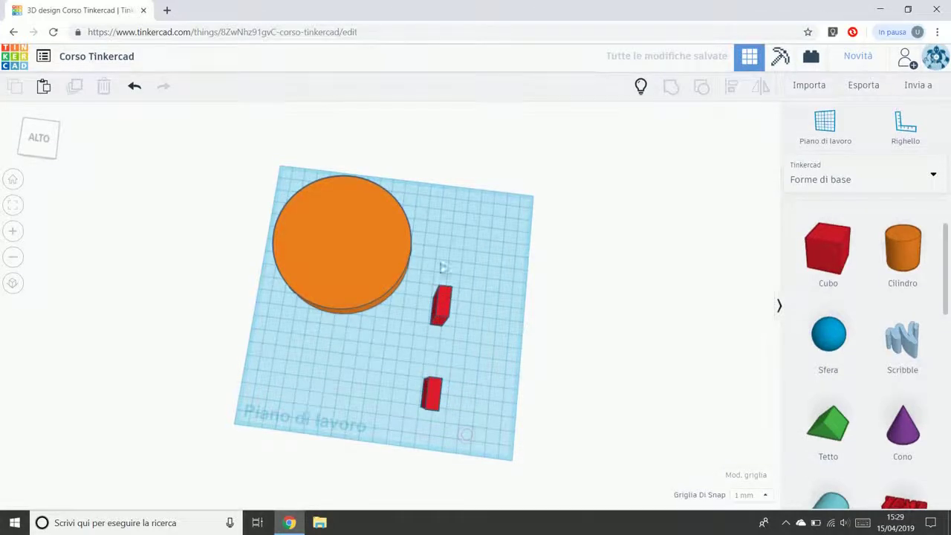
# Select both red bars, duplicate them, and rotate the copies by 45° about their common centre
pyautogui.moveTo(430, 262); pyautogui.dragTo(459, 433)
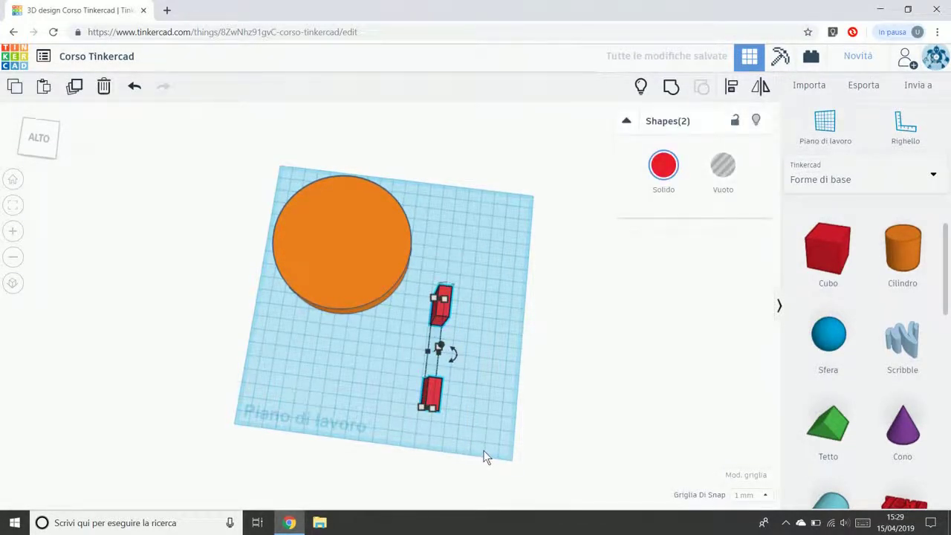
pyautogui.click(73, 87)
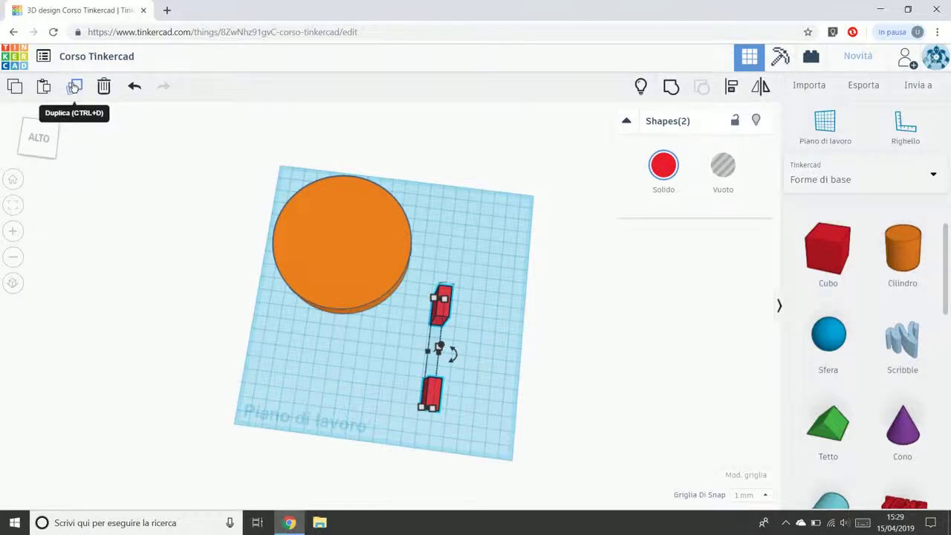
pyautogui.moveTo(455, 362)
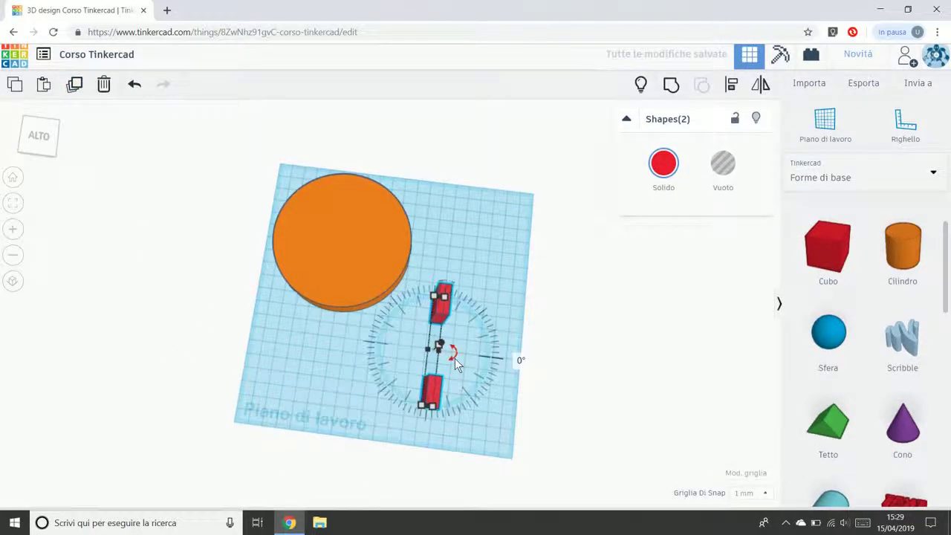
pyautogui.moveTo(456, 364); pyautogui.dragTo(473, 321)
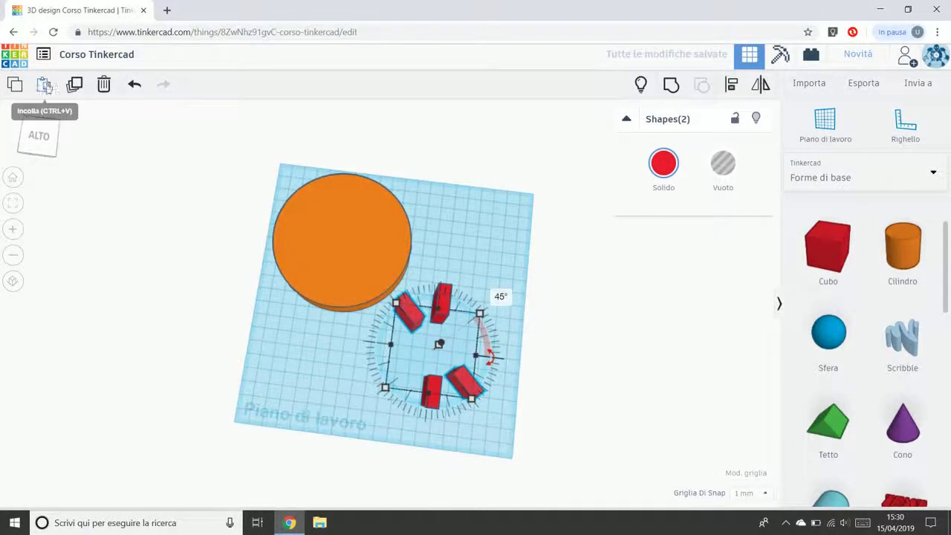
# Repeat the rotated duplication twice to complete an open ring of eight red bars
pyautogui.click(74, 85)
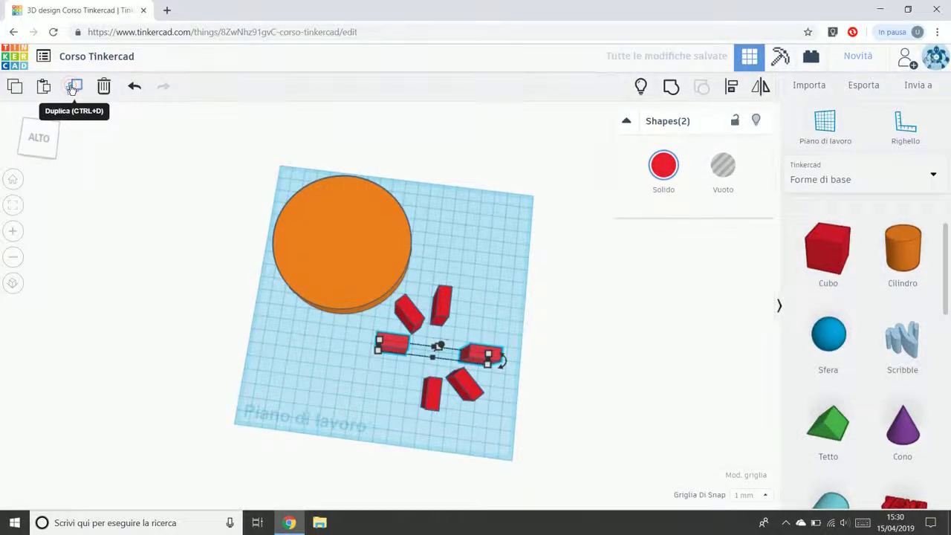
pyautogui.click(73, 86)
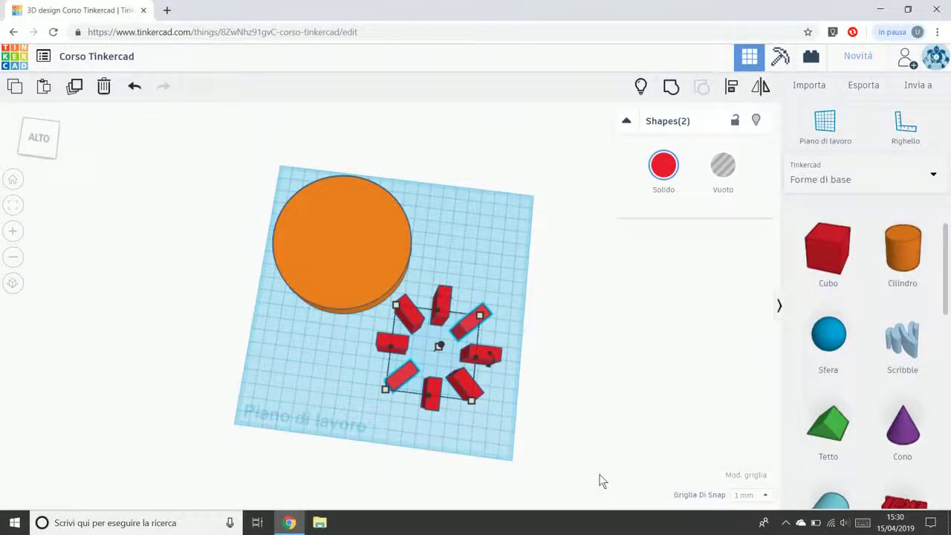
pyautogui.click(300, 335)
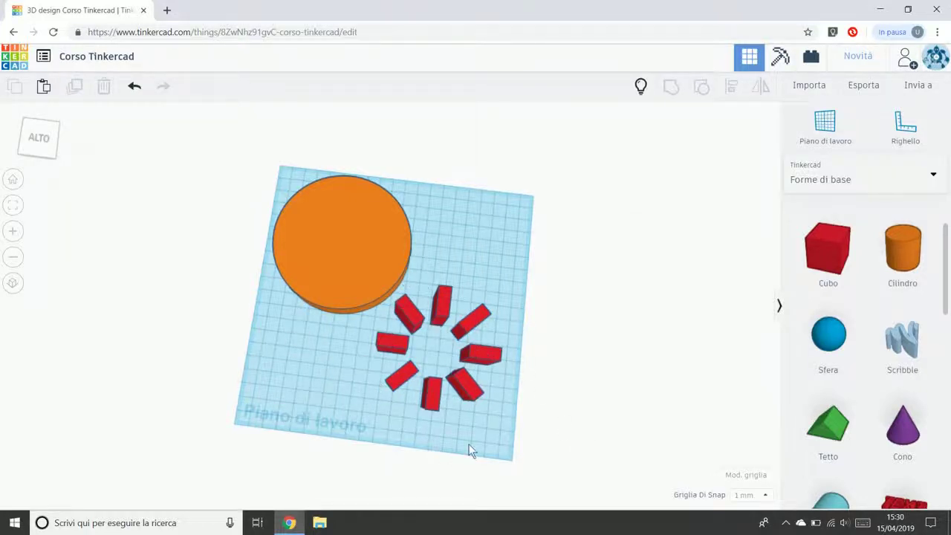
pyautogui.moveTo(526, 431); pyautogui.dragTo(390, 297)
pyautogui.moveTo(492, 304); pyautogui.dragTo(486, 253)
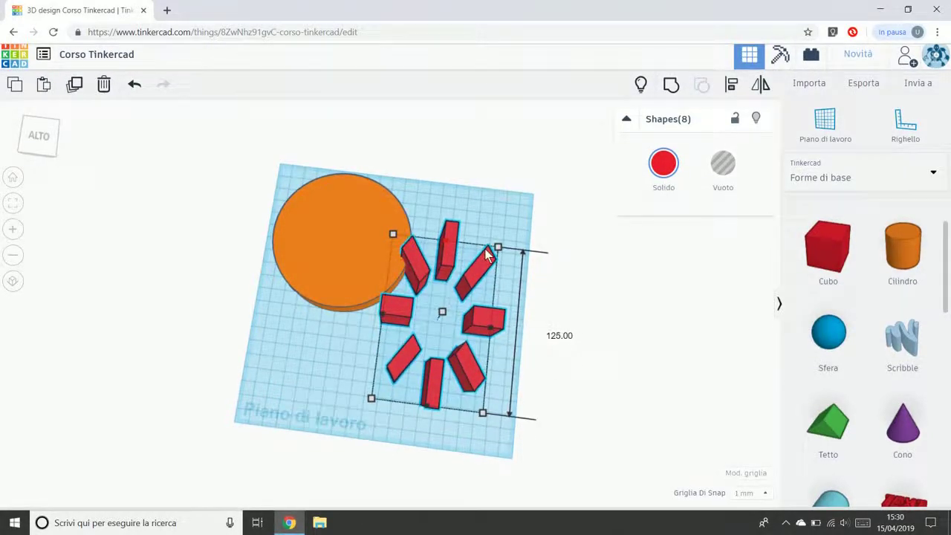
pyautogui.click(135, 84)
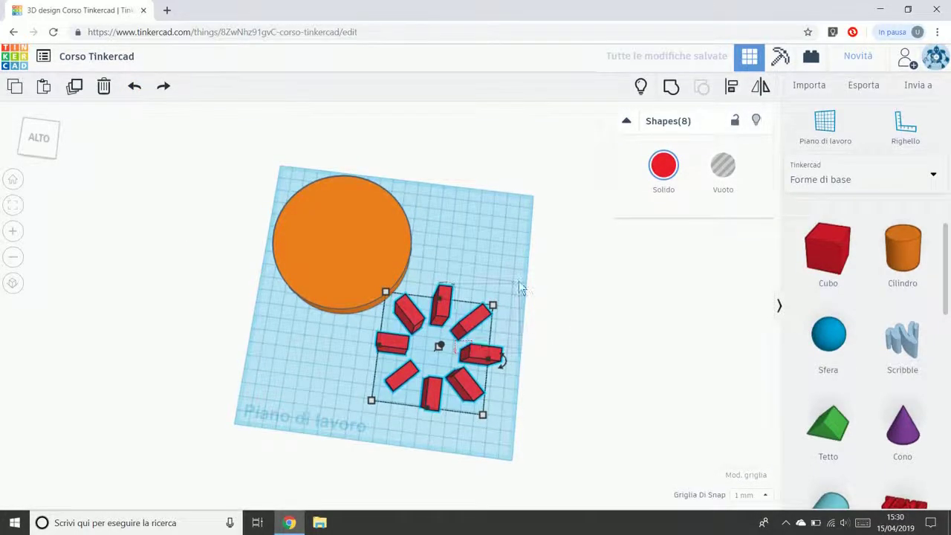
# Select all eight bars and move the ring beside the disc, about 75 mm back and 26.5 mm sideways
pyautogui.moveTo(518, 281); pyautogui.dragTo(473, 349)
pyautogui.moveTo(374, 339); pyautogui.dragTo(509, 430)
pyautogui.moveTo(407, 306); pyautogui.dragTo(457, 201)
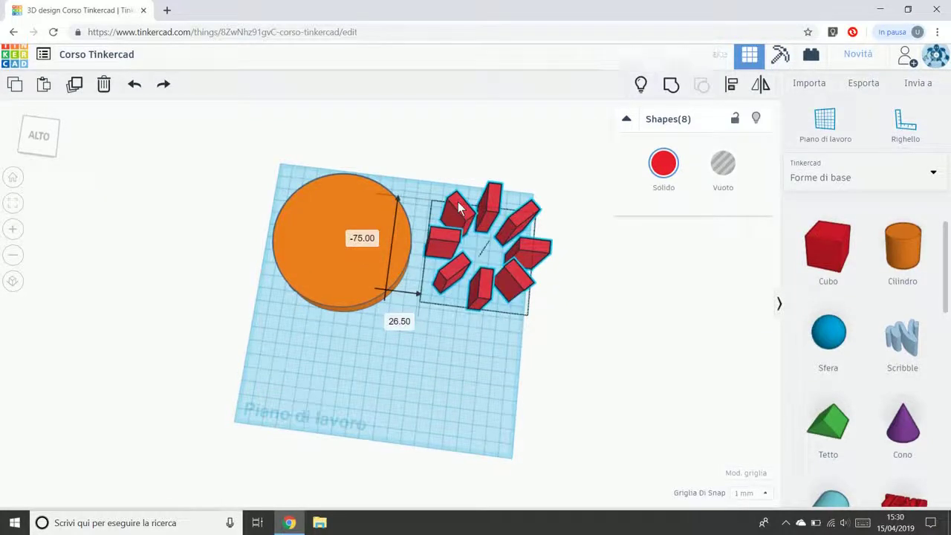
pyautogui.click(616, 356)
pyautogui.scroll(-2, 536, 394)
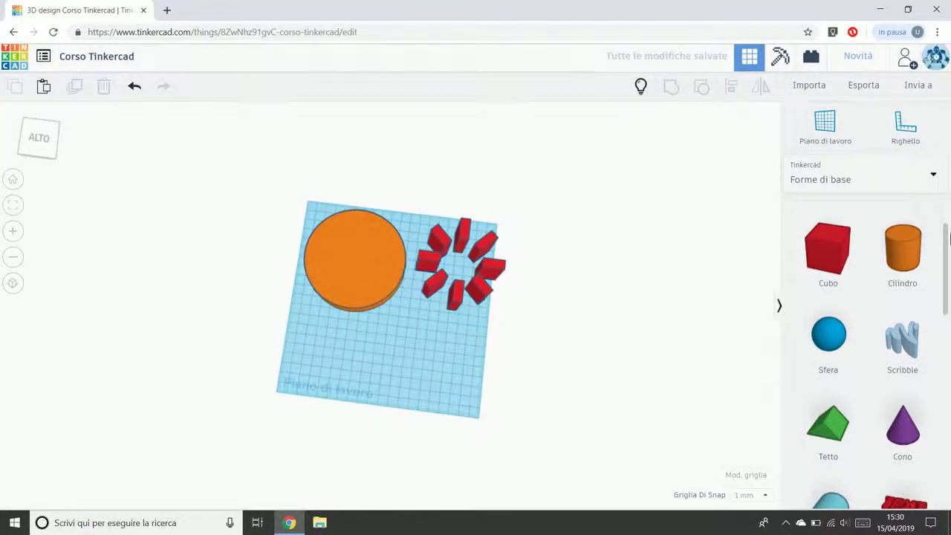
# Place a new red box near the front right corner of the workplane and narrow it to 7 mm
pyautogui.moveTo(901, 265); pyautogui.dragTo(406, 381)
pyautogui.press('Delete')
pyautogui.moveTo(812, 250); pyautogui.dragTo(455, 383)
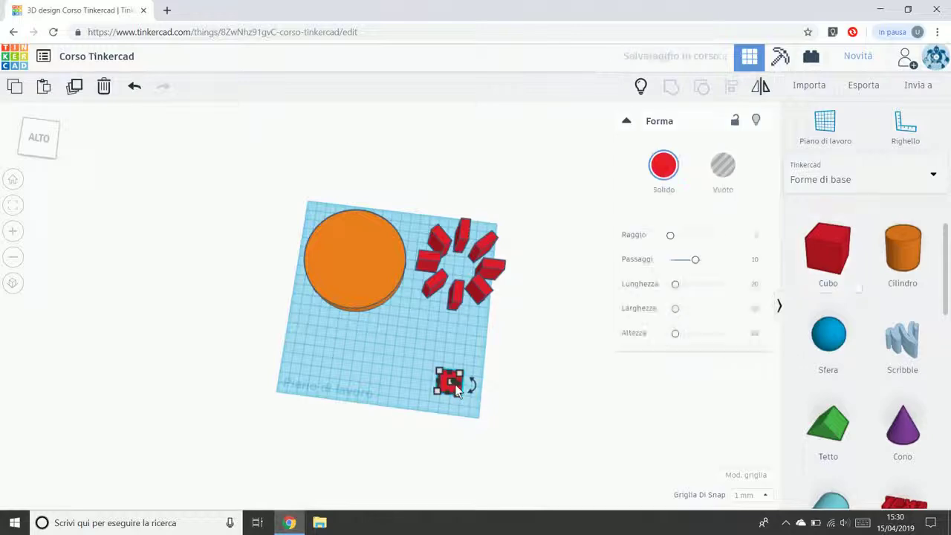
pyautogui.scroll(3, 334, 342)
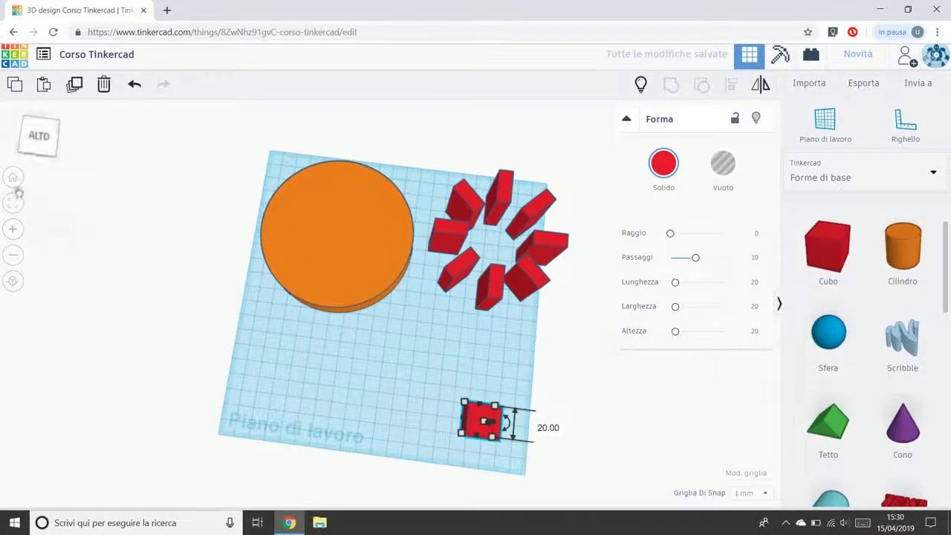
pyautogui.click(13, 202)
pyautogui.moveTo(488, 327); pyautogui.dragTo(358, 338)
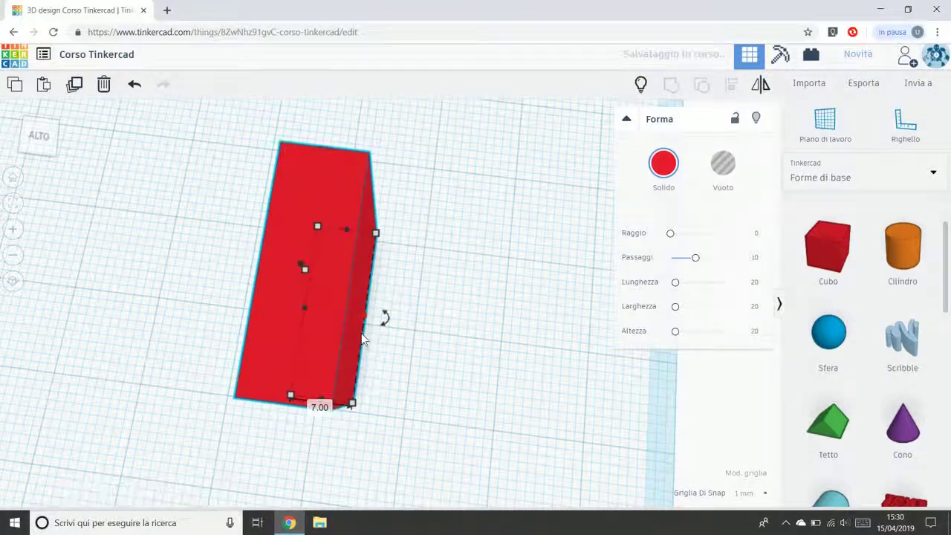
pyautogui.scroll(-5, 361, 336)
pyautogui.moveTo(415, 378); pyautogui.dragTo(426, 358, button='right')
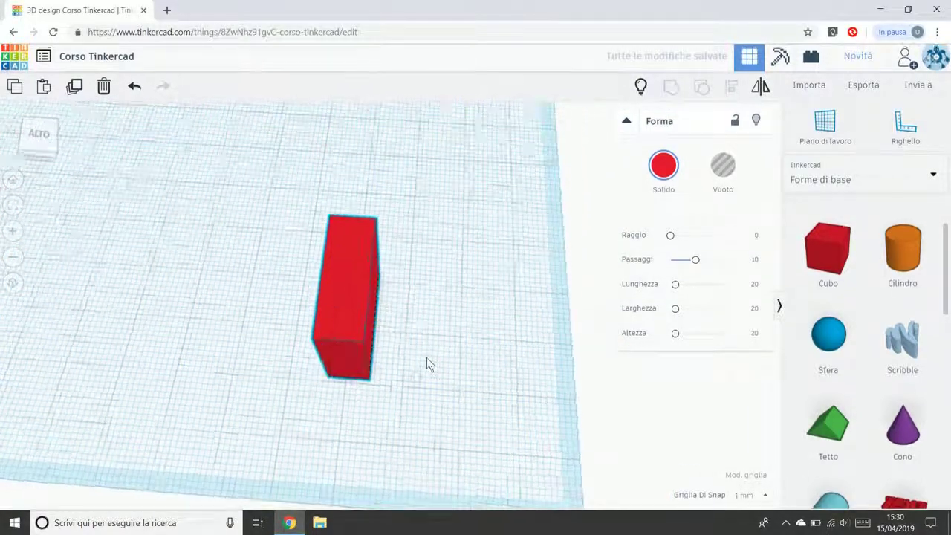
# Duplicate the 7 mm wide bar and move the copy 30 mm straight towards the front
pyautogui.click(74, 87)
pyautogui.scroll(-5, 424, 364)
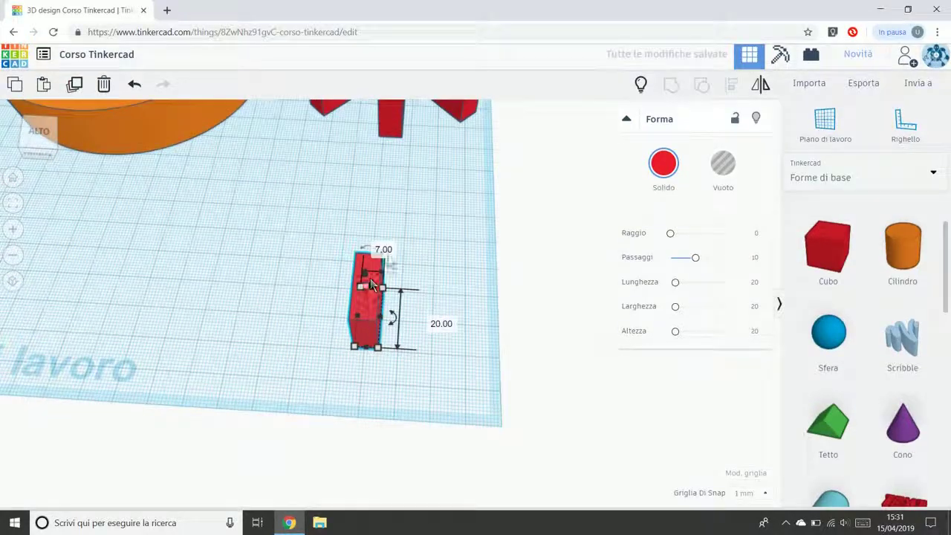
pyautogui.click(386, 286)
pyautogui.moveTo(372, 346); pyautogui.dragTo(361, 396)
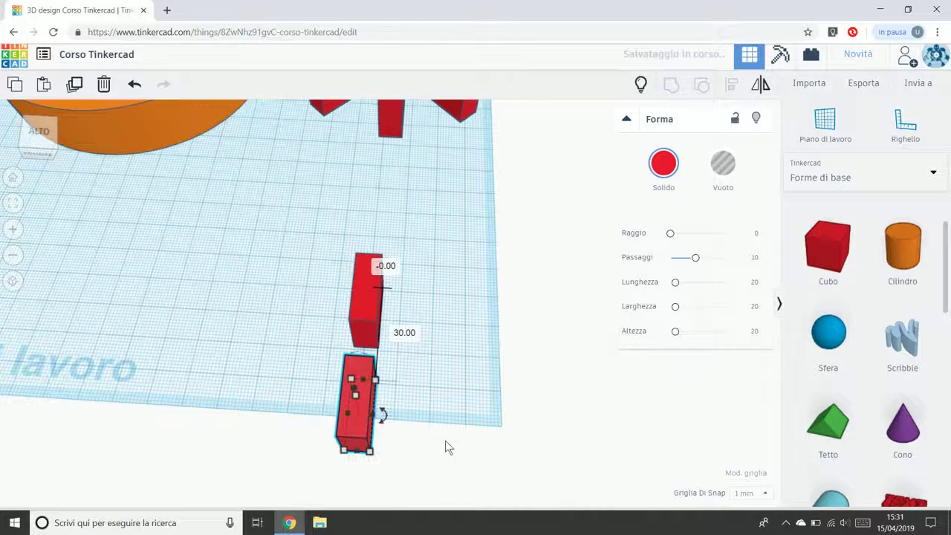
pyautogui.click(445, 447)
# Duplicate the two closely spaced bars with an eighth-turn rotation, repeating it until eight bars form a compact ring
pyautogui.moveTo(304, 273); pyautogui.dragTo(427, 439)
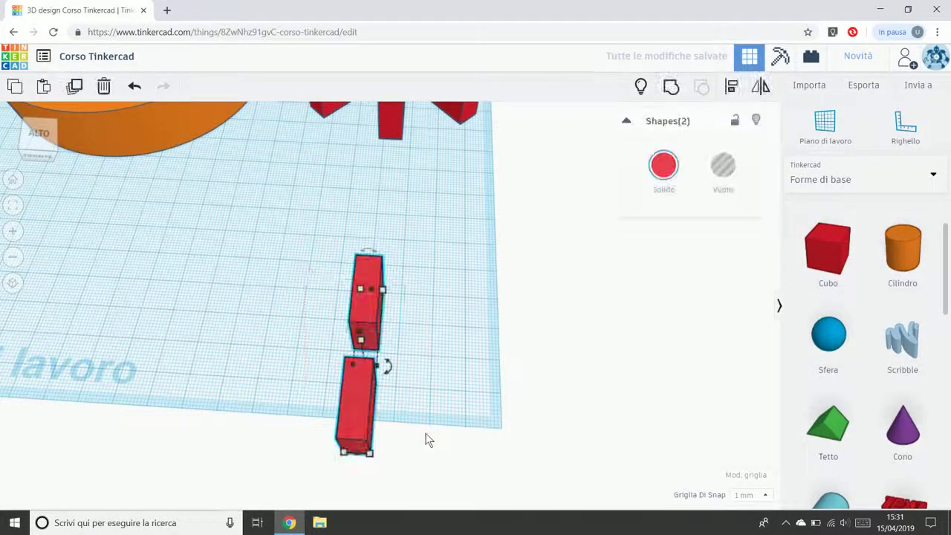
pyautogui.click(76, 89)
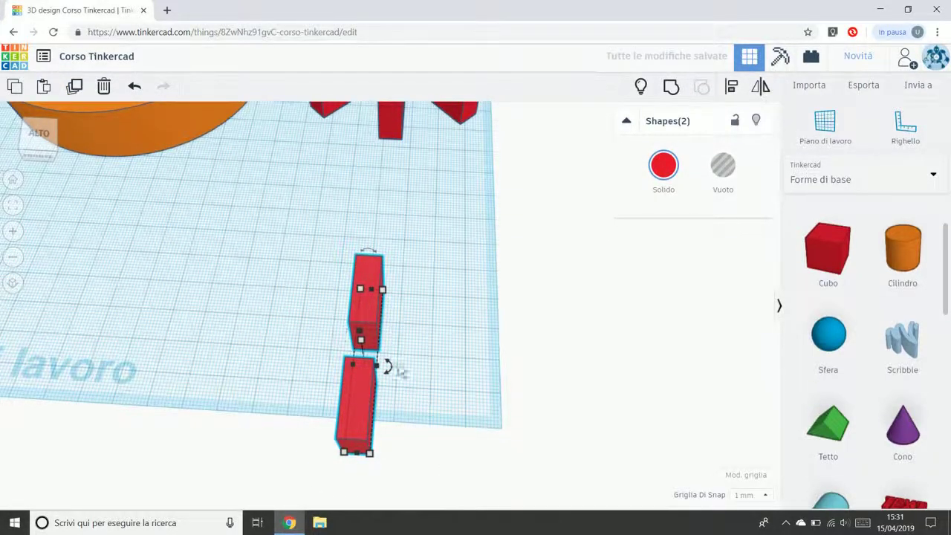
pyautogui.moveTo(392, 368)
pyautogui.moveTo(390, 369); pyautogui.dragTo(424, 333)
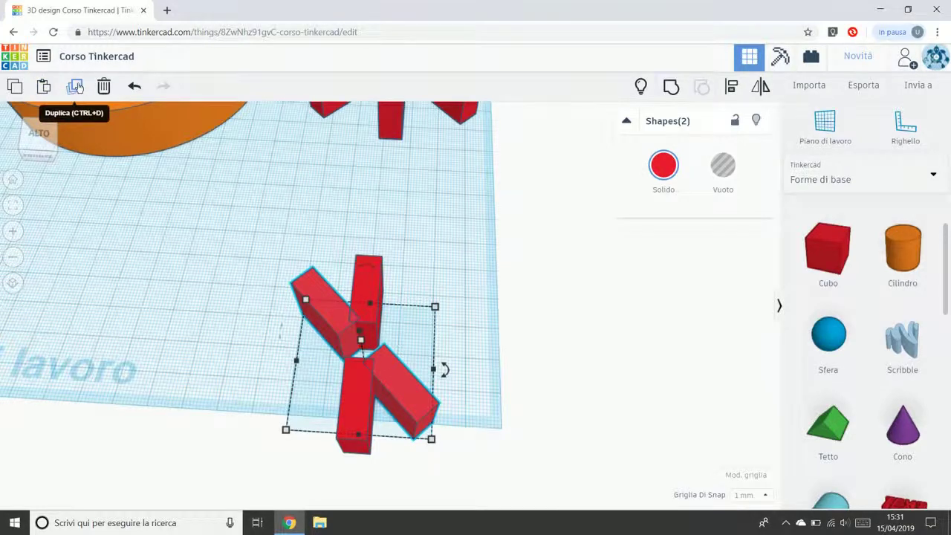
pyautogui.click(75, 86)
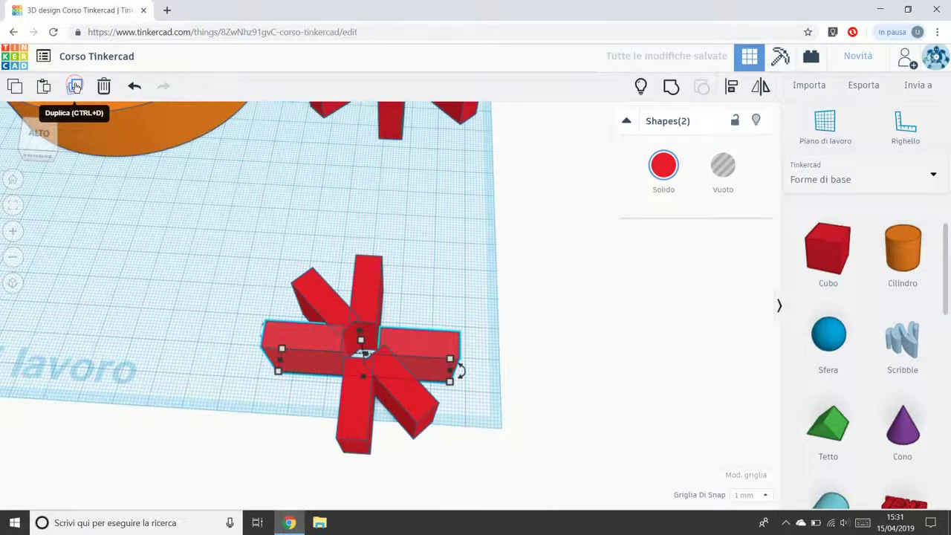
pyautogui.click(75, 87)
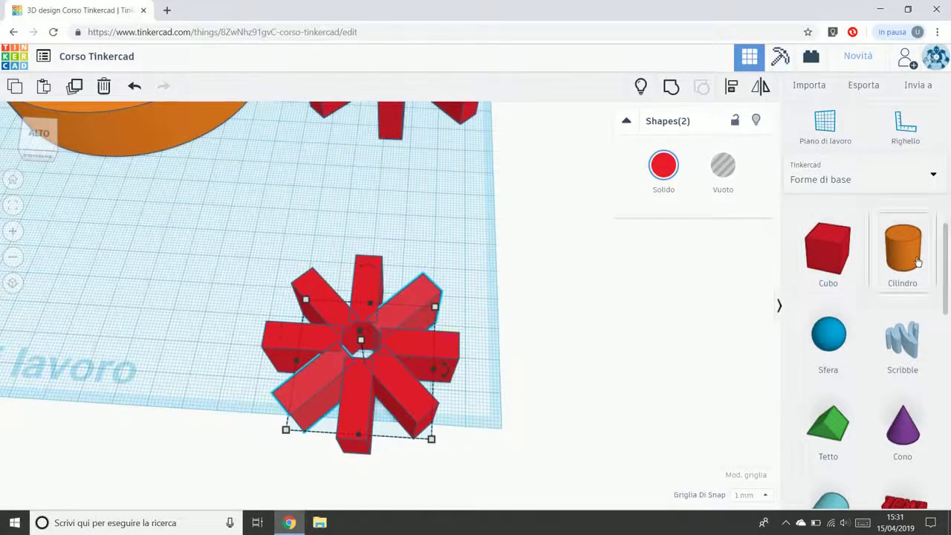
# Select all eight bars of the compact ring and move them back to the workplane's edge below the wide ring
pyautogui.click(573, 328)
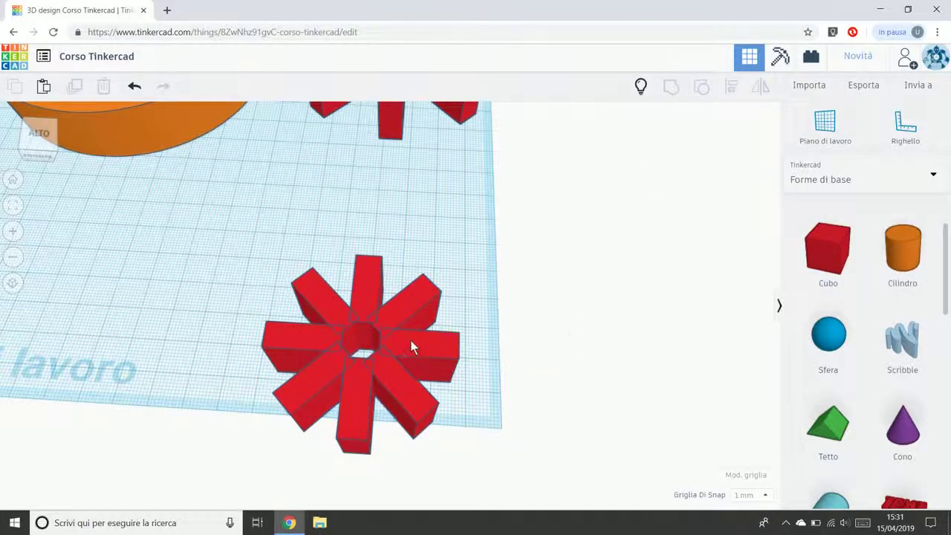
pyautogui.click(413, 344)
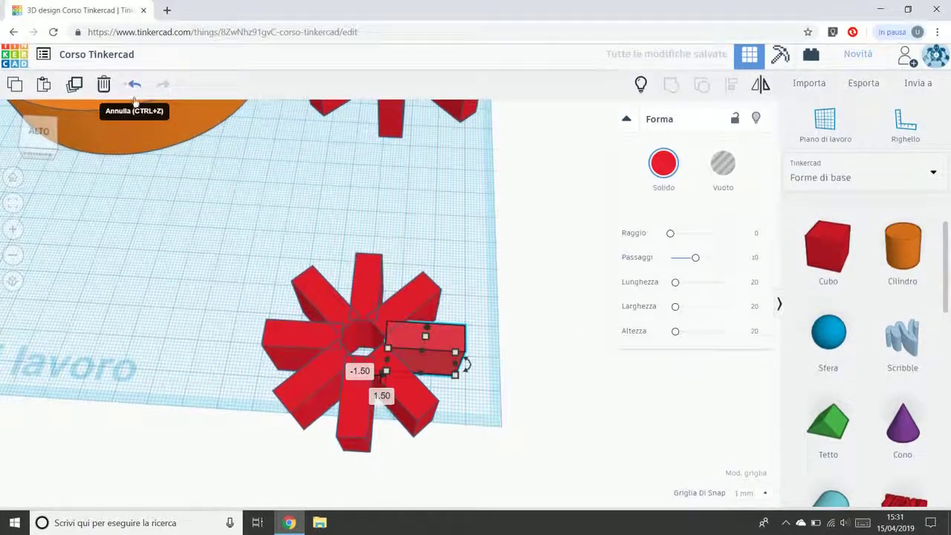
pyautogui.click(132, 84)
pyautogui.moveTo(226, 285); pyautogui.dragTo(475, 465)
pyautogui.moveTo(404, 396); pyautogui.dragTo(581, 245)
pyautogui.click(745, 356)
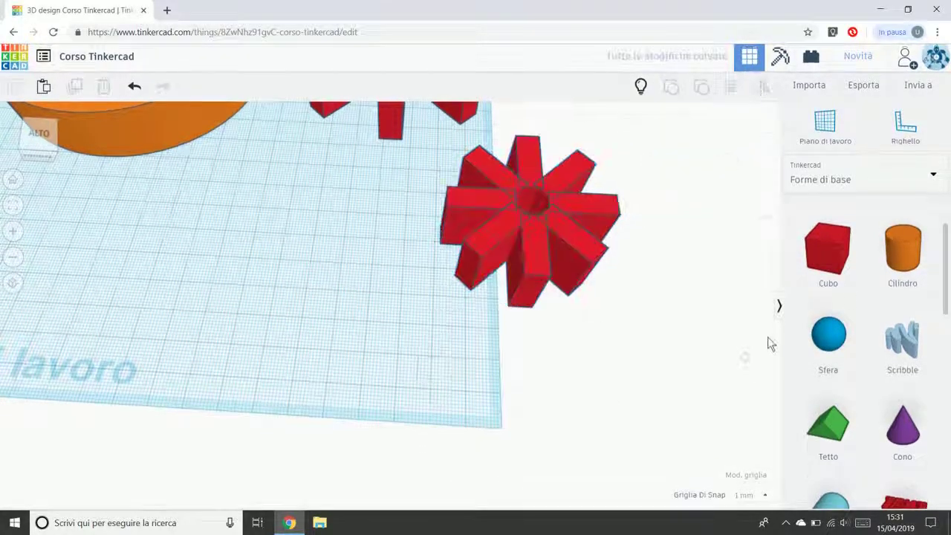
# Place a new cylinder on the free front area of the workplane and set its base to 5 by 5 mm
pyautogui.moveTo(907, 256); pyautogui.dragTo(258, 249)
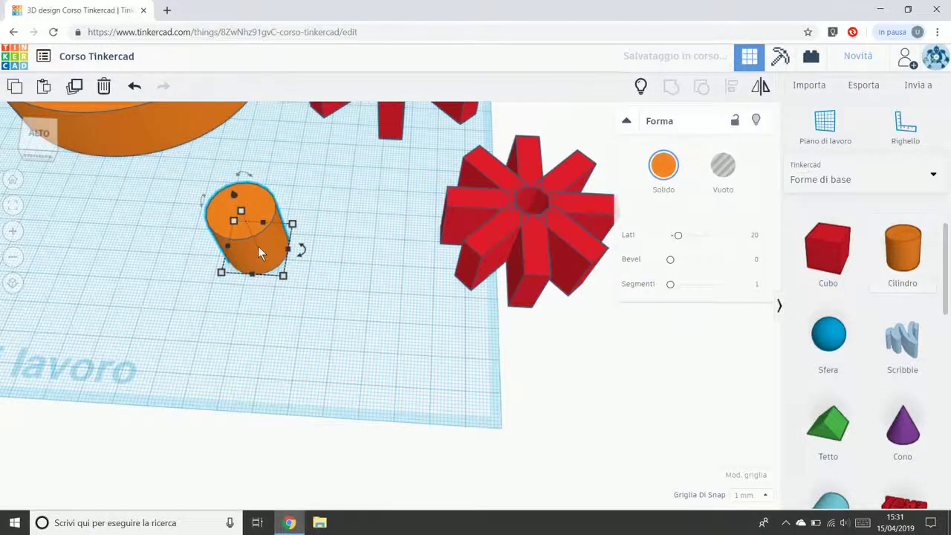
pyautogui.click(244, 317)
pyautogui.write('5')
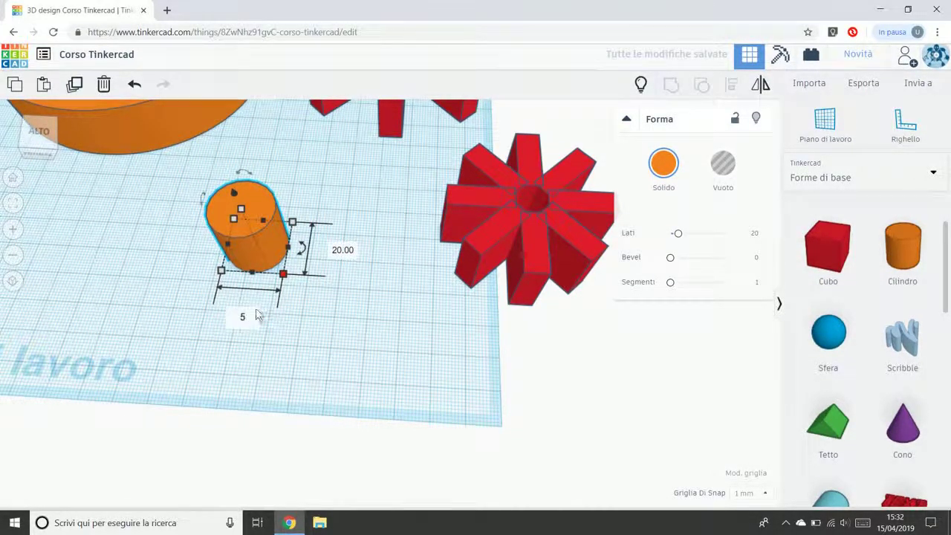
pyautogui.click(339, 251)
pyautogui.write('5')
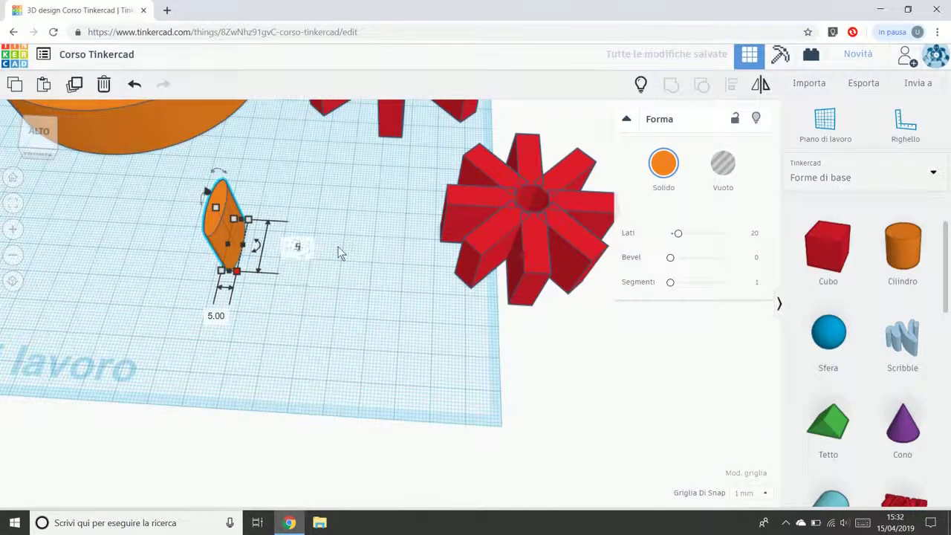
pyautogui.press('Return')
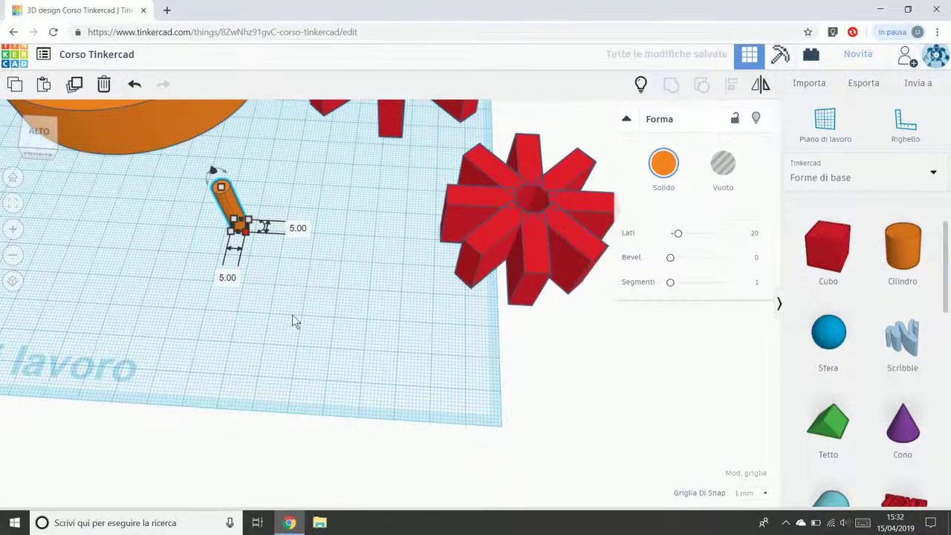
# Duplicate the thin cylinder and move the copy straight towards the front, leaving a gap between the two
pyautogui.moveTo(292, 314); pyautogui.dragTo(296, 350, button='right')
pyautogui.click(13, 205)
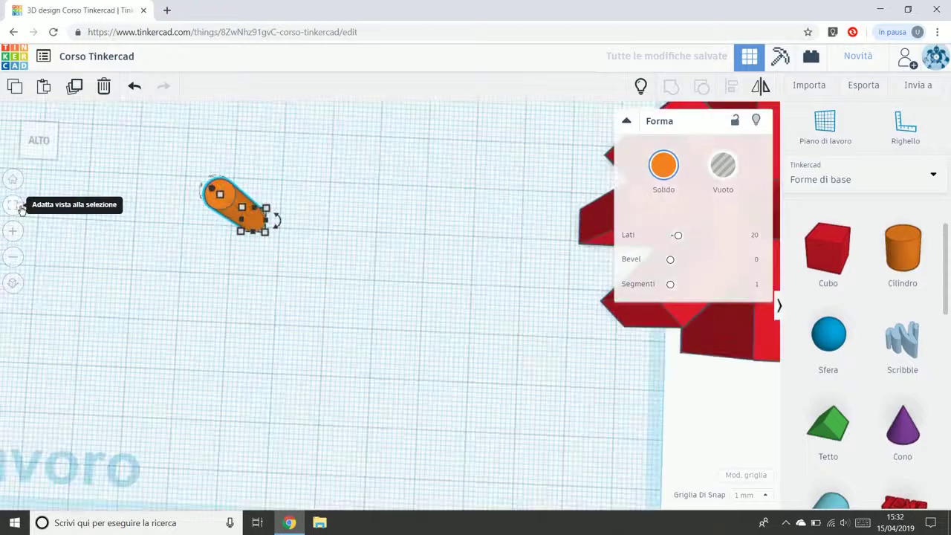
pyautogui.scroll(-4, 376, 348)
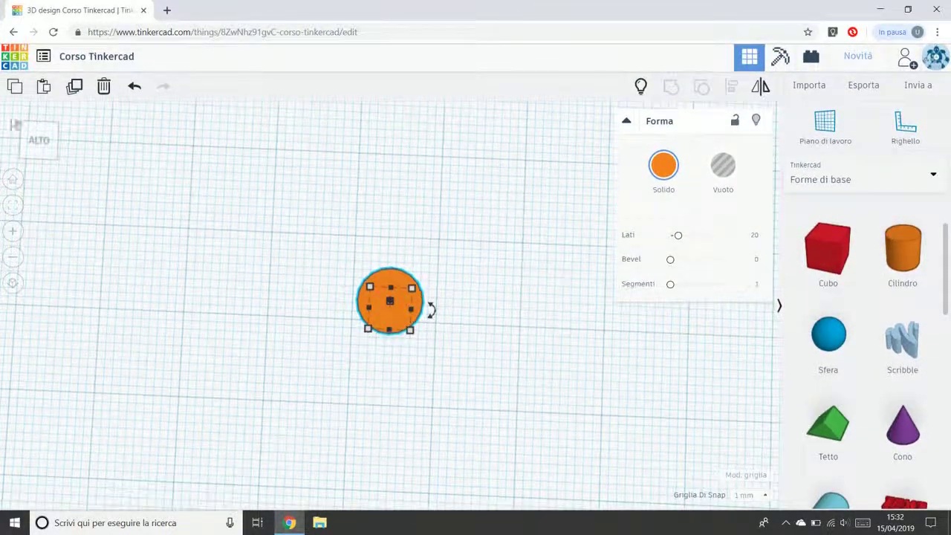
pyautogui.click(75, 86)
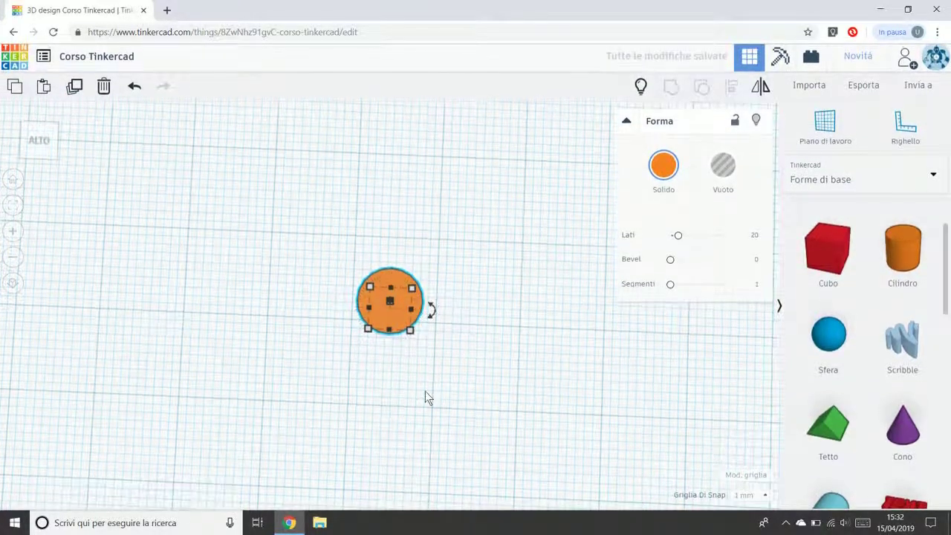
pyautogui.click(425, 393)
pyautogui.keyDown('alt'); pyautogui.moveTo(376, 311); pyautogui.dragTo(386, 442); pyautogui.keyUp('alt')
# Duplicate both cylinders with a 22.5° rotation, repeating it until sixteen overlapping cylinders form a closed ring
pyautogui.moveTo(337, 283); pyautogui.dragTo(419, 459)
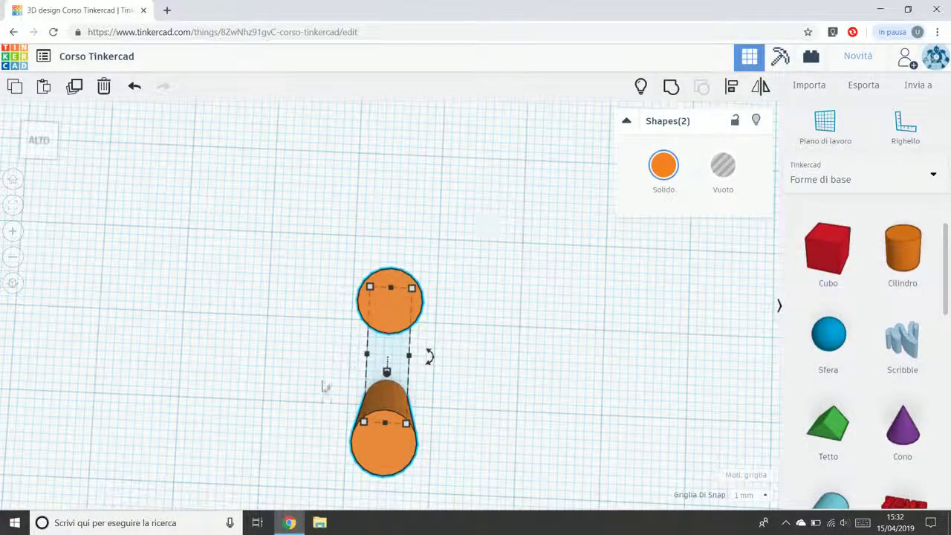
pyautogui.click(75, 91)
pyautogui.moveTo(431, 361)
pyautogui.moveTo(435, 362); pyautogui.dragTo(454, 353)
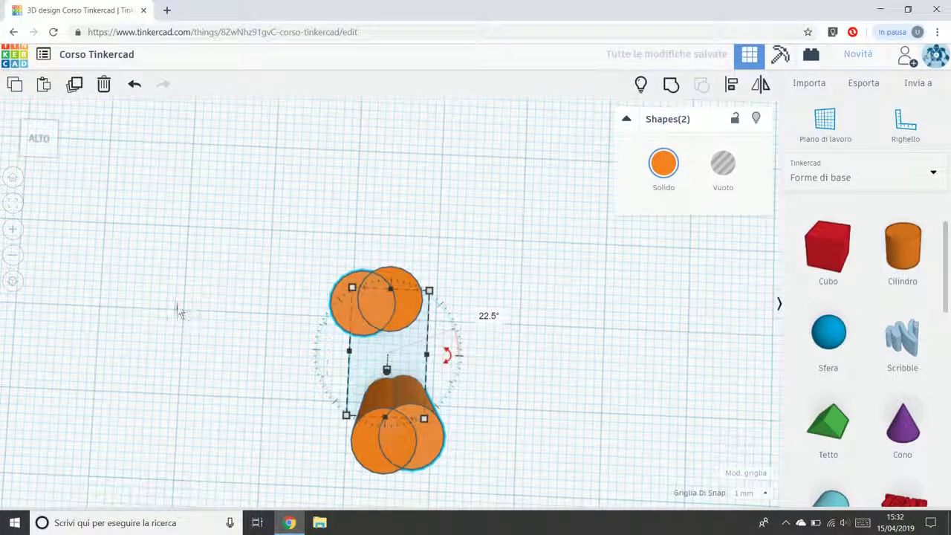
pyautogui.click(78, 87)
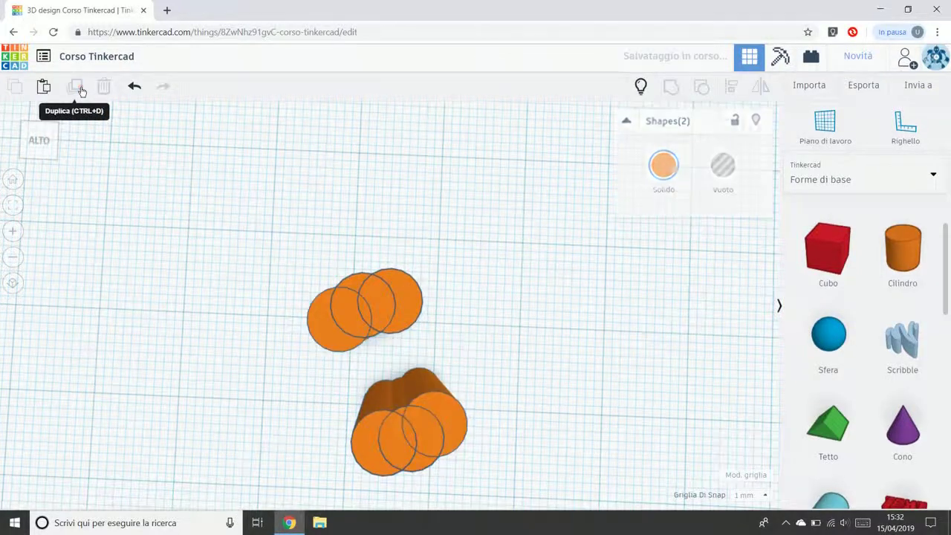
pyautogui.click(78, 87)
pyautogui.click(79, 88)
pyautogui.click(79, 88)
pyautogui.click(79, 87)
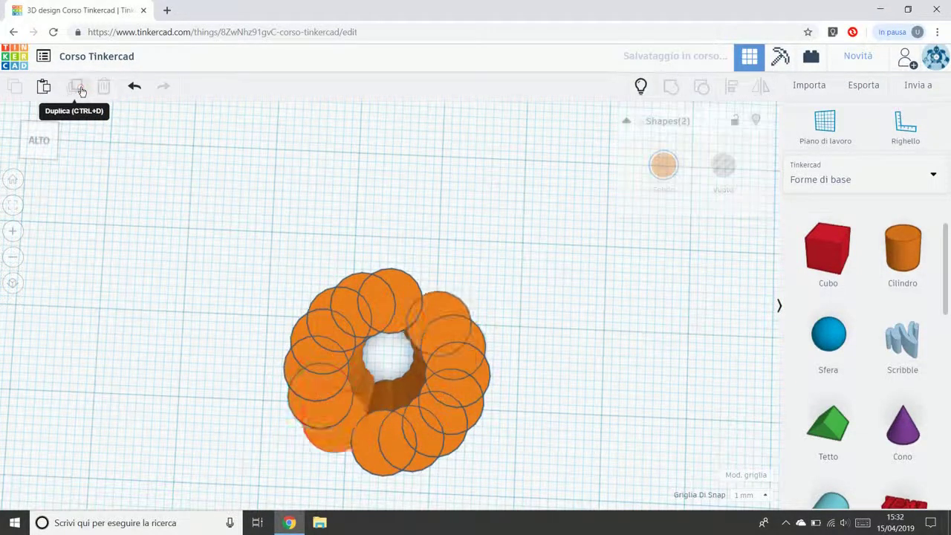
pyautogui.click(79, 88)
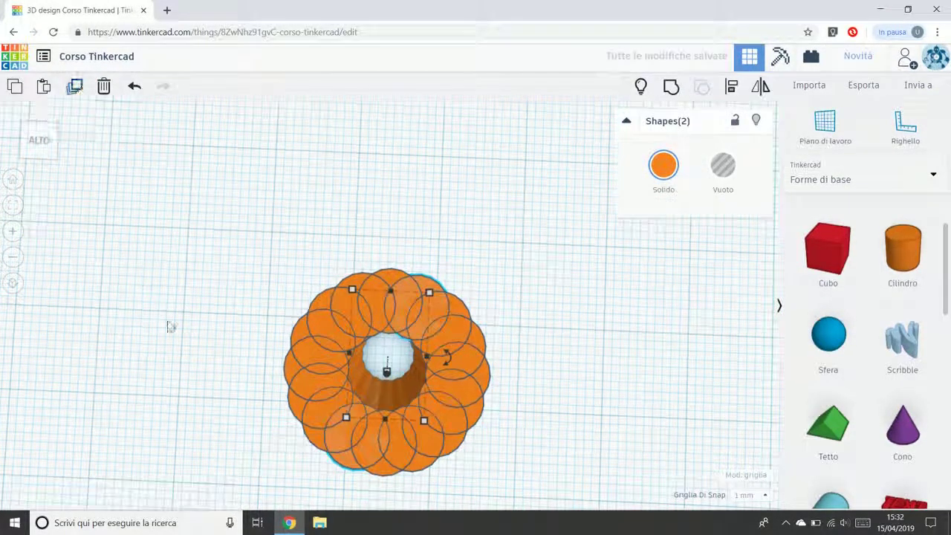
# Delete the ring of sixteen cylinders and the compact ring of eight red bars
pyautogui.moveTo(569, 470); pyautogui.dragTo(482, 424, button='right')
pyautogui.scroll(-4, 552, 380)
pyautogui.scroll(-2, 552, 380)
pyautogui.scroll(-5, 479, 416)
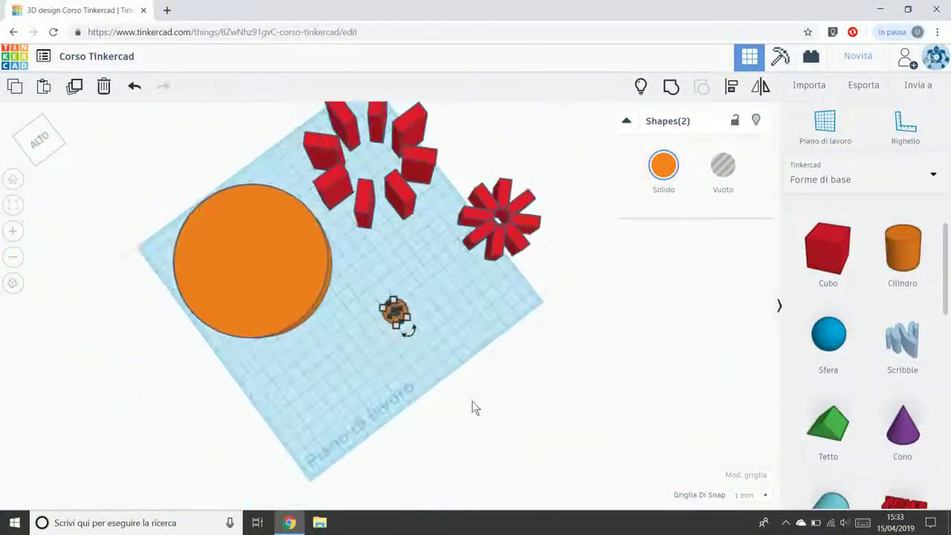
pyautogui.scroll(2, 381, 357)
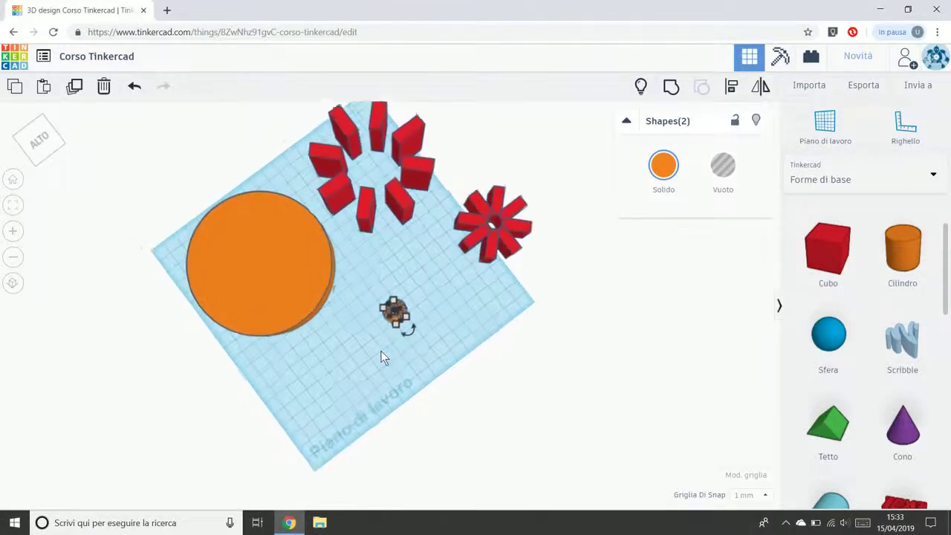
pyautogui.moveTo(364, 297); pyautogui.dragTo(456, 342)
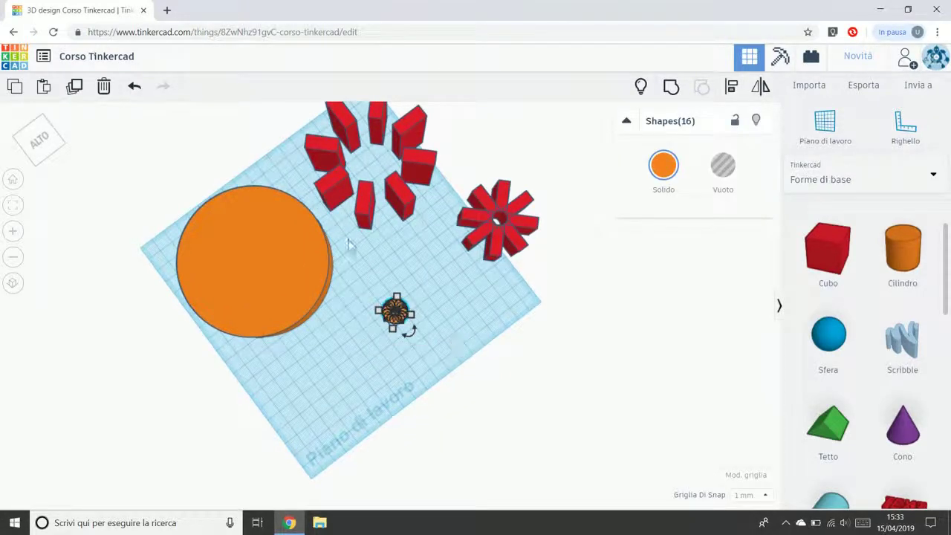
pyautogui.click(103, 86)
pyautogui.moveTo(457, 170); pyautogui.dragTo(561, 269)
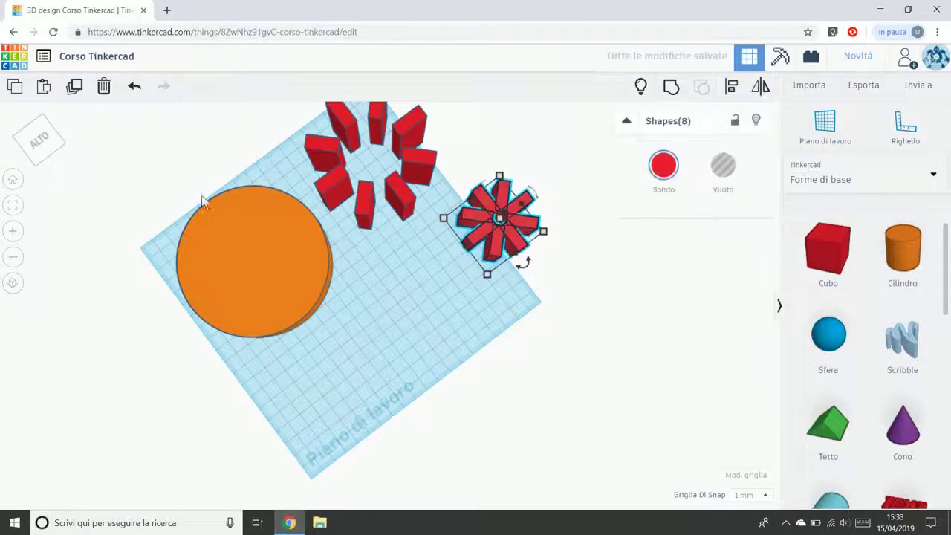
pyautogui.click(103, 86)
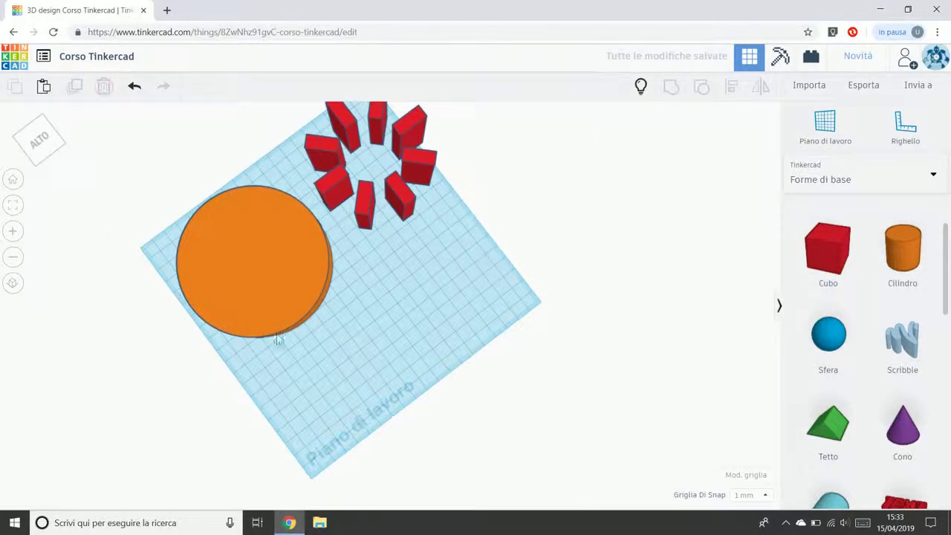
# Group the eight bars of the wide ring and move the group onto the orange disc
pyautogui.moveTo(274, 104); pyautogui.dragTo(544, 189)
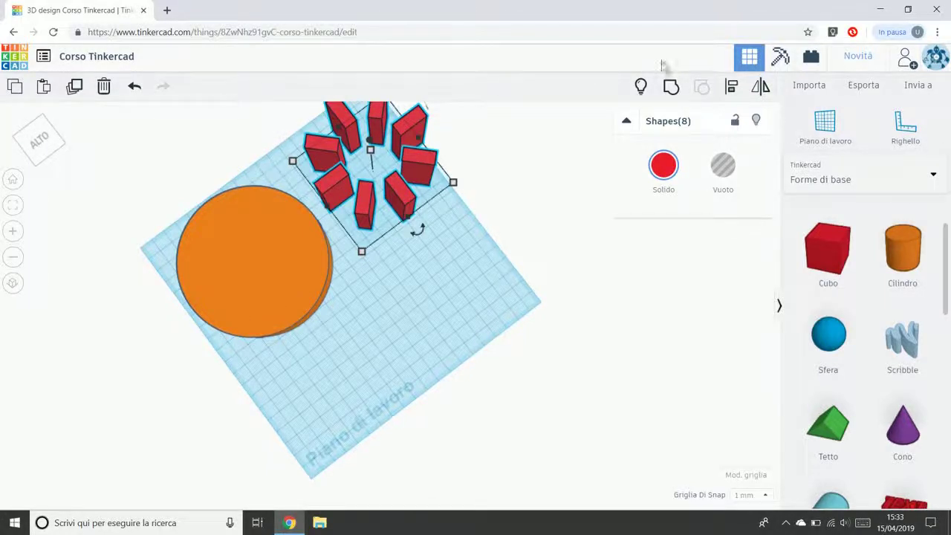
pyautogui.click(675, 98)
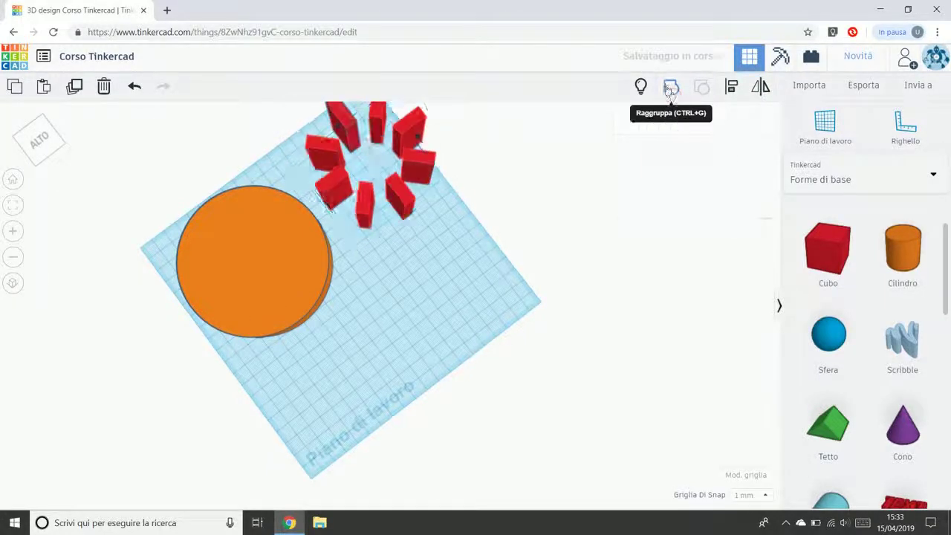
pyautogui.moveTo(395, 187); pyautogui.dragTo(274, 294)
# Group the ring of bars with the disc and move the combined shape to the front right of the workplane
pyautogui.moveTo(408, 361); pyautogui.dragTo(261, 254)
pyautogui.click(673, 93)
pyautogui.moveTo(289, 303); pyautogui.dragTo(475, 318)
pyautogui.click(530, 231)
# Show the hidden disc again and move it to the back left corner, clear of the newly grouped disc
pyautogui.moveTo(529, 231); pyautogui.dragTo(560, 344, button='right')
pyautogui.click(640, 86)
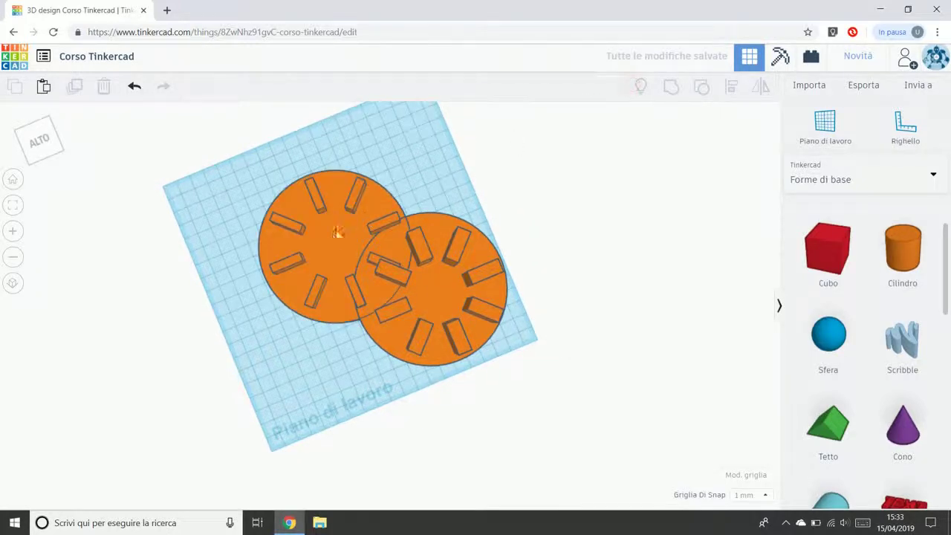
pyautogui.moveTo(347, 231); pyautogui.dragTo(274, 218)
pyautogui.click(433, 178)
pyautogui.moveTo(516, 291); pyautogui.dragTo(541, 342, button='right')
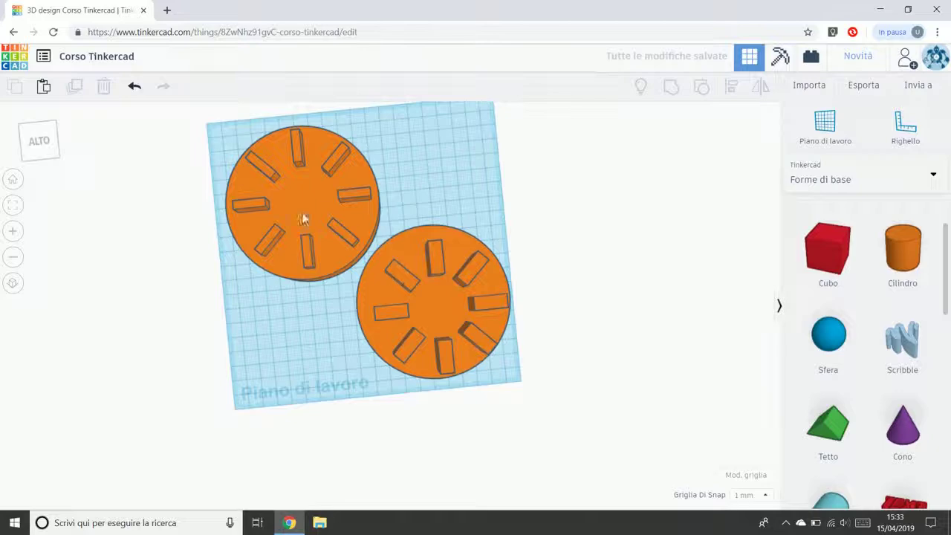
pyautogui.moveTo(564, 331); pyautogui.dragTo(514, 295, button='right')
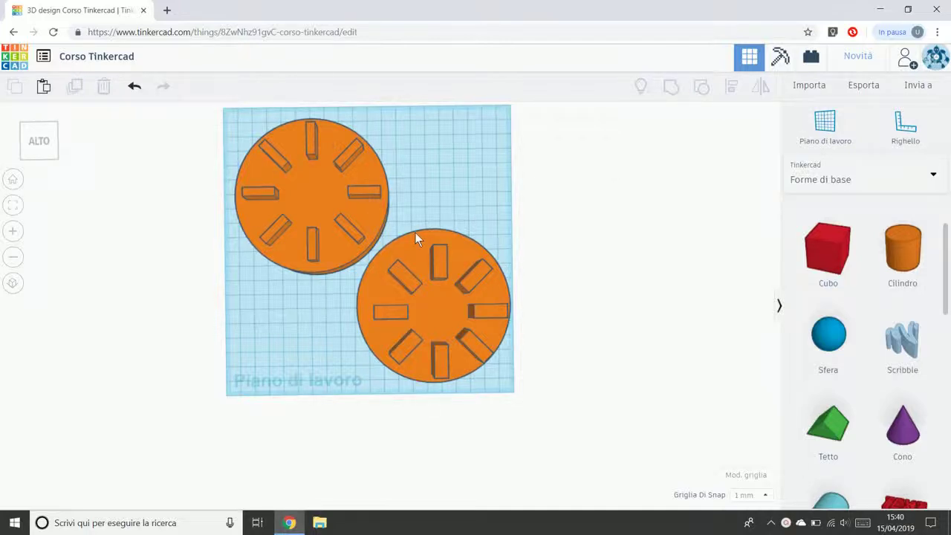
# Hide the disc in the back left corner and move the remaining disc to the middle of the workplane
pyautogui.click(299, 197)
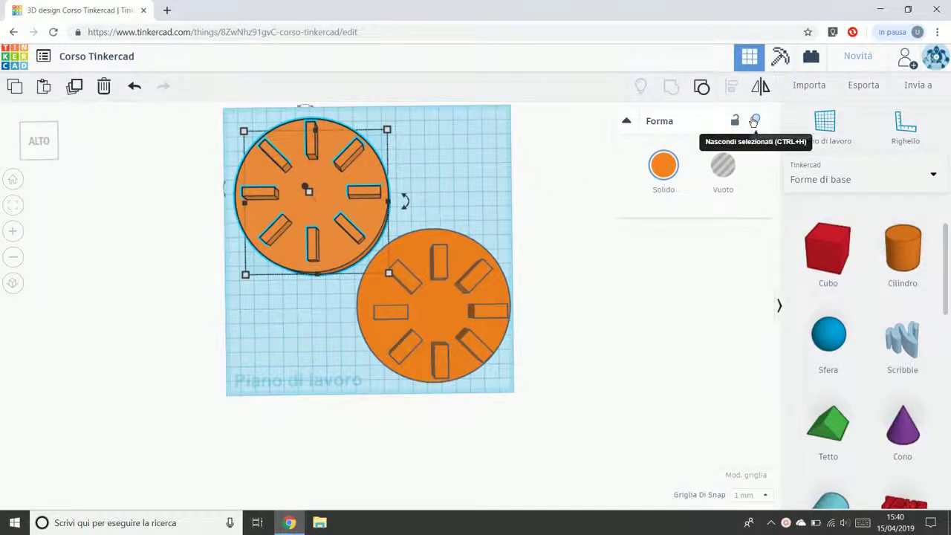
pyautogui.click(757, 120)
pyautogui.moveTo(382, 290); pyautogui.dragTo(324, 224)
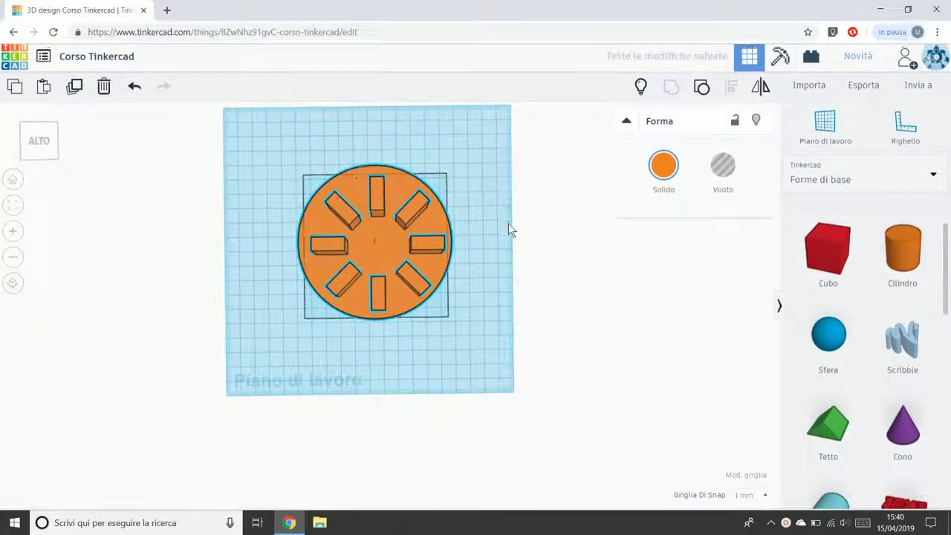
pyautogui.click(503, 392)
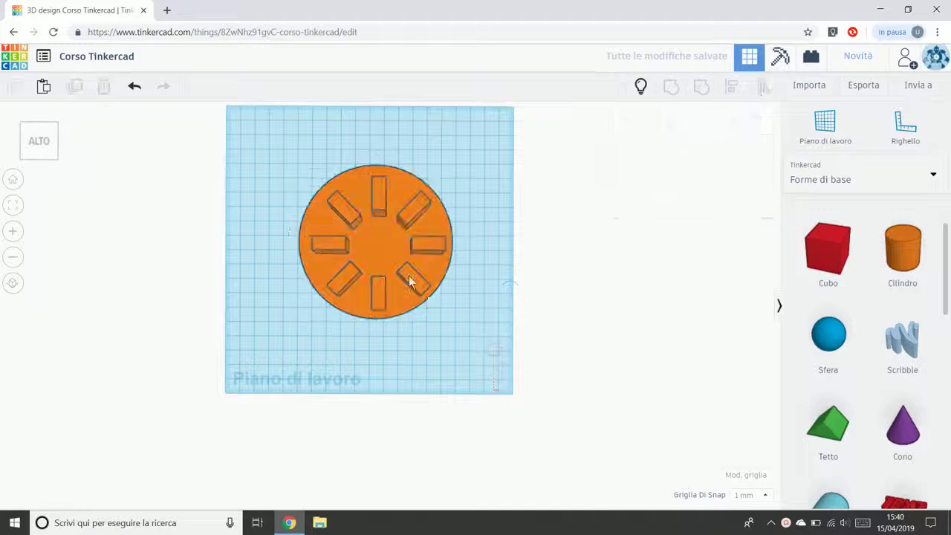
# Ungroup the remaining disc and separate its parts, moving the ring of bars to the left and the disc to the right
pyautogui.click(416, 230)
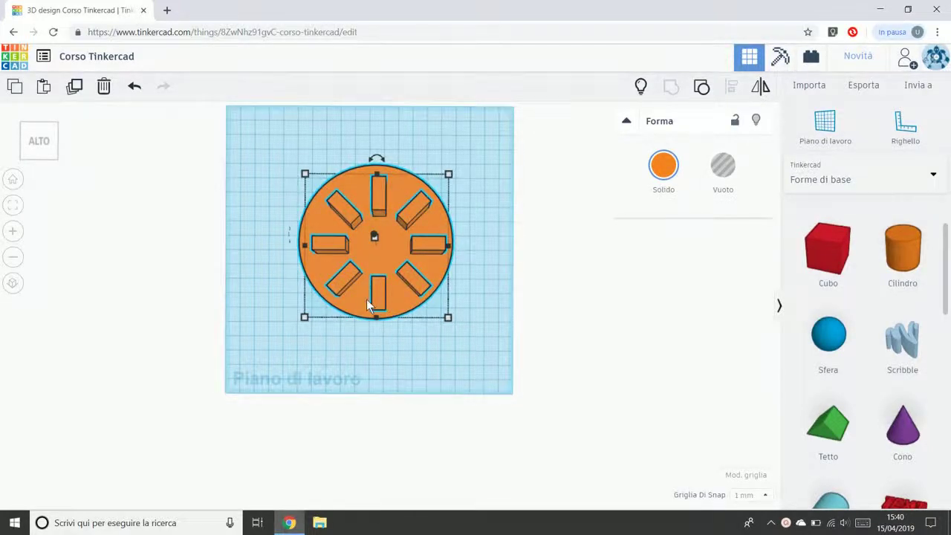
pyautogui.moveTo(390, 264); pyautogui.dragTo(379, 249)
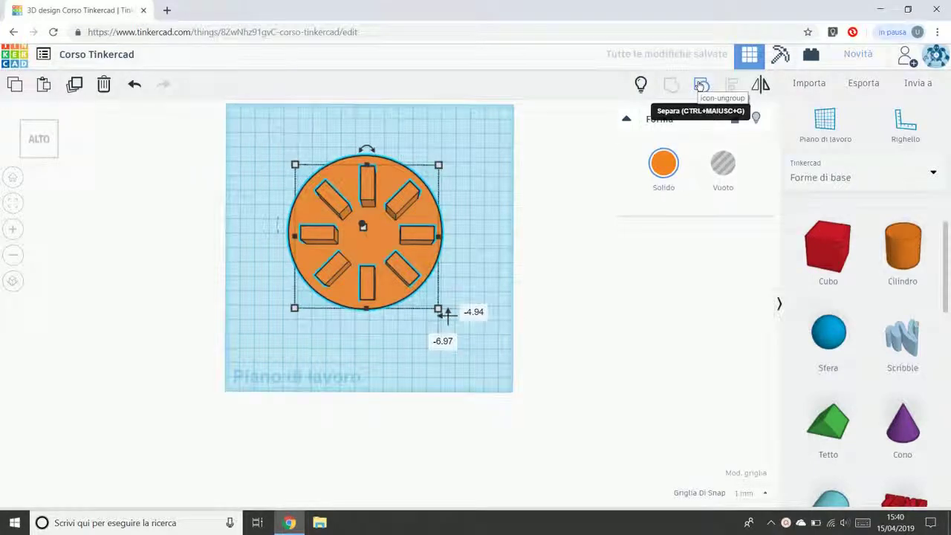
pyautogui.click(700, 85)
pyautogui.moveTo(417, 237); pyautogui.dragTo(265, 228)
pyautogui.moveTo(589, 261); pyautogui.dragTo(499, 246)
# In an orthographic top view, move the ring of bars 136 mm right and 4 mm back to centre it on the disc
pyautogui.click(260, 260)
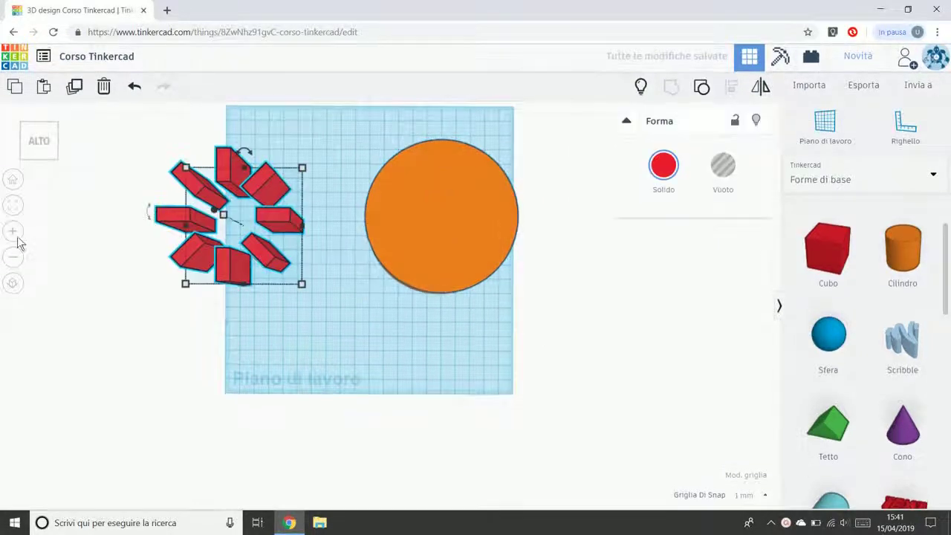
pyautogui.click(38, 141)
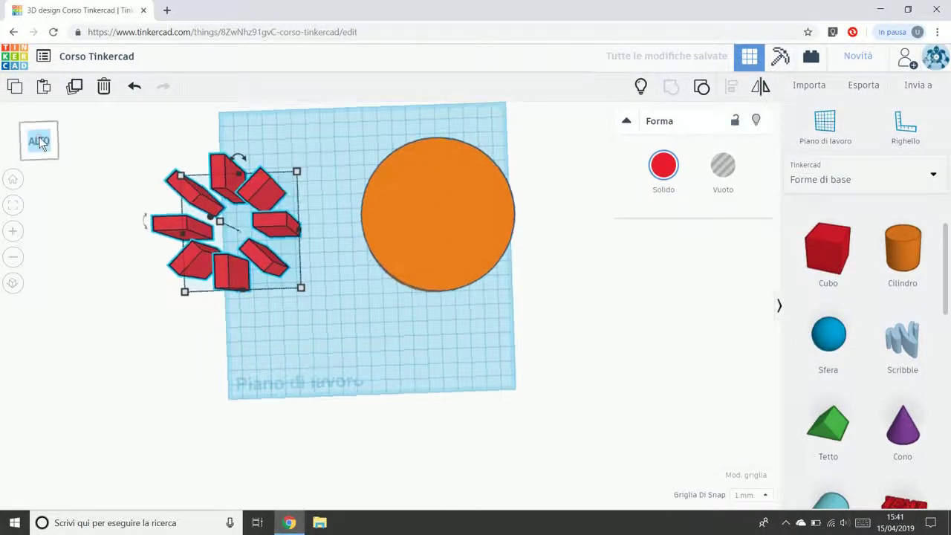
pyautogui.click(12, 283)
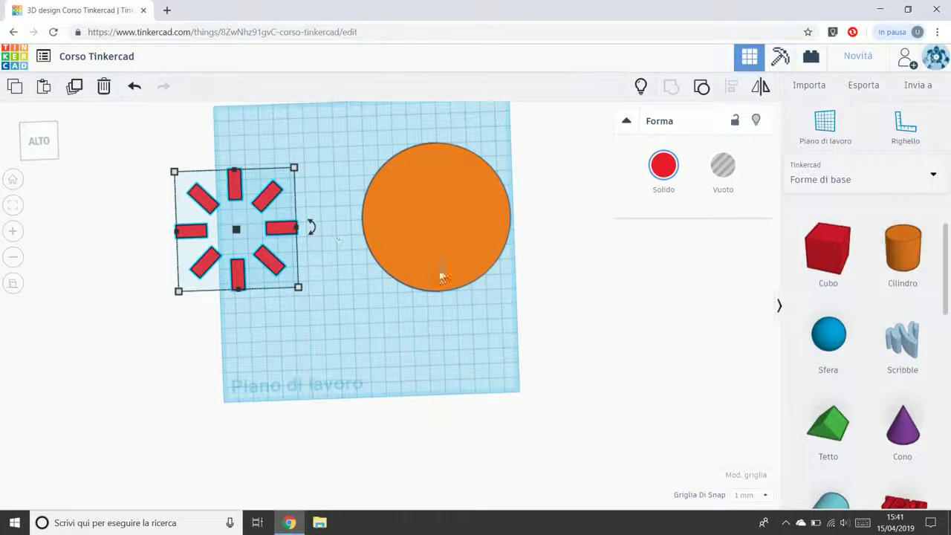
pyautogui.click(42, 139)
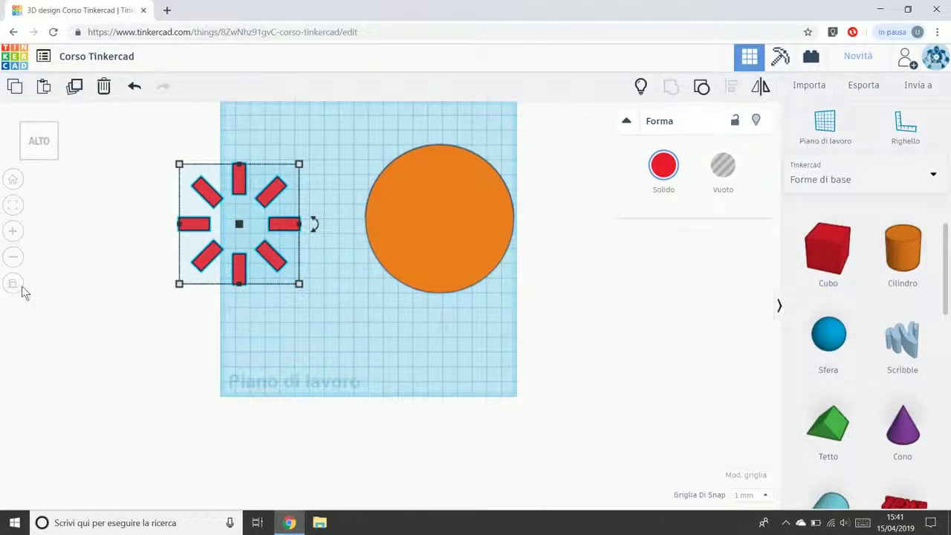
pyautogui.moveTo(285, 223); pyautogui.dragTo(490, 220)
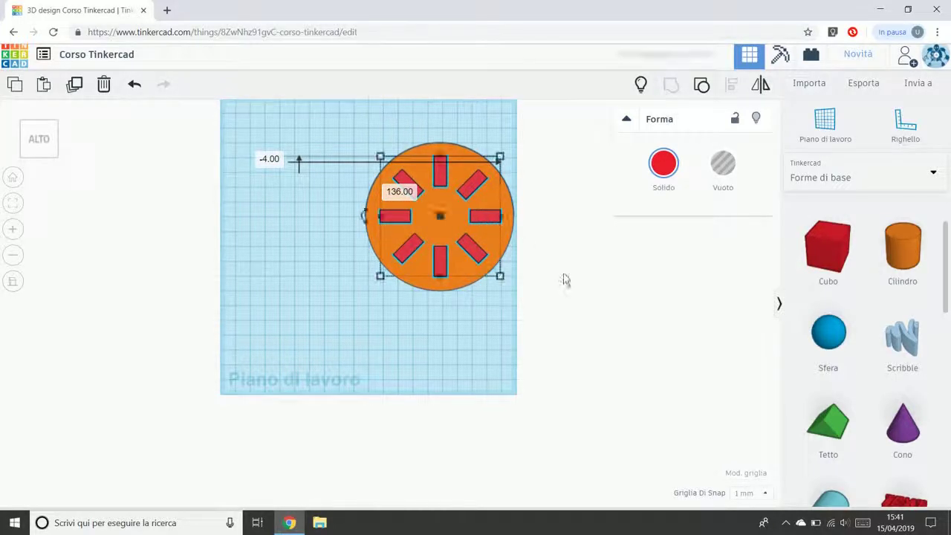
# Return to perspective view and move the ring of bars 112 mm left and 5 mm back, off the disc
pyautogui.click(15, 205)
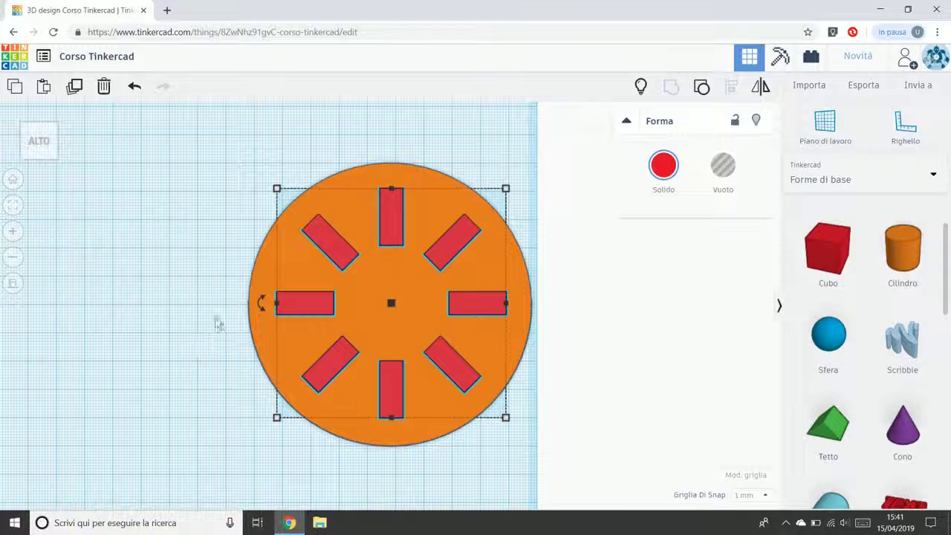
pyautogui.click(12, 283)
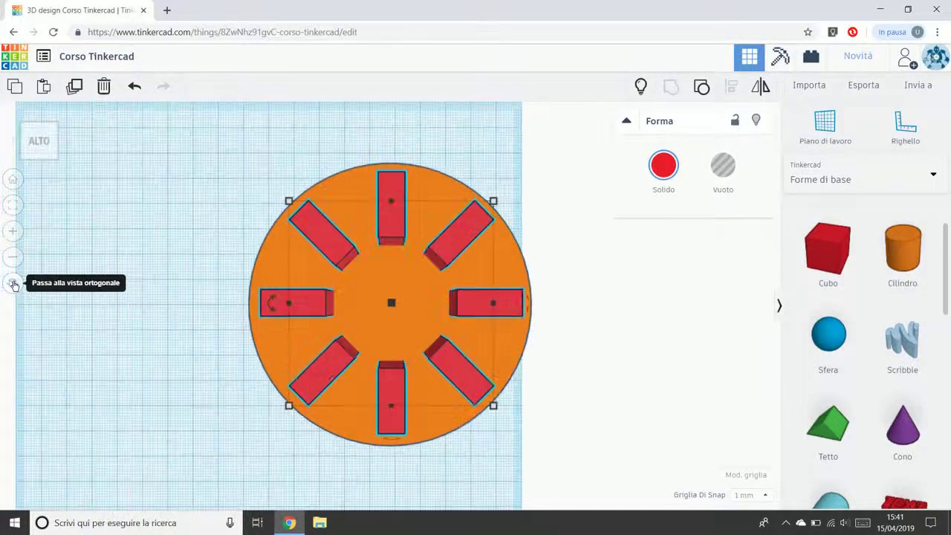
pyautogui.moveTo(89, 417); pyautogui.dragTo(116, 364, button='right')
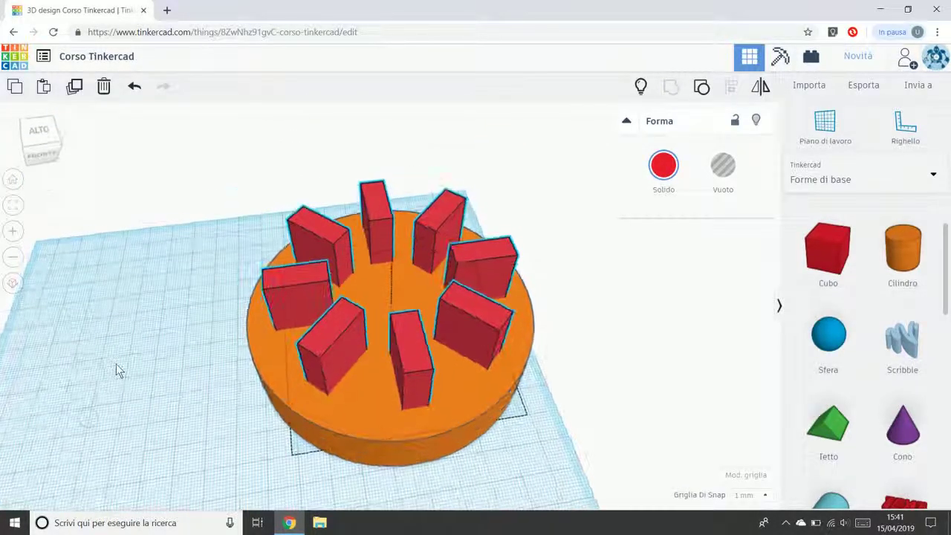
pyautogui.scroll(-3, 116, 363)
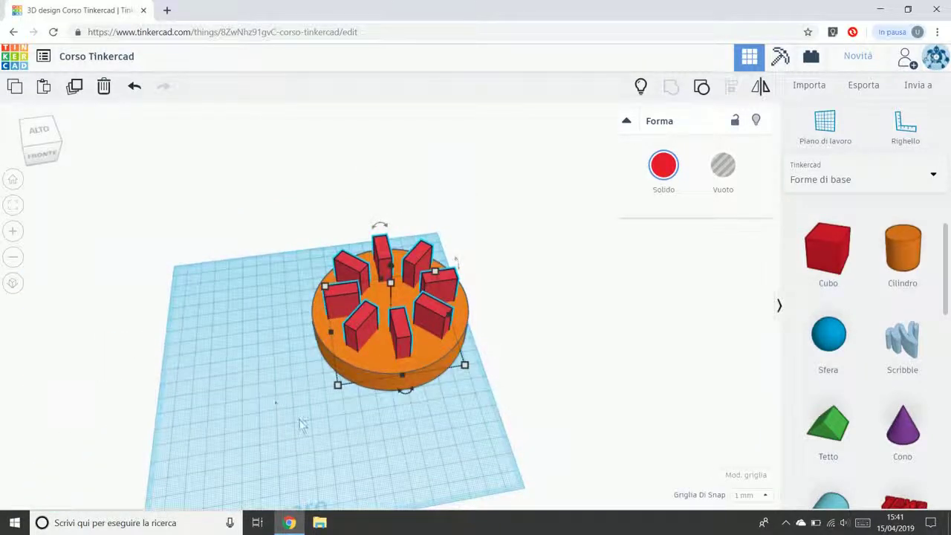
pyautogui.moveTo(297, 431); pyautogui.dragTo(283, 433, button='right')
pyautogui.moveTo(394, 340); pyautogui.dragTo(195, 342)
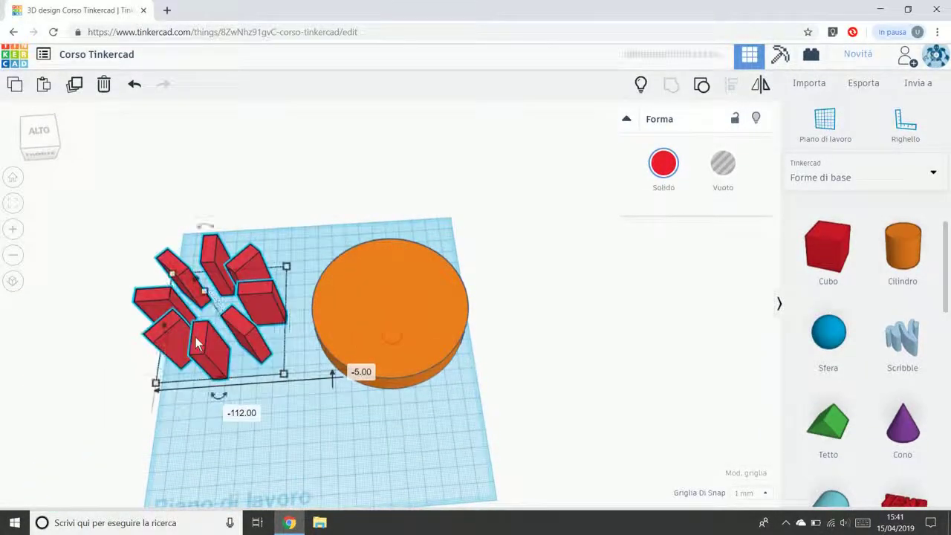
pyautogui.click(519, 400)
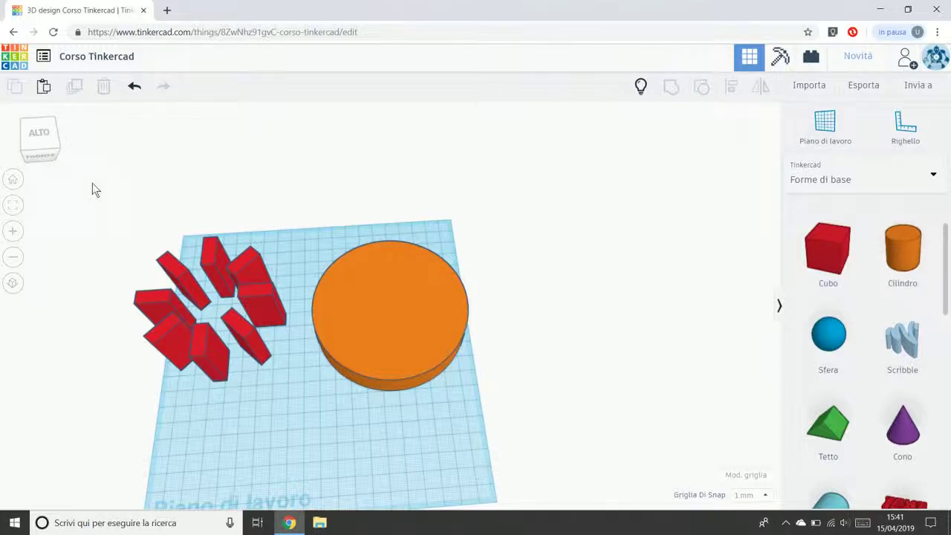
# Select the ring of bars and the disc and align their centres in width and depth
pyautogui.moveTo(92, 183); pyautogui.dragTo(598, 387)
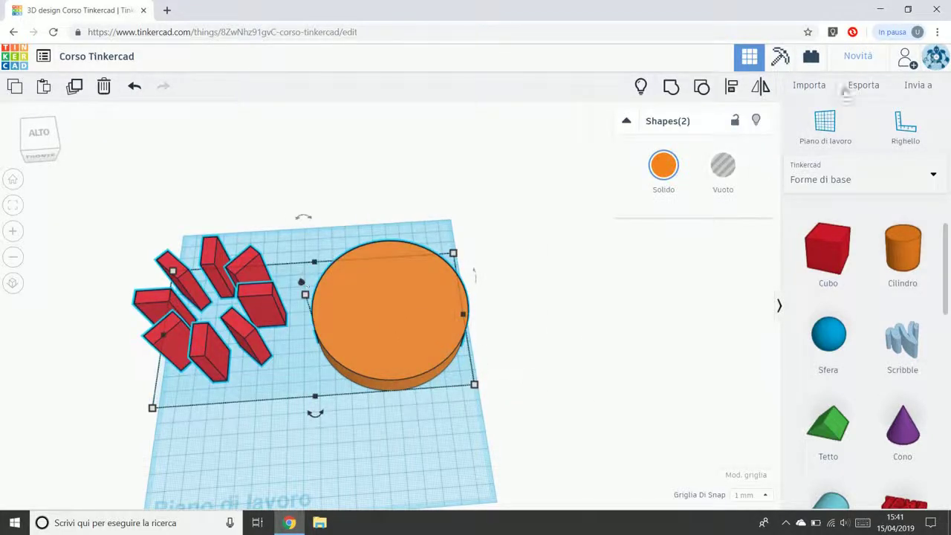
pyautogui.click(732, 87)
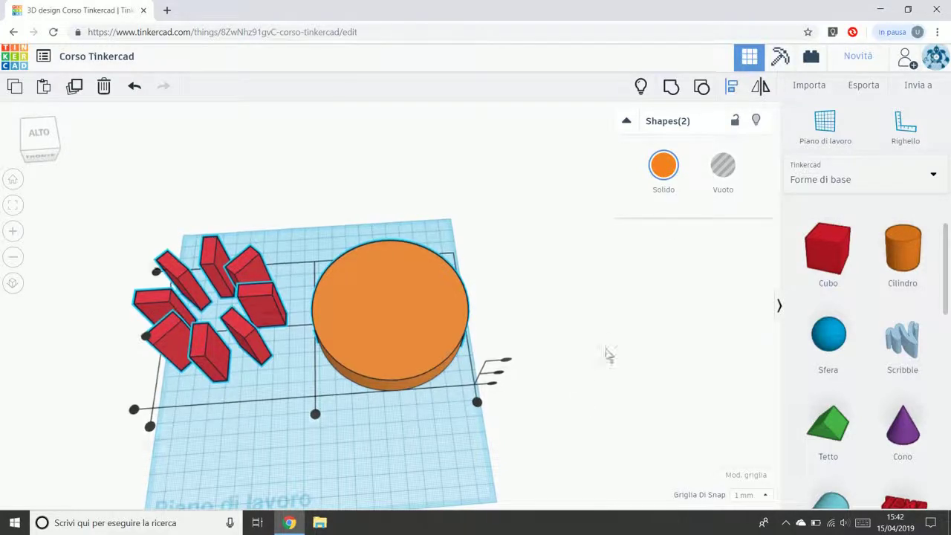
pyautogui.moveTo(607, 343); pyautogui.dragTo(603, 374, button='right')
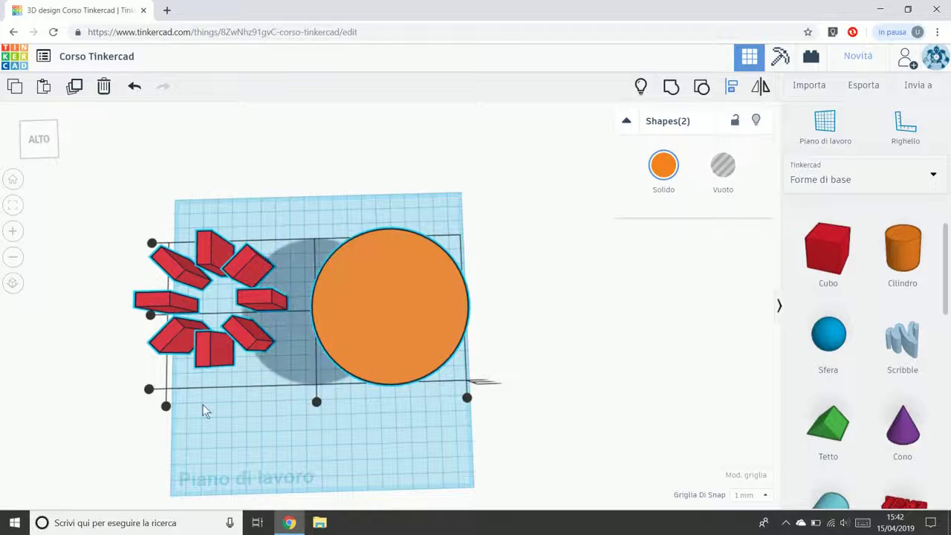
pyautogui.moveTo(181, 446); pyautogui.dragTo(600, 379, button='right')
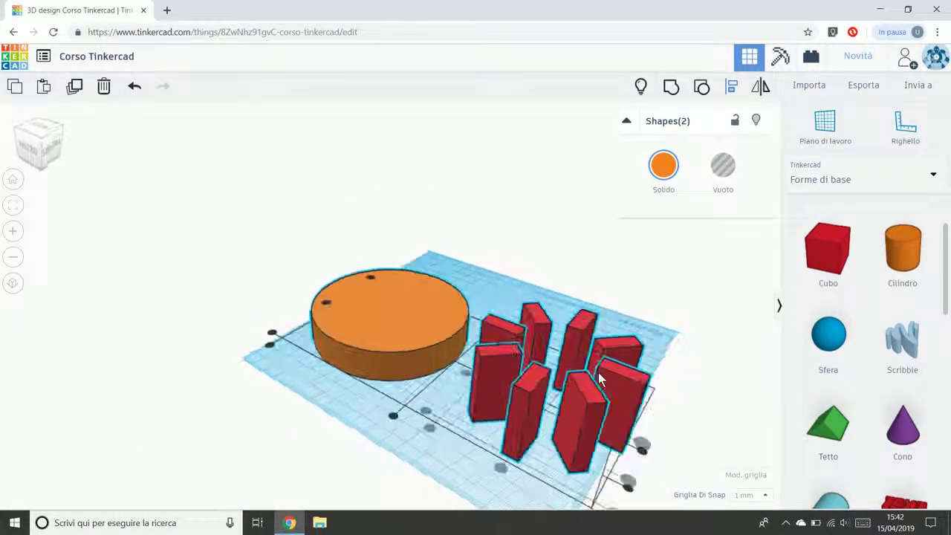
pyautogui.moveTo(651, 443); pyautogui.dragTo(382, 463, button='right')
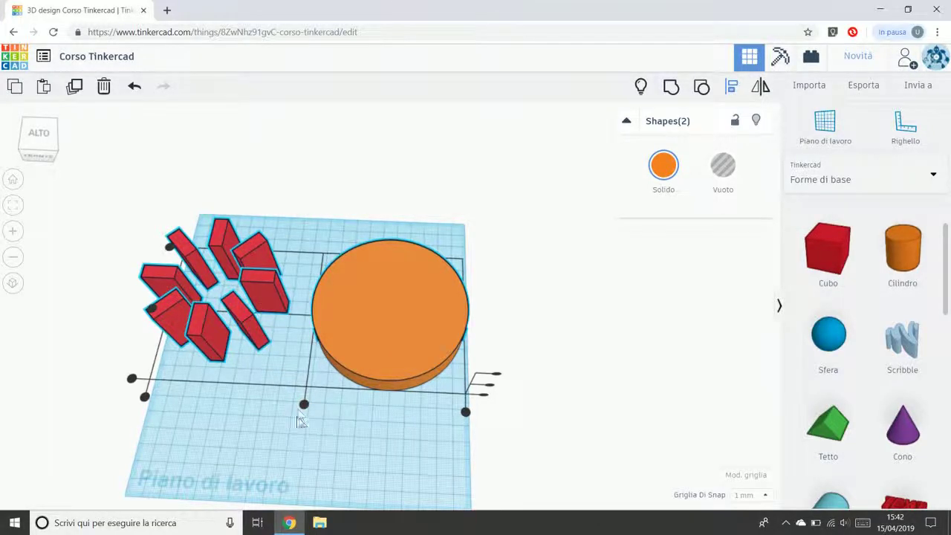
pyautogui.moveTo(305, 407); pyautogui.dragTo(304, 407)
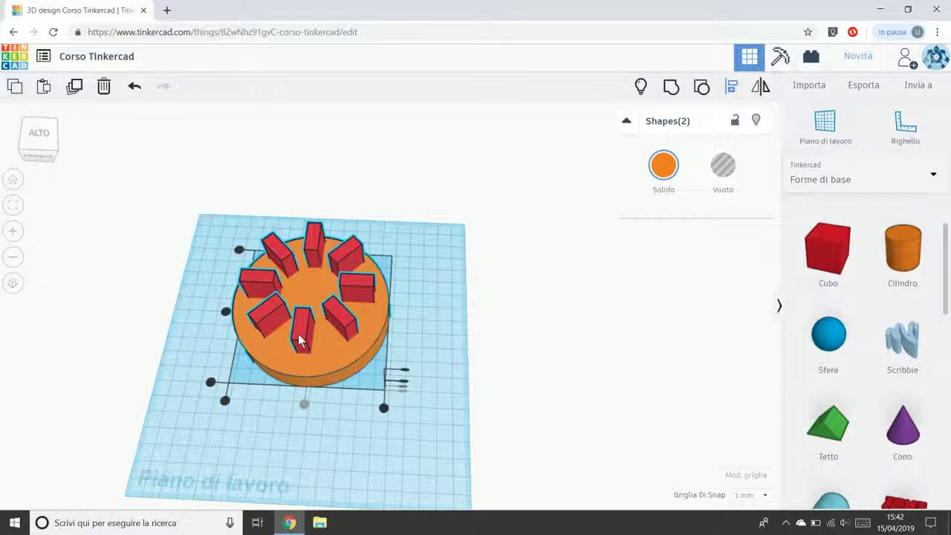
pyautogui.moveTo(220, 457); pyautogui.dragTo(480, 475, button='right')
pyautogui.moveTo(479, 475); pyautogui.dragTo(481, 472)
pyautogui.moveTo(482, 472); pyautogui.dragTo(437, 347, button='right')
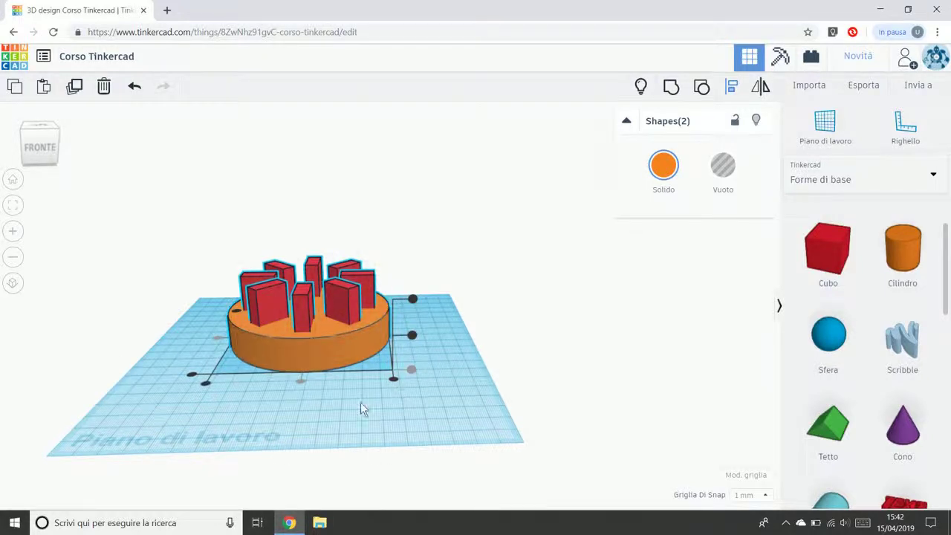
# Try the middle and top height alignments on the two shapes, and restore the alignment at their bases
pyautogui.click(413, 336)
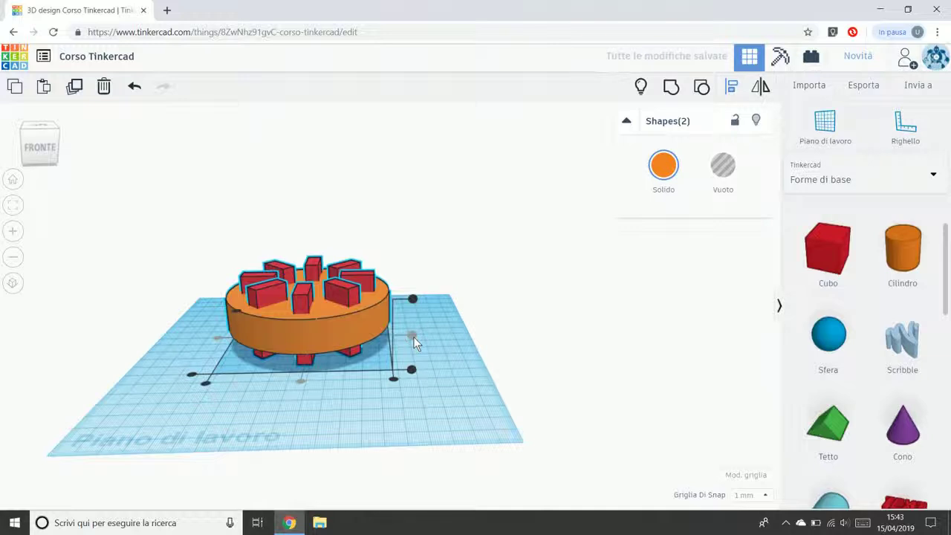
pyautogui.moveTo(481, 407); pyautogui.dragTo(481, 390, button='right')
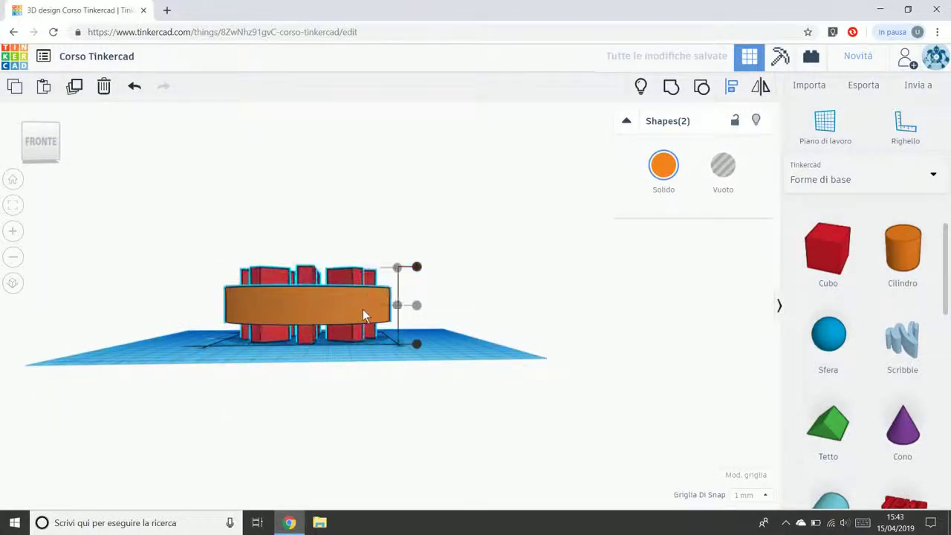
pyautogui.click(417, 267)
pyautogui.moveTo(462, 268); pyautogui.dragTo(490, 346, button='right')
pyautogui.click(429, 367)
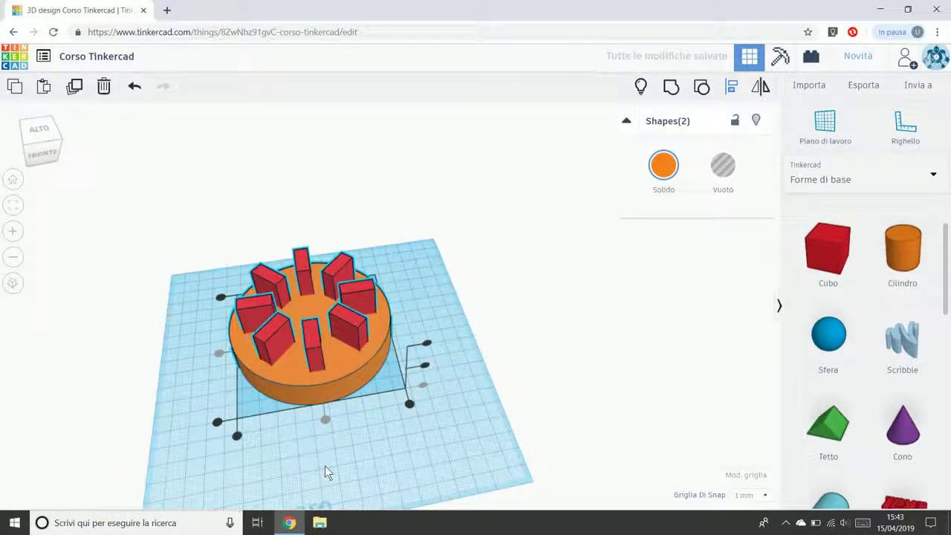
pyautogui.moveTo(469, 297); pyautogui.dragTo(502, 318, button='right')
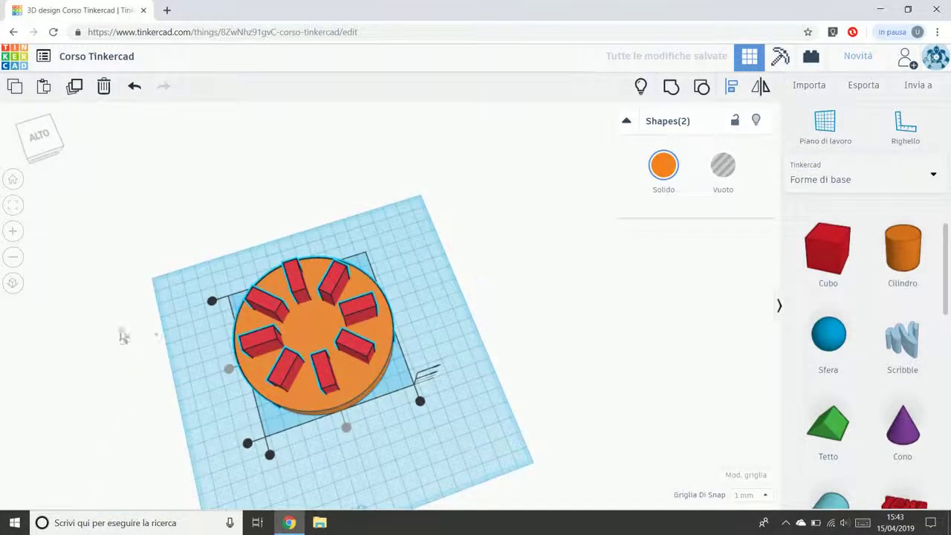
# Group the ring of bars and the disc into one shape
pyautogui.click(180, 305)
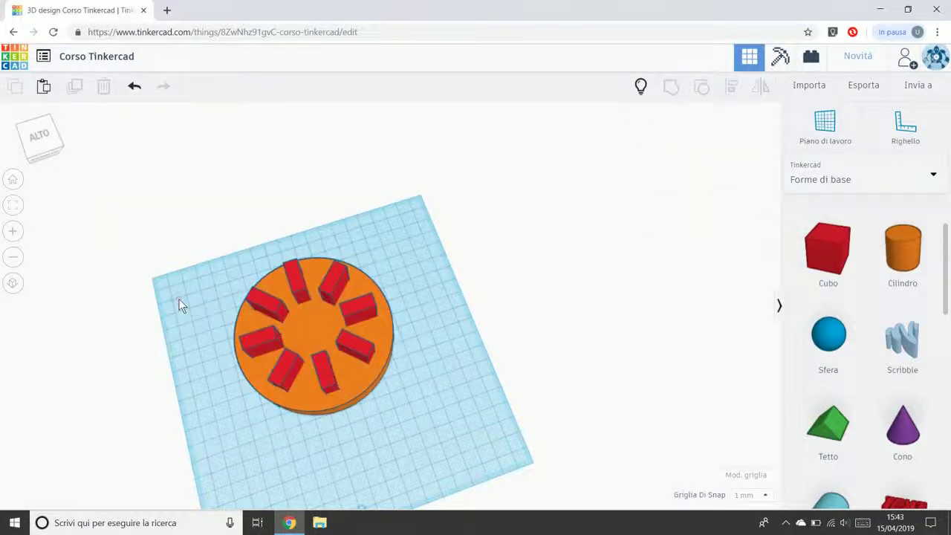
pyautogui.moveTo(156, 253); pyautogui.dragTo(497, 400)
pyautogui.click(671, 87)
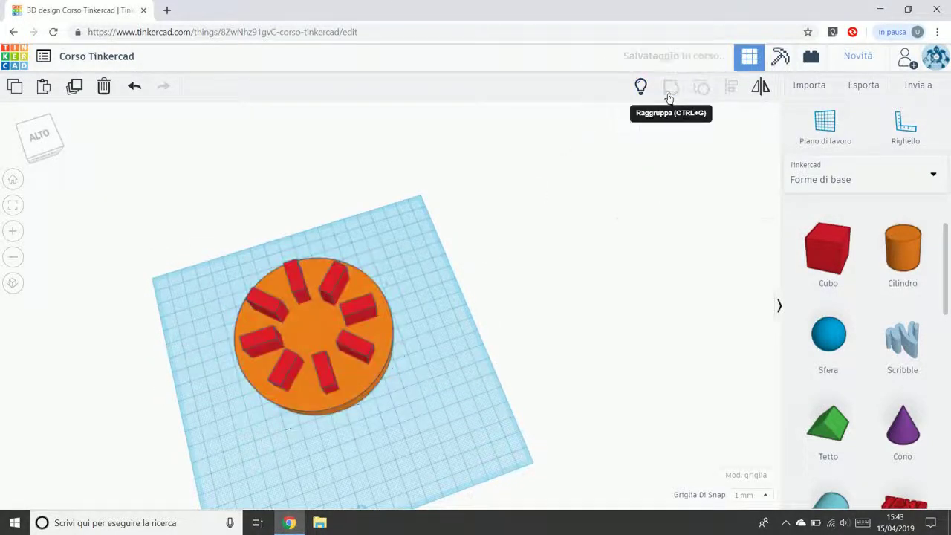
pyautogui.moveTo(493, 259)
pyautogui.mouseDown(button='right')
pyautogui.moveTo(488, 293)
pyautogui.moveTo(483, 263)
pyautogui.mouseUp(button='right')
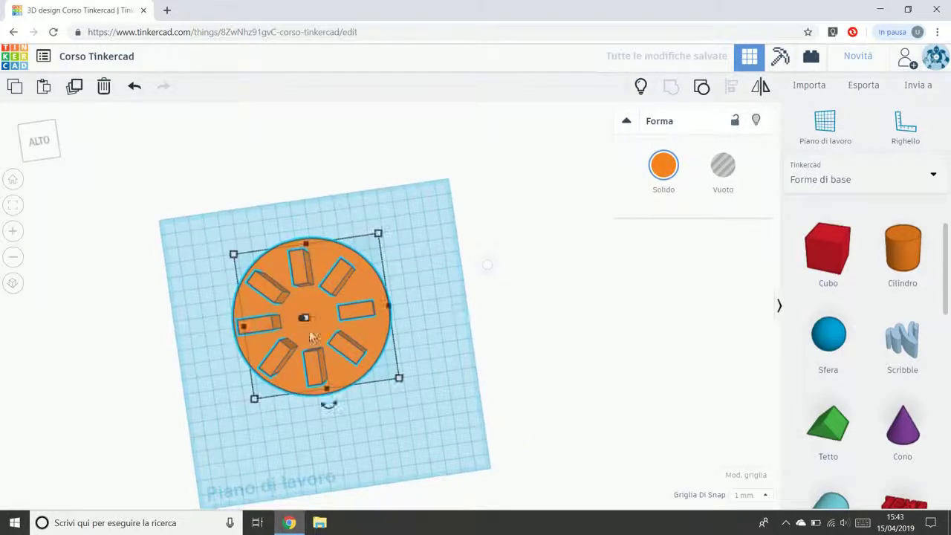
# Move the newly grouped disc about 63 mm right and 44 mm back and hide it
pyautogui.moveTo(350, 334); pyautogui.dragTo(433, 245)
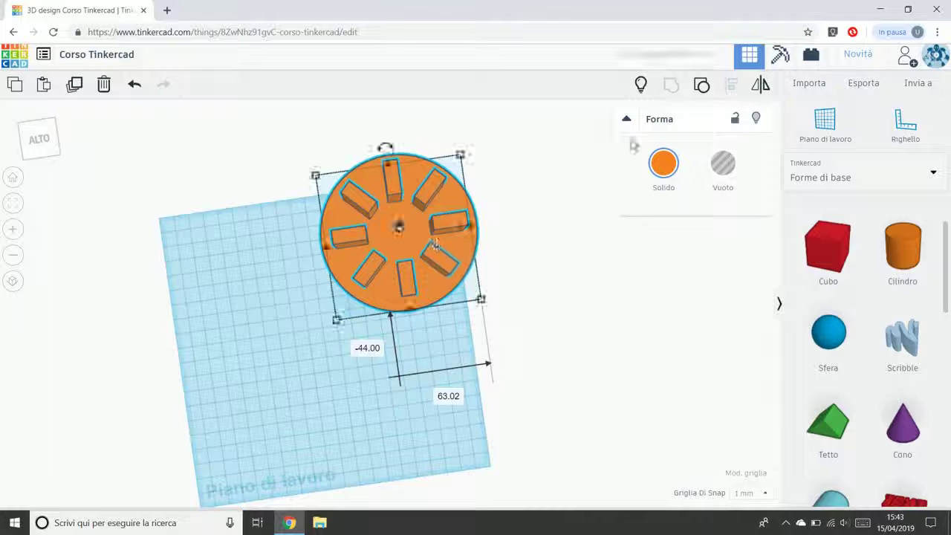
pyautogui.click(755, 120)
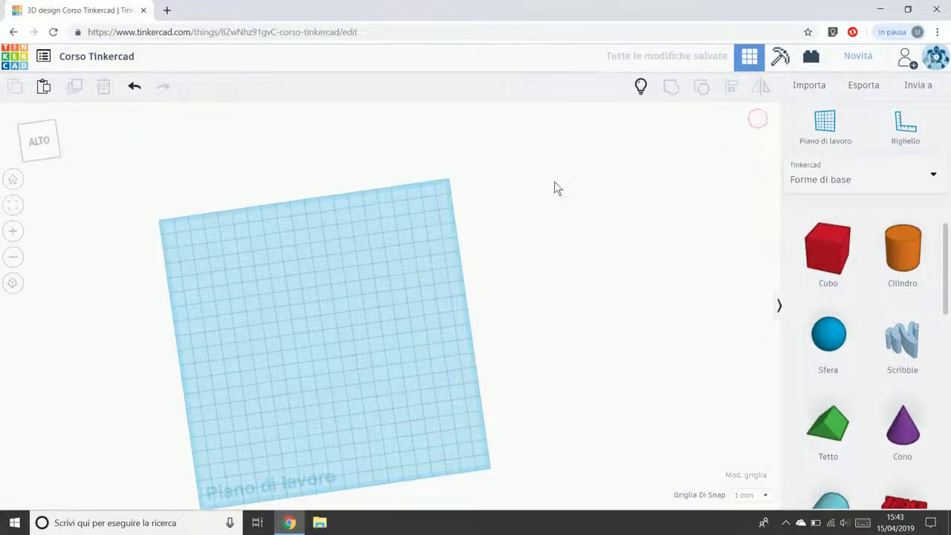
# Show all hidden shapes and space the two discs apart, side by side at the back of the workplane
pyautogui.click(640, 83)
pyautogui.moveTo(271, 303); pyautogui.dragTo(236, 287)
pyautogui.click(349, 352)
pyautogui.moveTo(367, 215); pyautogui.dragTo(396, 265)
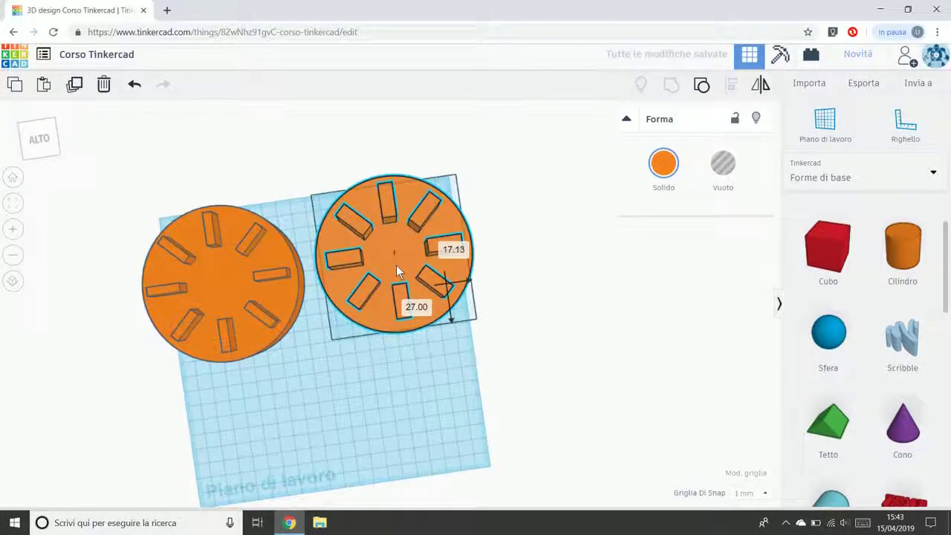
pyautogui.click(554, 361)
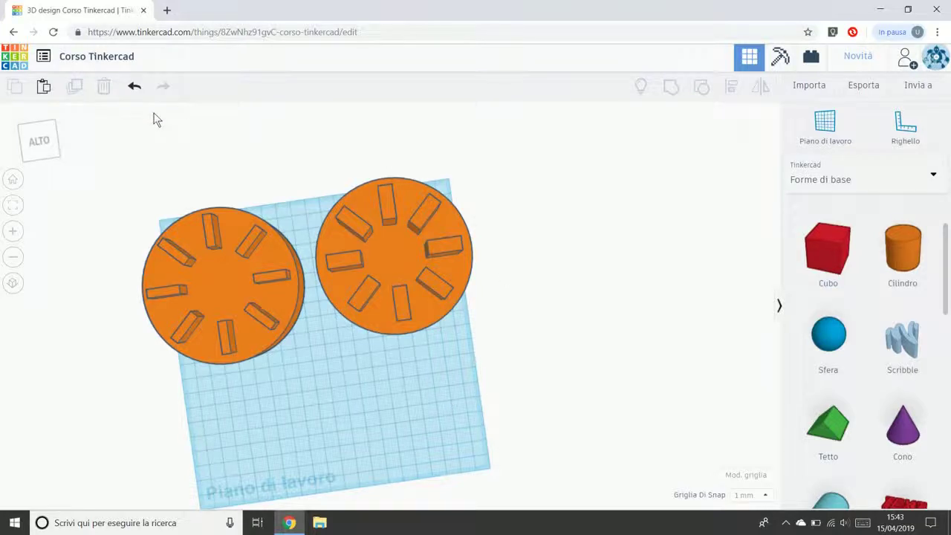
# Delete both discs and restore the home view of the empty workplane
pyautogui.moveTo(121, 186); pyautogui.dragTo(246, 161, button='right')
pyautogui.moveTo(111, 141); pyautogui.dragTo(525, 375)
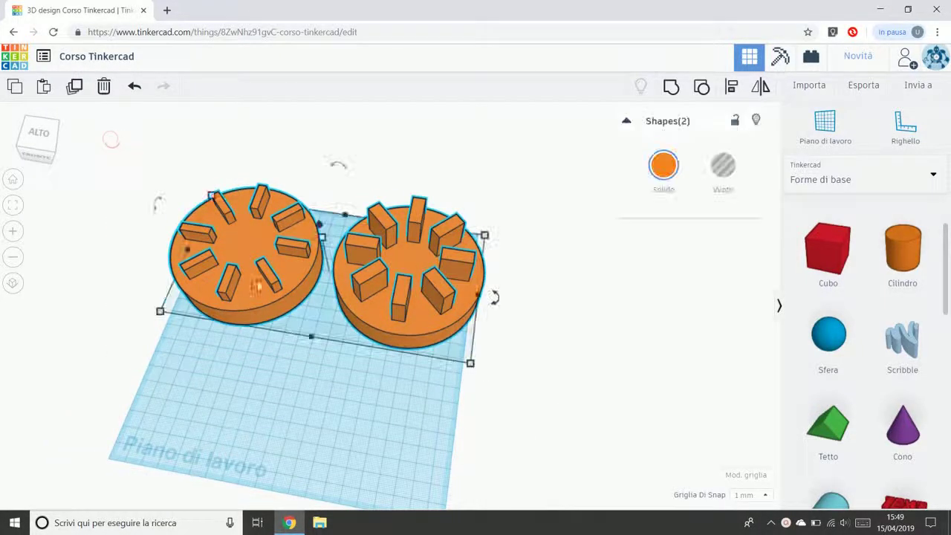
pyautogui.click(103, 86)
pyautogui.click(13, 179)
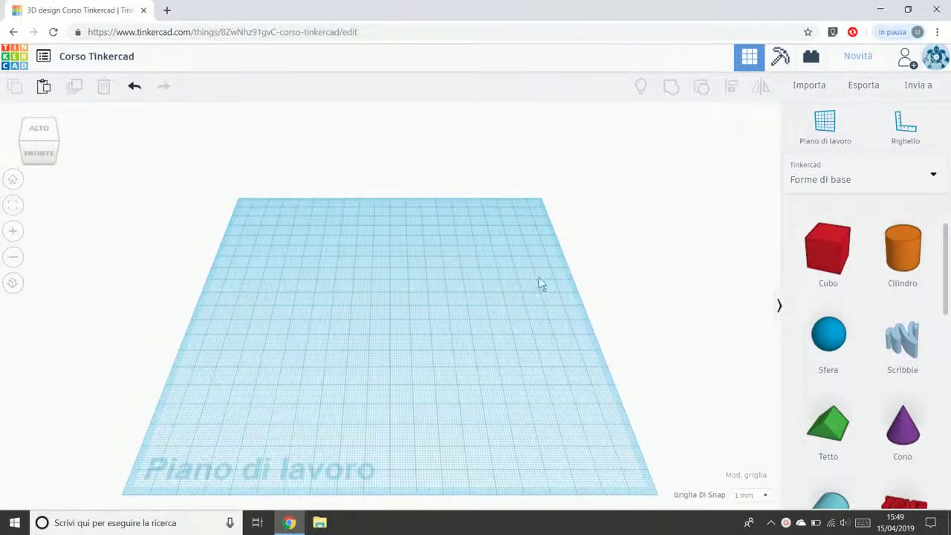
# Place a cube at the workplane's centre and a sphere beside it, shifting the sphere 6 mm left and 14 mm back to overlap the cube
pyautogui.moveTo(756, 238); pyautogui.dragTo(392, 333)
pyautogui.click(522, 357)
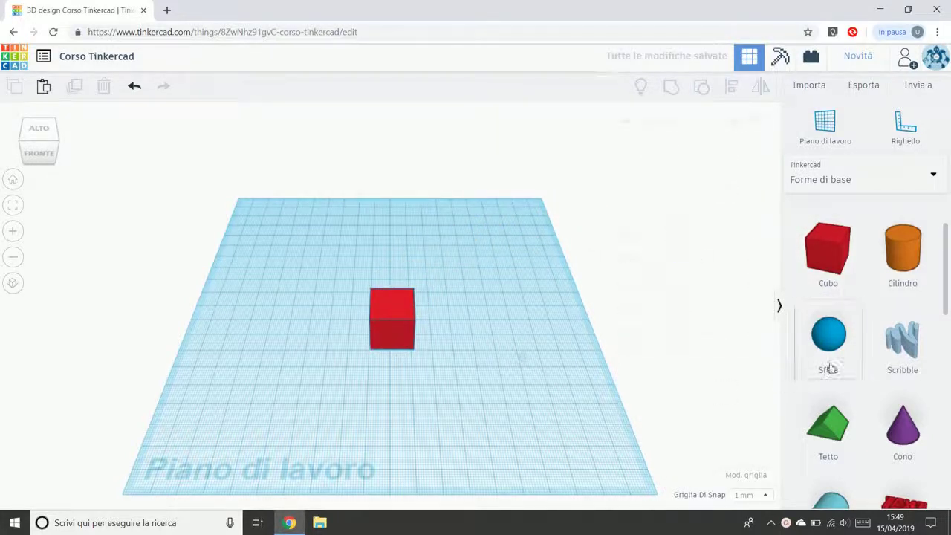
pyautogui.moveTo(825, 342); pyautogui.dragTo(428, 336)
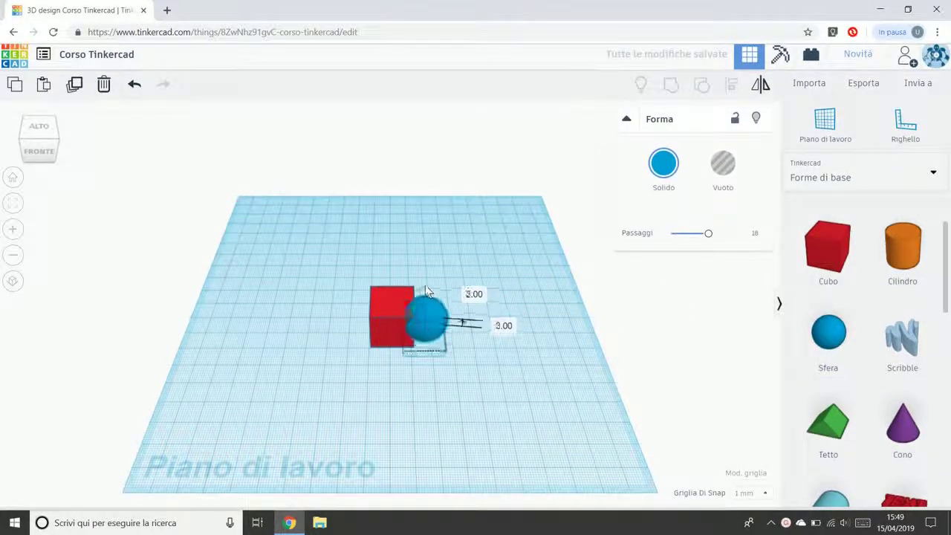
pyautogui.moveTo(437, 315); pyautogui.dragTo(419, 291)
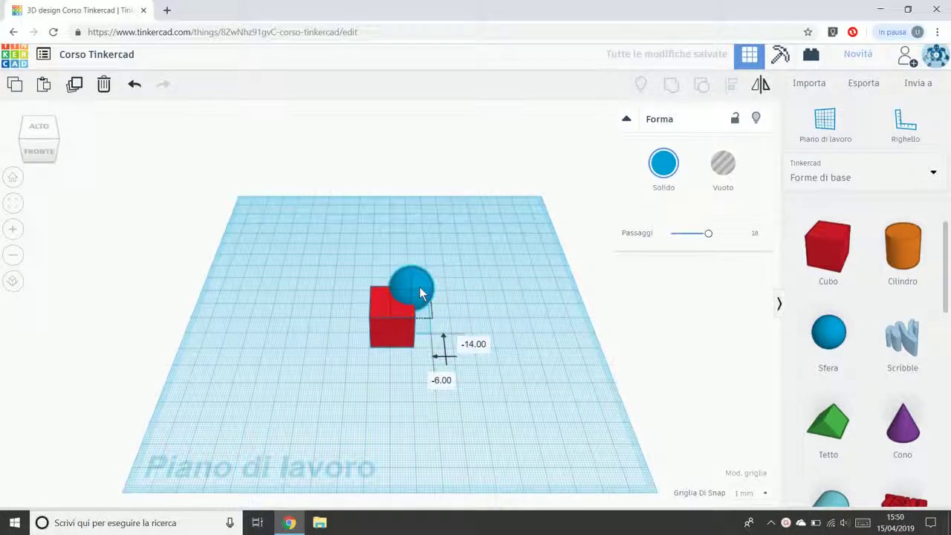
pyautogui.click(492, 318)
# Group the cube and the overlapping sphere into one shape and fit the view to it
pyautogui.moveTo(492, 318); pyautogui.dragTo(416, 357, button='right')
pyautogui.moveTo(467, 456); pyautogui.dragTo(376, 283, button='right')
pyautogui.moveTo(478, 388); pyautogui.dragTo(367, 365, button='right')
pyautogui.moveTo(289, 220); pyautogui.dragTo(516, 382)
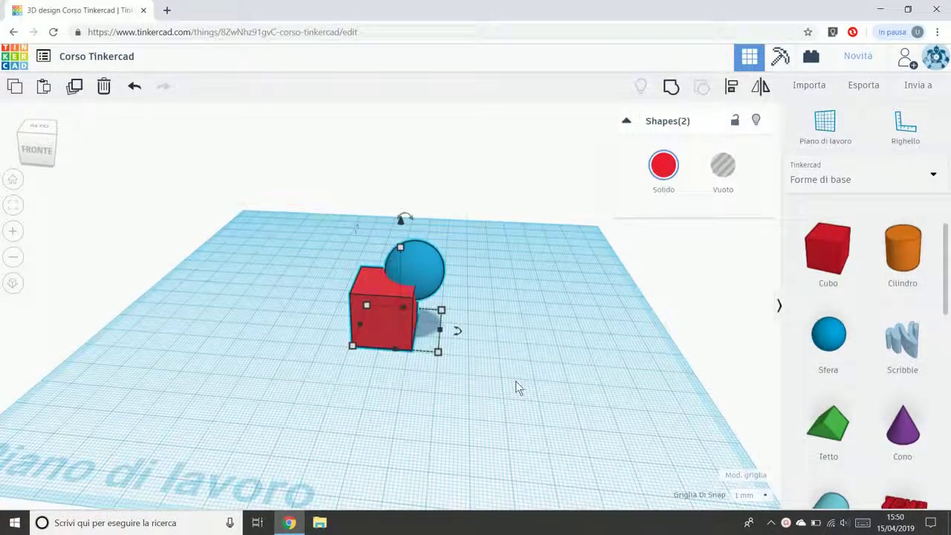
pyautogui.click(671, 87)
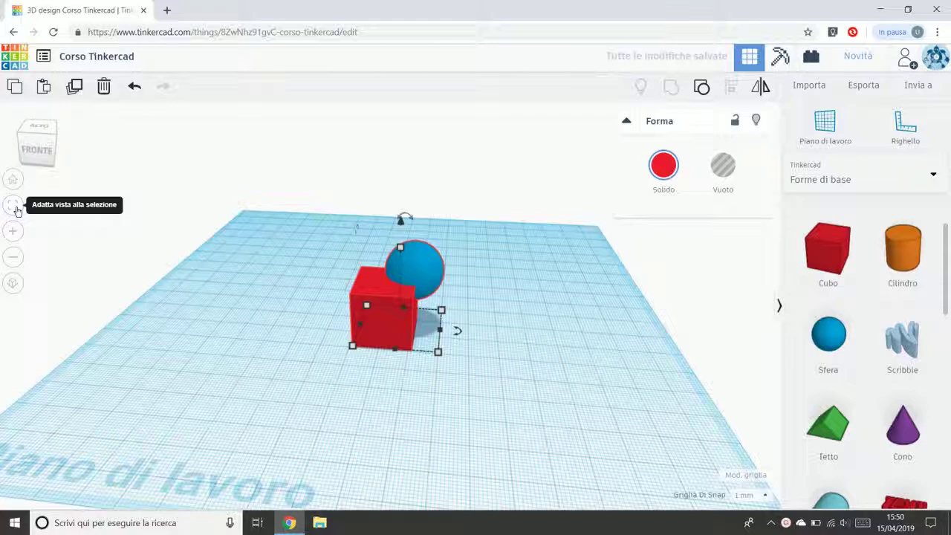
pyautogui.click(14, 206)
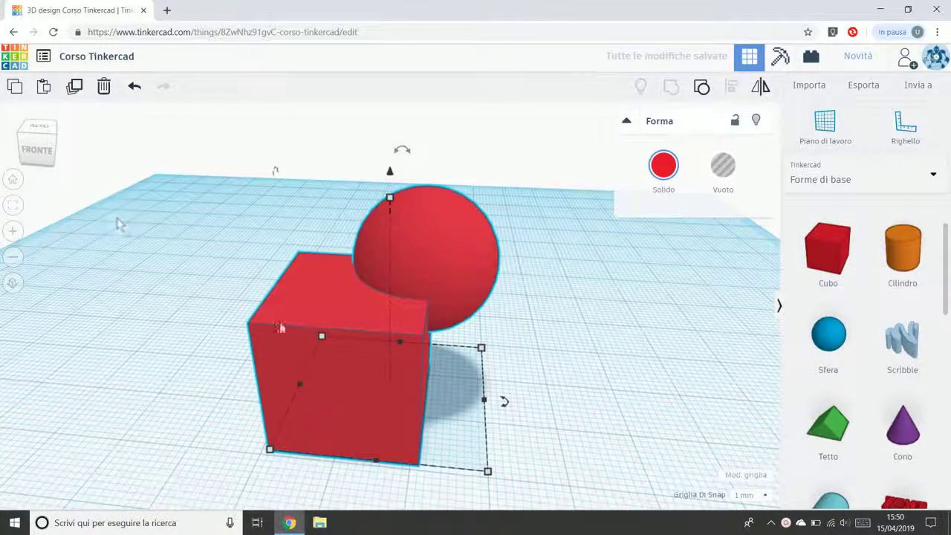
# Shift the cube-and-sphere group slightly back and mirror it left to right
pyautogui.click(185, 195)
pyautogui.moveTo(307, 322); pyautogui.dragTo(327, 304)
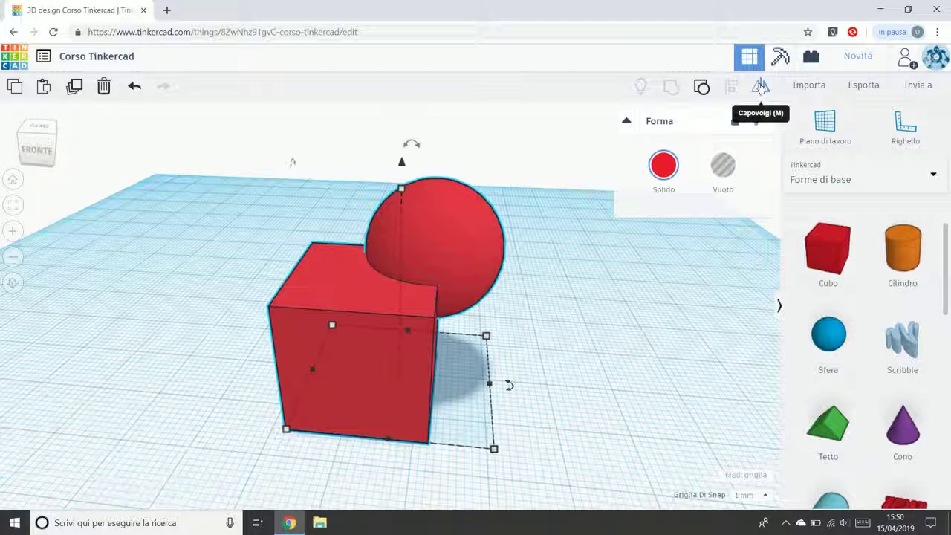
pyautogui.click(760, 88)
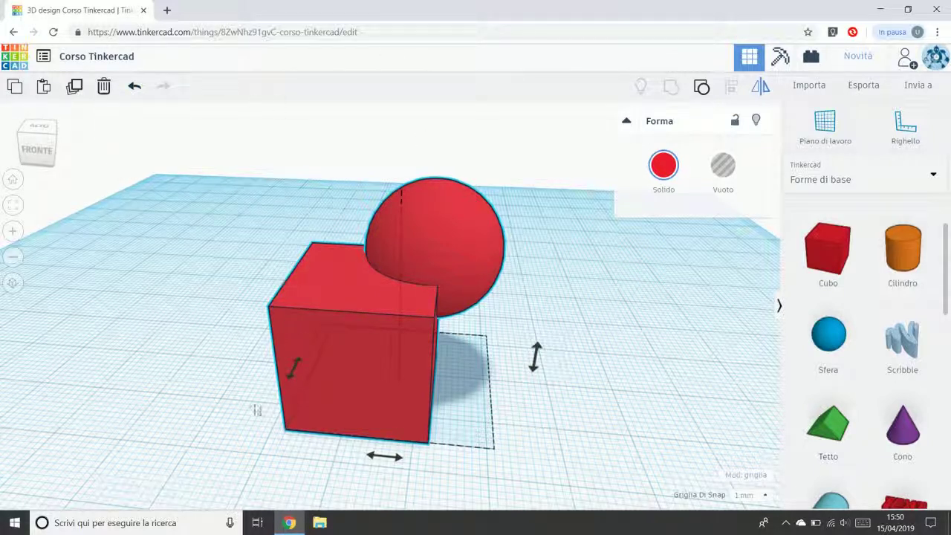
pyautogui.moveTo(383, 457); pyautogui.dragTo(309, 482)
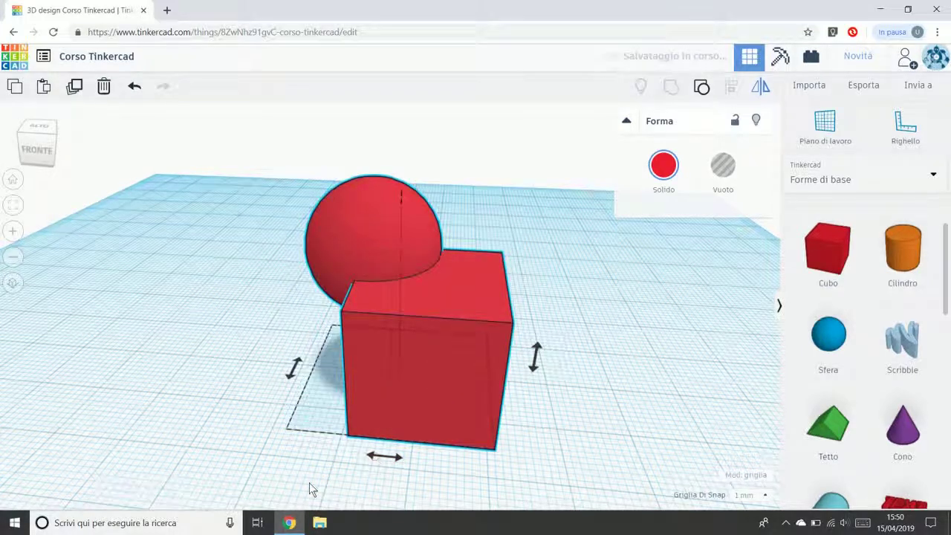
# Flip the cube-and-sphere group left to right several times, ending with the sphere to the right of the cube
pyautogui.hotkey('ctrl', 'z')
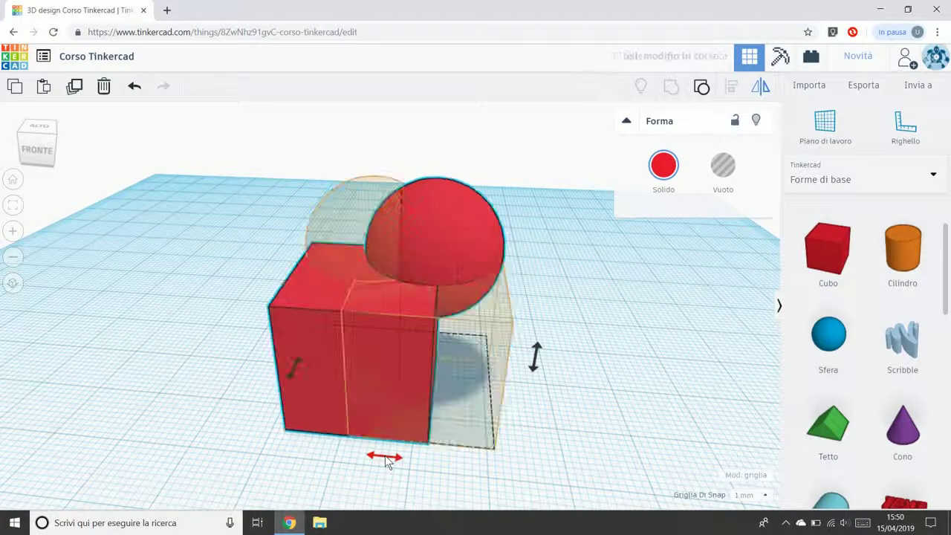
pyautogui.hotkey('ctrl', 'y')
pyautogui.hotkey('ctrl', 'z')
pyautogui.hotkey('ctrl', 'y')
pyautogui.hotkey('ctrl', 'z')
pyautogui.hotkey('ctrl', 'y')
pyautogui.hotkey('ctrl', 'z')
pyautogui.hotkey('ctrl', 'y')
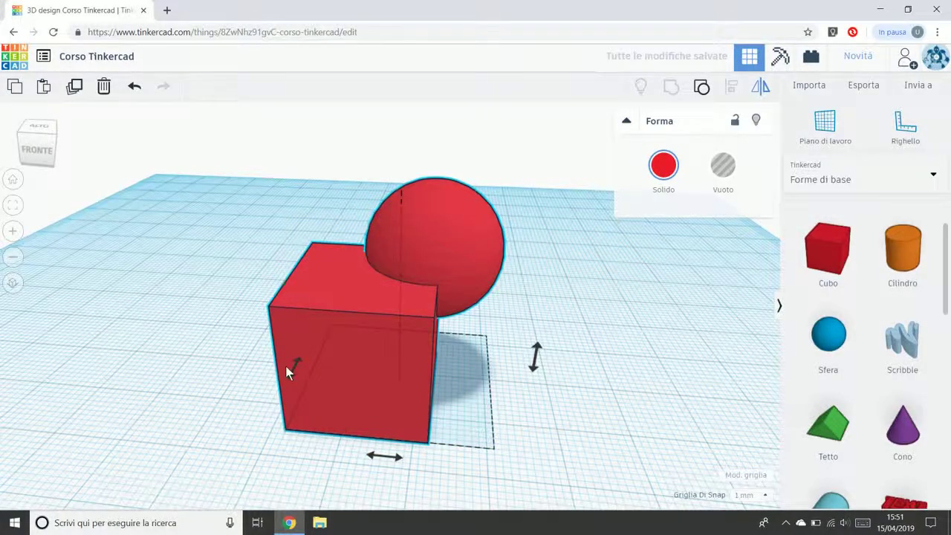
# Mirror the cube-and-sphere group front to back, then flip it back so the sphere sits behind the cube
pyautogui.hotkey('ctrl', 'z')
pyautogui.hotkey('ctrl', 'y')
pyautogui.hotkey('ctrl', 'z')
pyautogui.hotkey('ctrl', 'y')
pyautogui.hotkey('ctrl', 'z')
pyautogui.hotkey('ctrl', 'y')
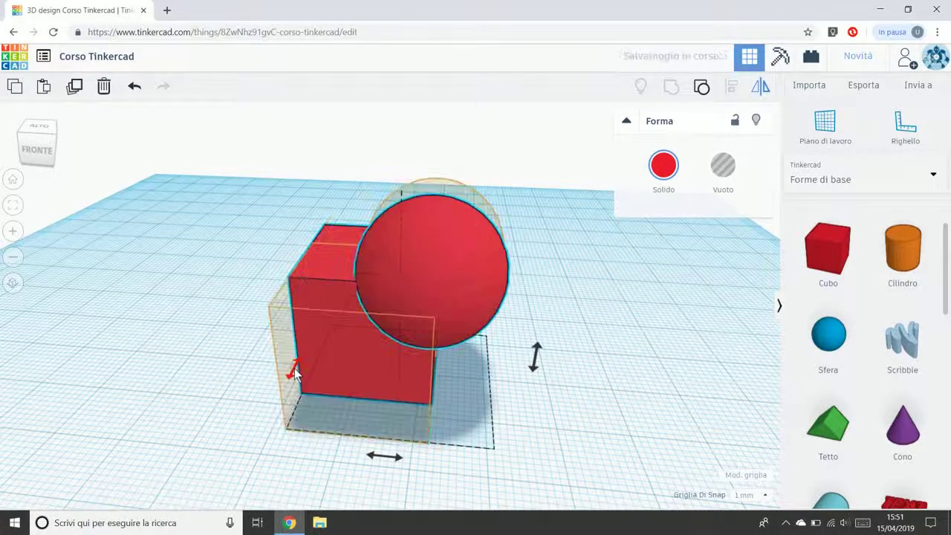
pyautogui.hotkey('ctrl', 'z')
pyautogui.hotkey('ctrl', 'y')
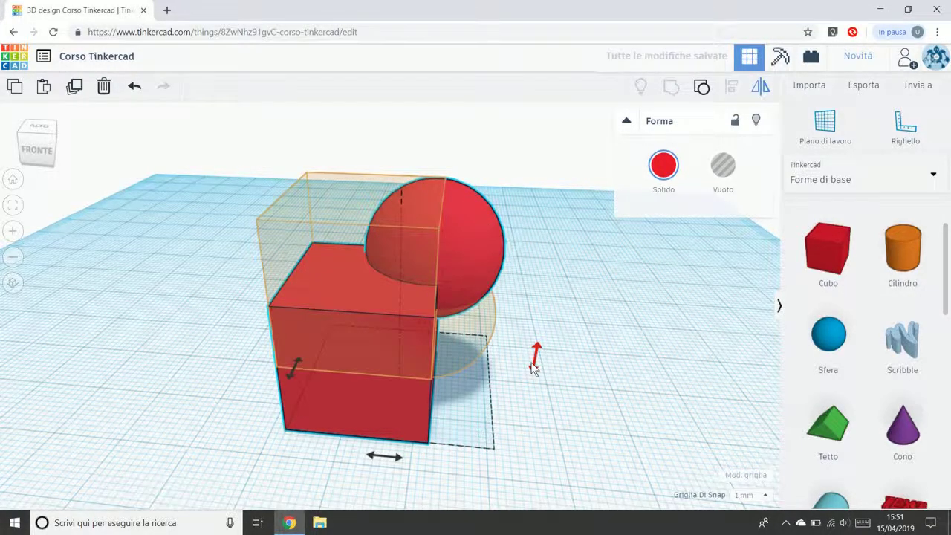
# Mirror the group along all three axes, ending with the sphere low at the cube's front left corner, and deselect it
pyautogui.hotkey('ctrl', 'z')
pyautogui.hotkey('ctrl', 'y')
pyautogui.hotkey('ctrl', 'z')
pyautogui.hotkey('ctrl', 'y')
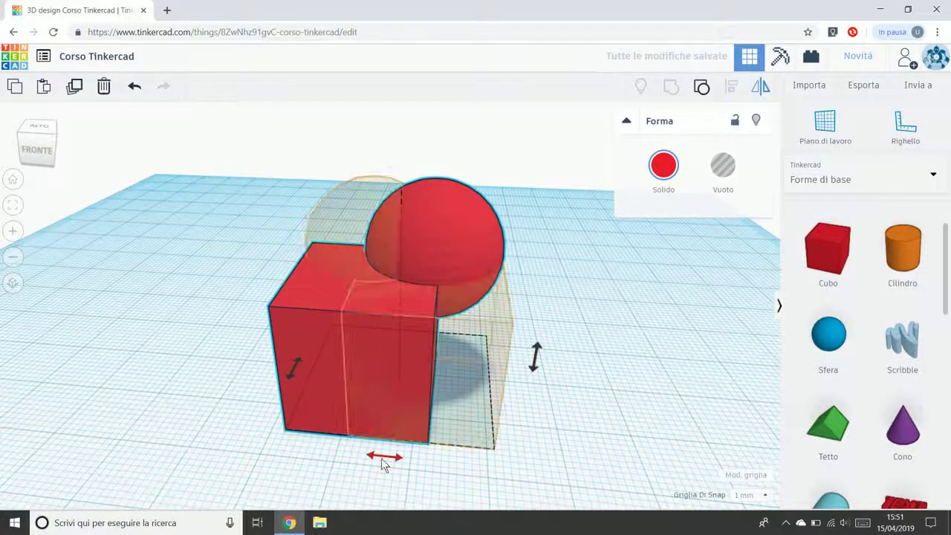
pyautogui.hotkey('ctrl', 'z')
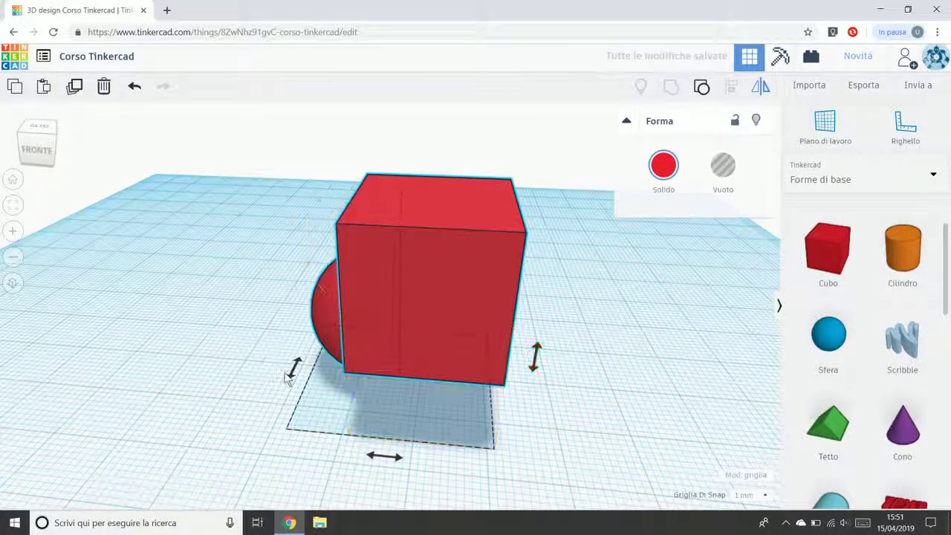
pyautogui.hotkey('ctrl', 'y')
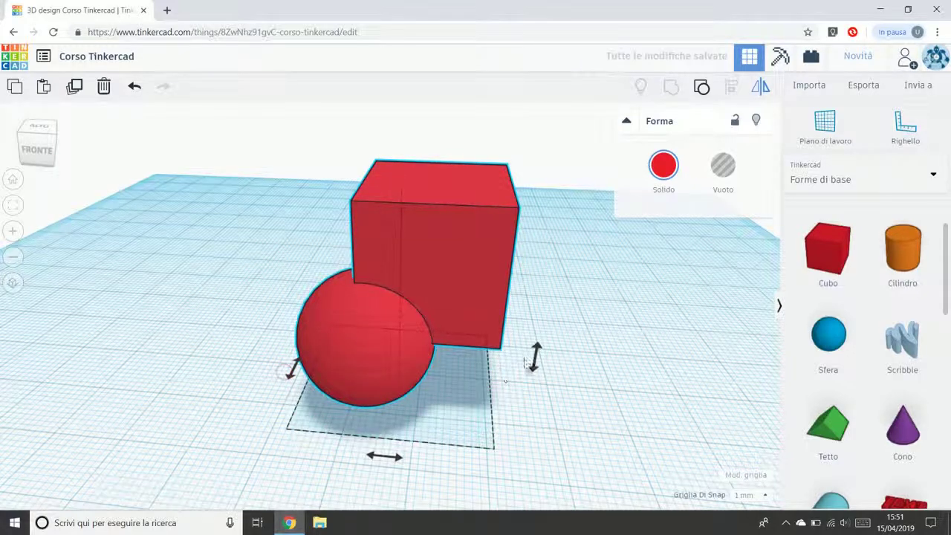
pyautogui.hotkey('ctrl', 'z')
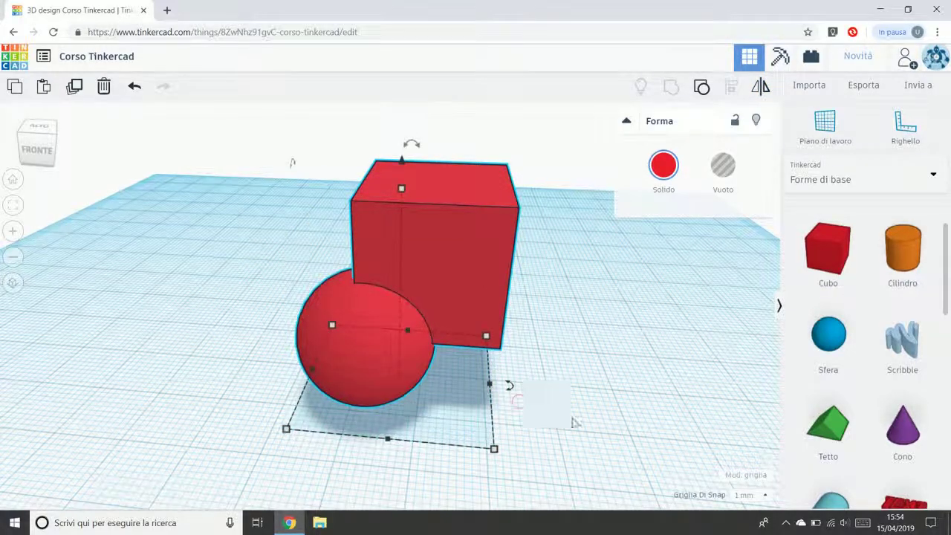
pyautogui.click(572, 417)
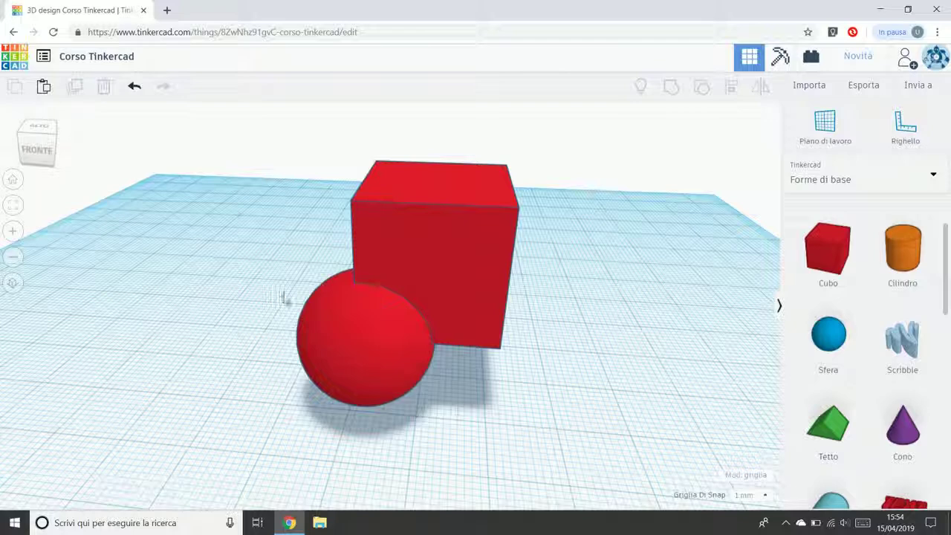
# Delete the cube-and-sphere group and restore the home view of the empty workplane
pyautogui.scroll(-5, 284, 287)
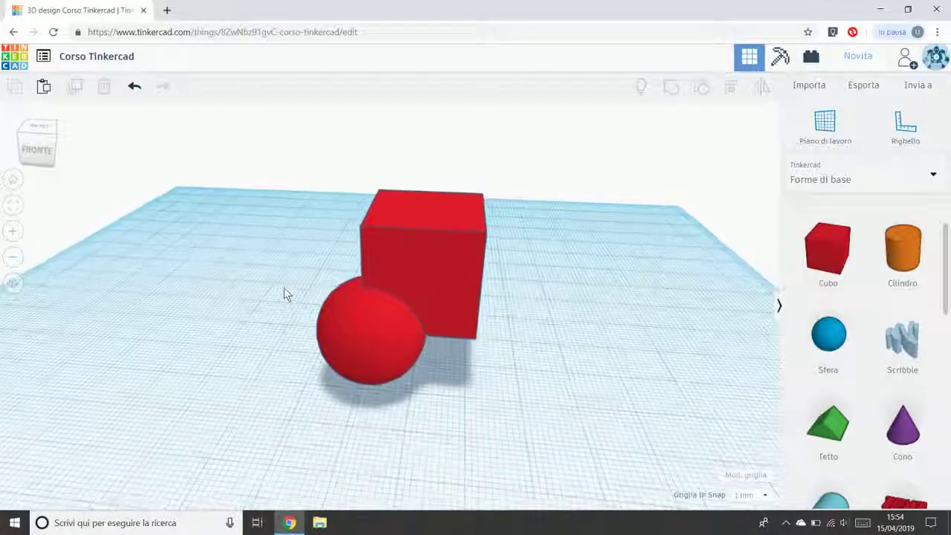
pyautogui.moveTo(245, 267); pyautogui.dragTo(258, 306, button='right')
pyautogui.click(392, 250)
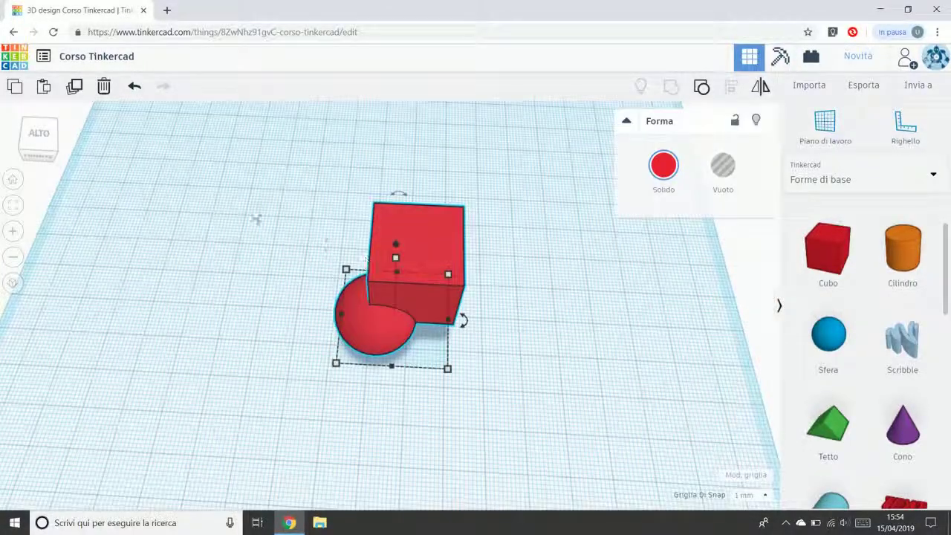
pyautogui.click(104, 87)
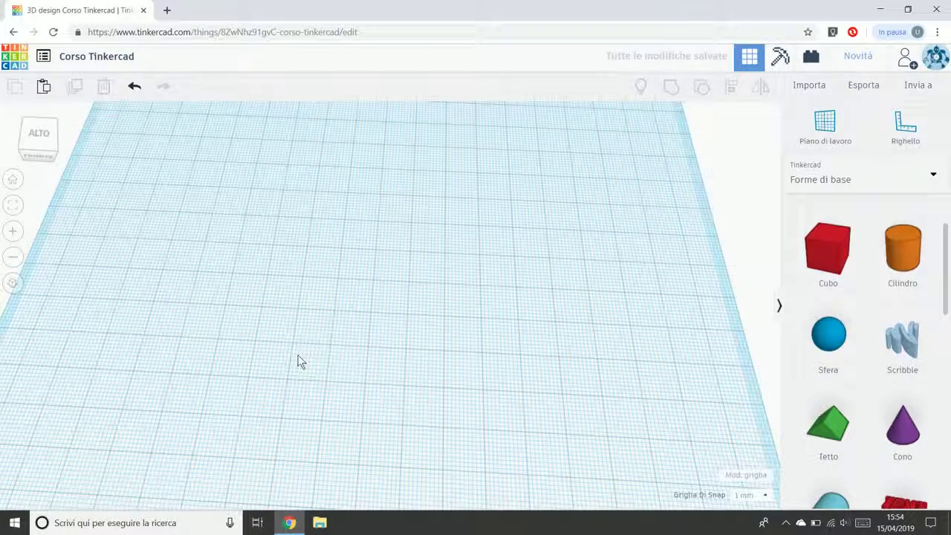
pyautogui.click(12, 179)
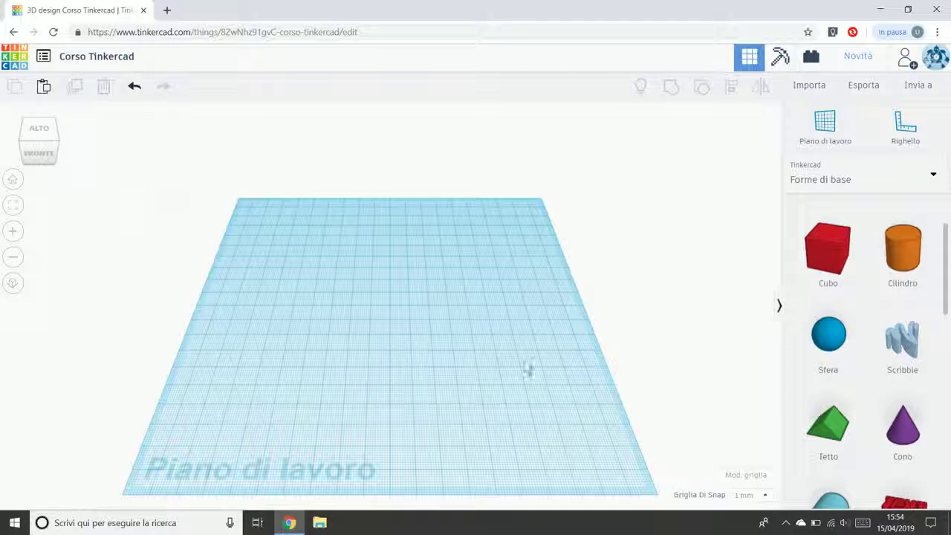
# Place a cube and a cylinder side by side on the rear half of the workplane, and a second cube in front of the first
pyautogui.moveTo(821, 251); pyautogui.dragTo(351, 275)
pyautogui.moveTo(902, 249); pyautogui.dragTo(414, 279)
pyautogui.click(467, 315)
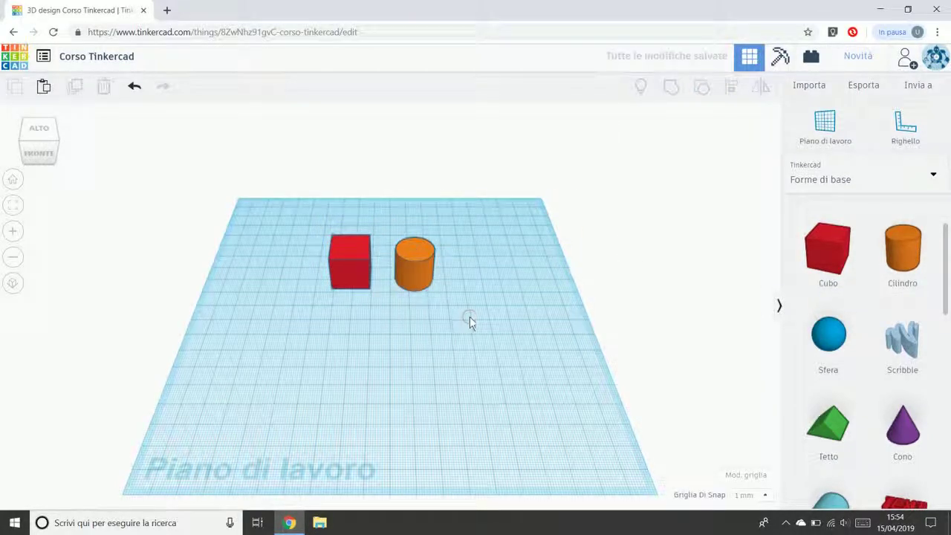
pyautogui.moveTo(814, 258); pyautogui.dragTo(350, 350)
pyautogui.click(331, 401)
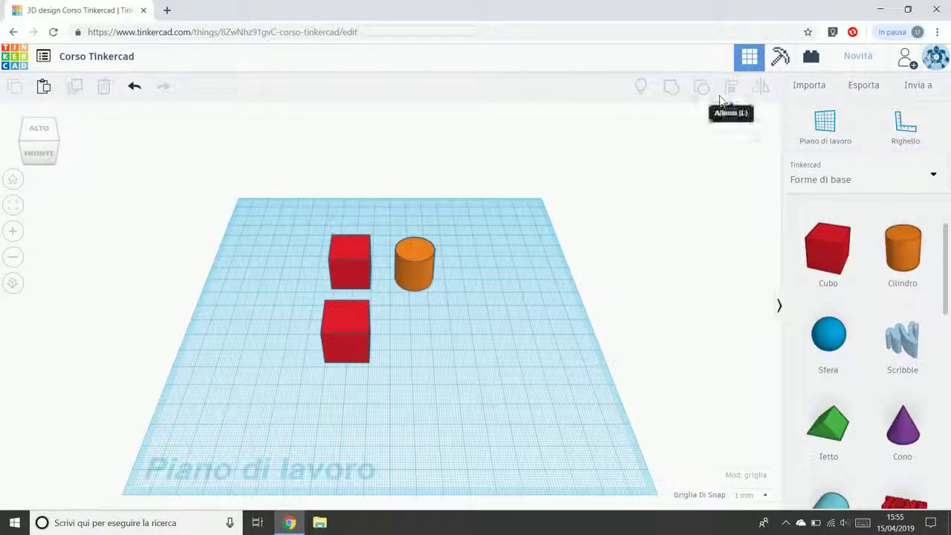
pyautogui.moveTo(522, 302); pyautogui.dragTo(517, 341, button='right')
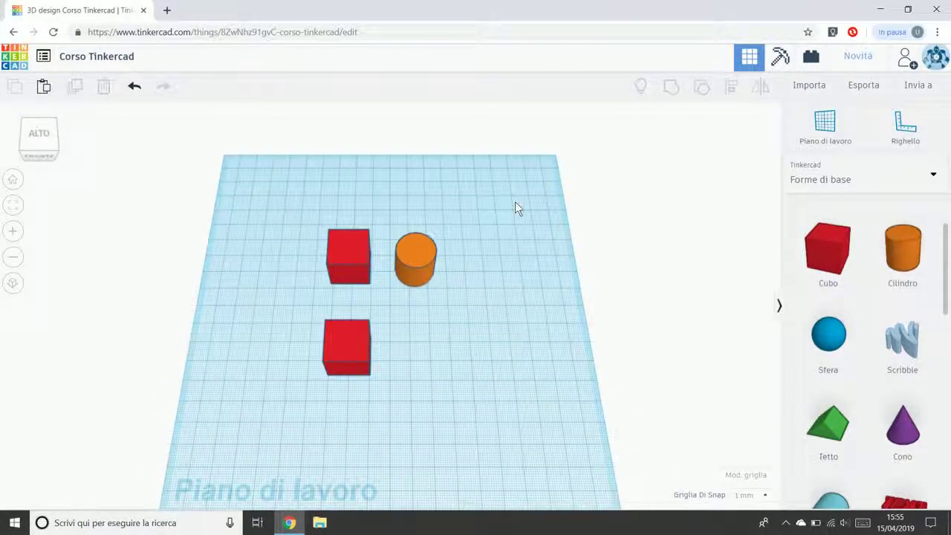